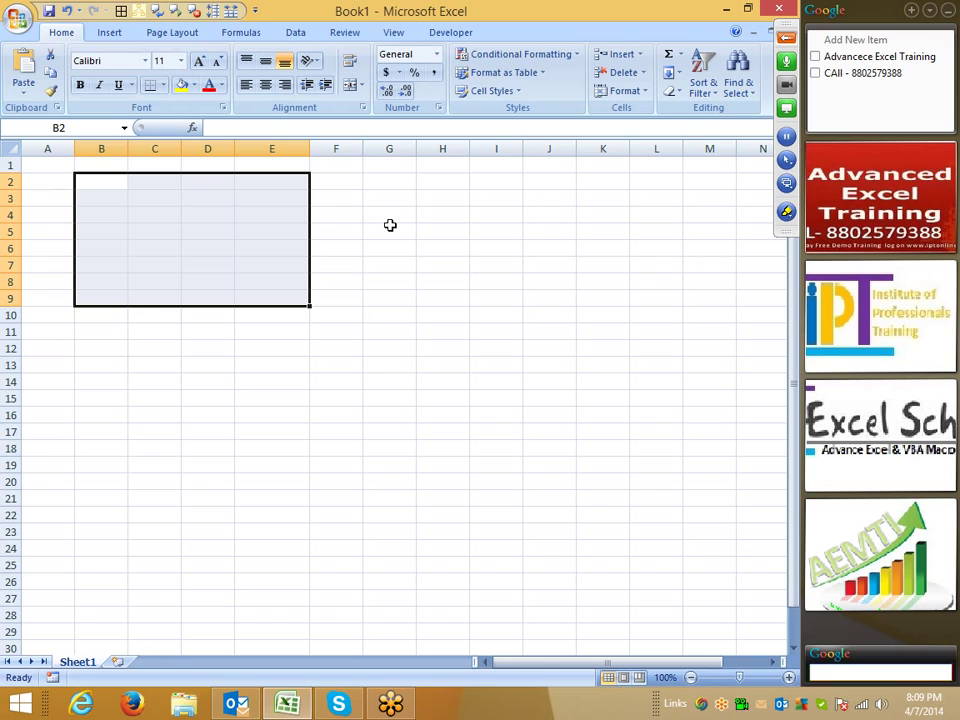
- Deselect to cell F8, view the recent documents and Excel Options, then cancel without changes
{"action": "left_click", "coordinate": [328, 281]}
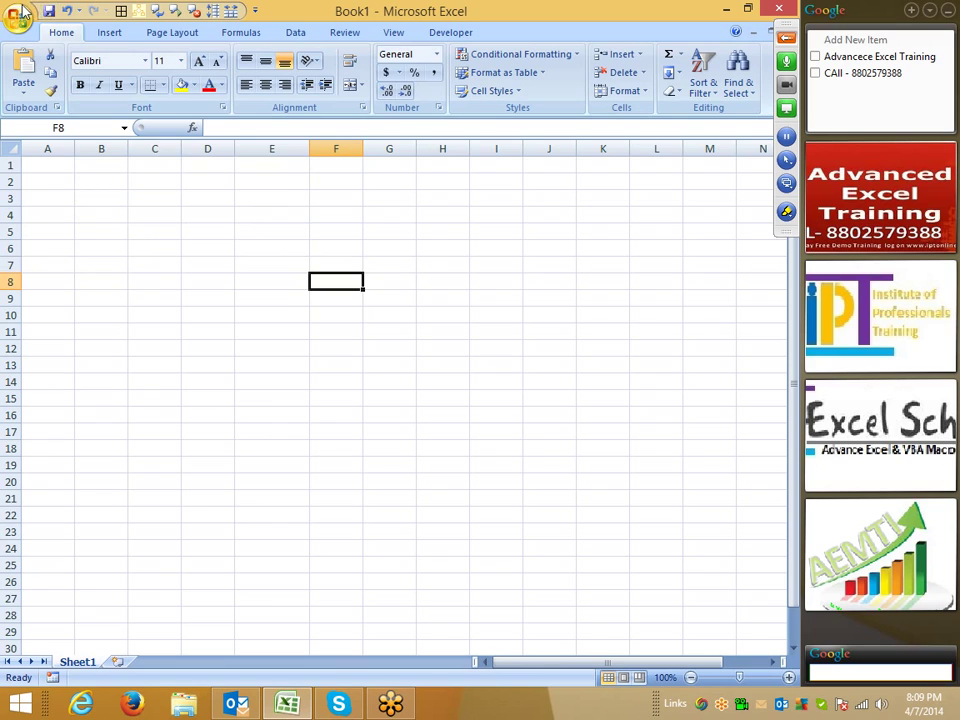
{"action": "left_click", "coordinate": [24, 18]}
{"action": "left_click", "coordinate": [22, 19]}
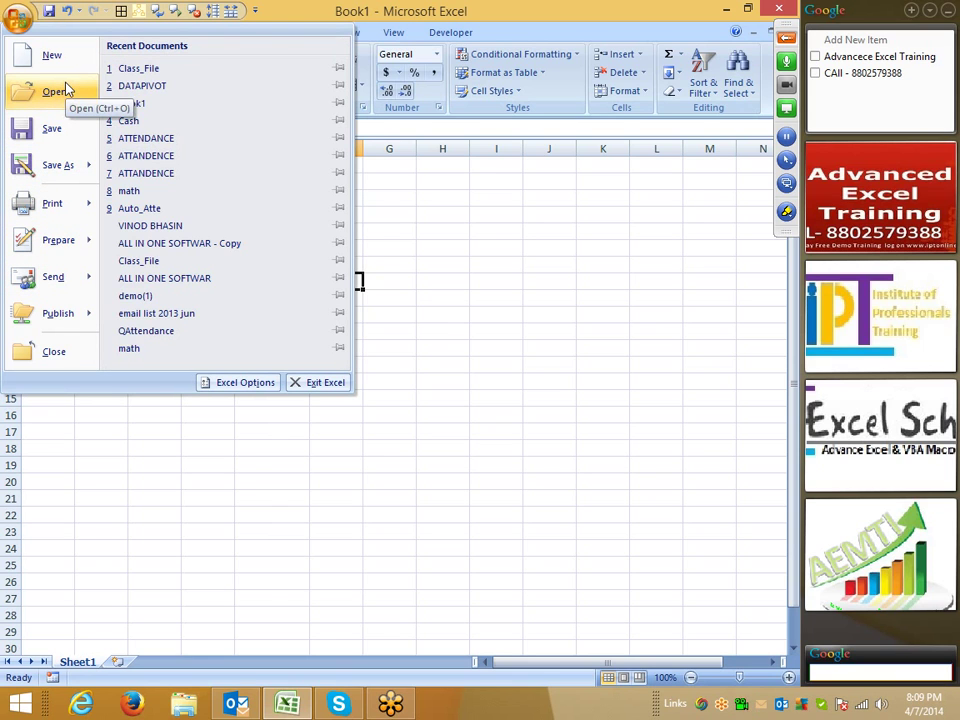
{"action": "left_click", "coordinate": [253, 383]}
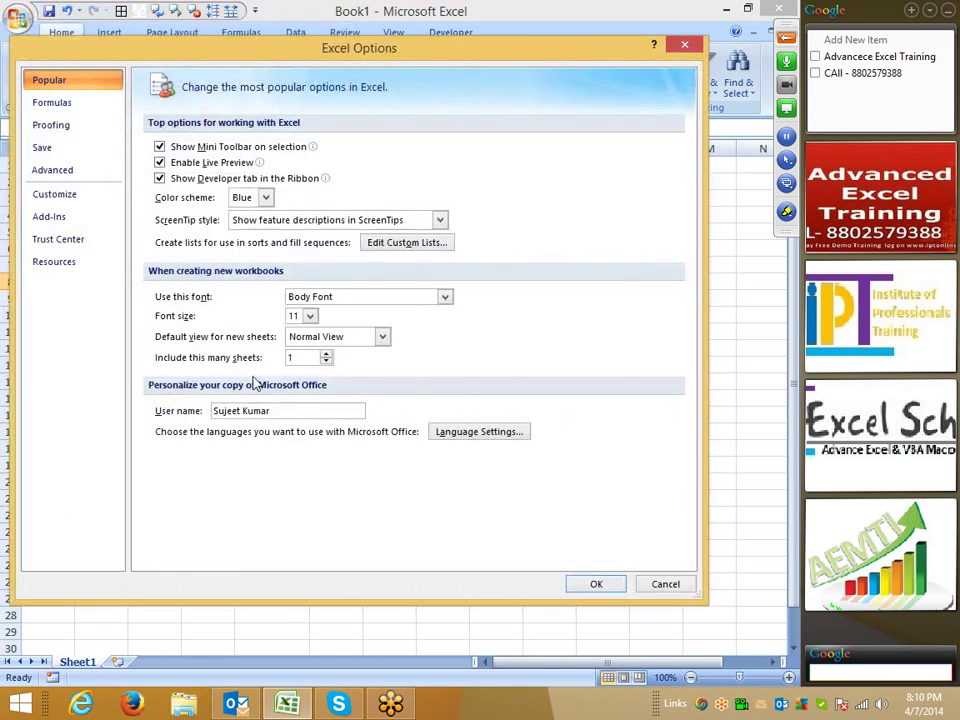
{"action": "left_click", "coordinate": [678, 584]}
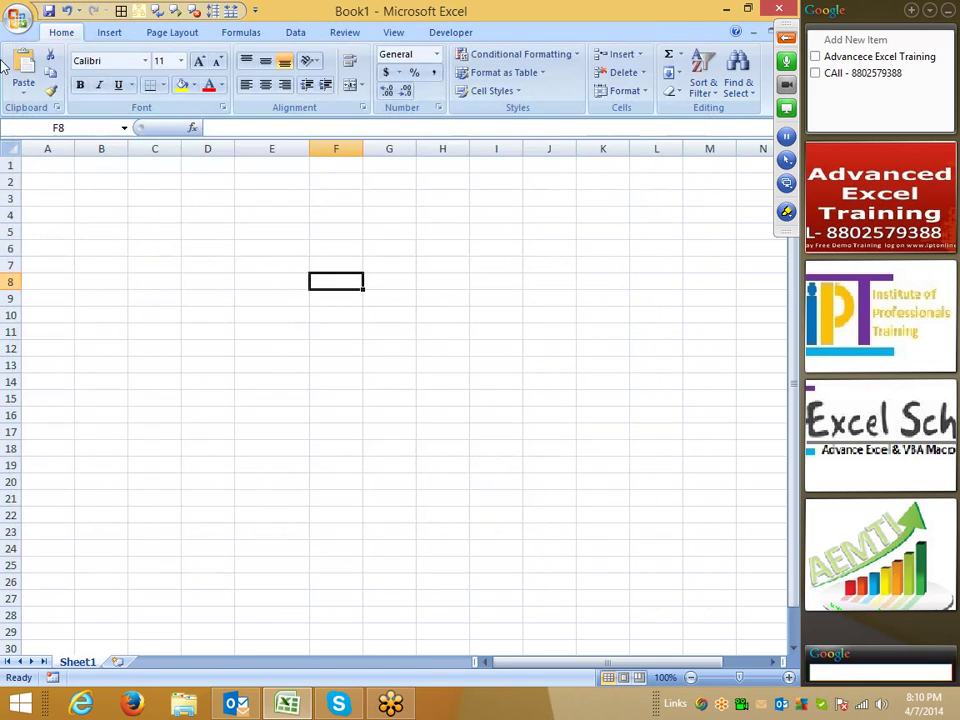
{"action": "left_click", "coordinate": [18, 19]}
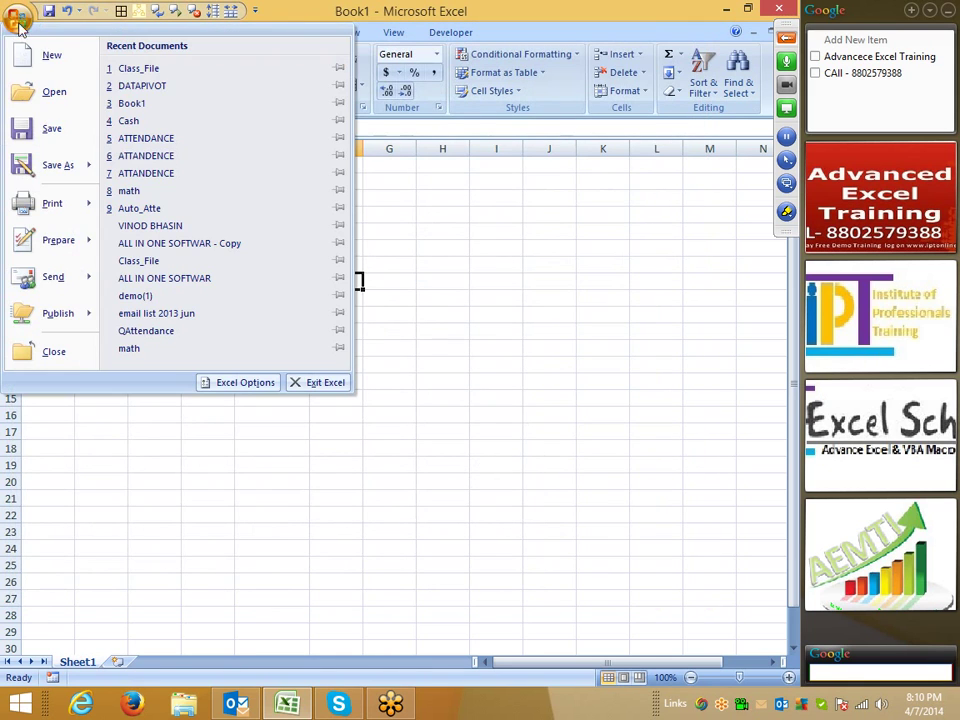
{"action": "left_click", "coordinate": [480, 306]}
- Open the Class_File workbook from the desktop and select cells E10:E11
{"action": "key", "text": "super+d"}
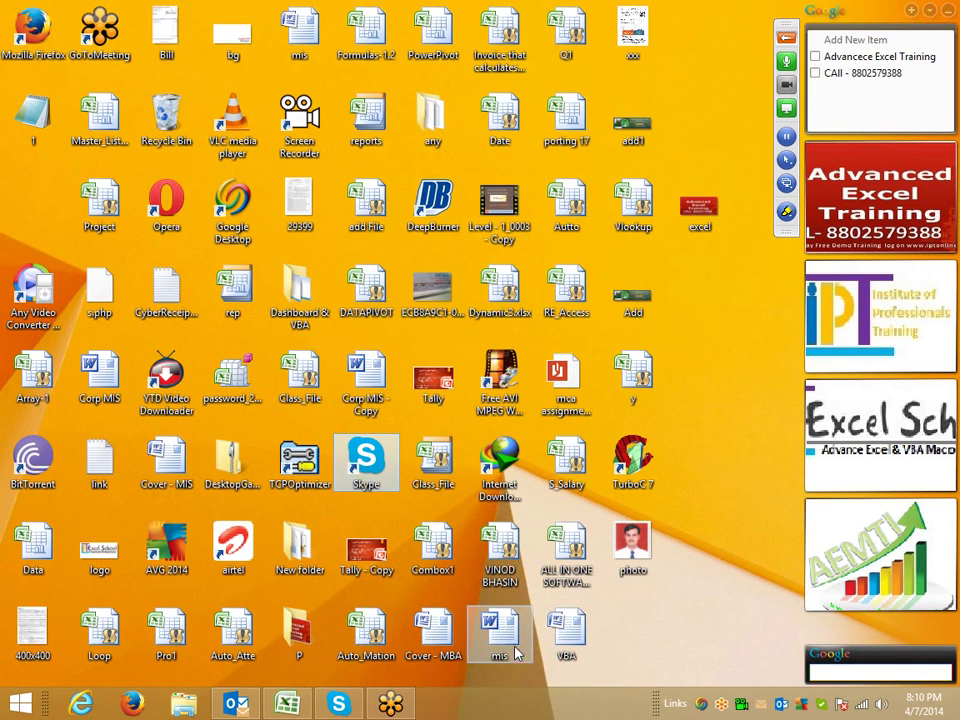
{"action": "double_click", "coordinate": [439, 484]}
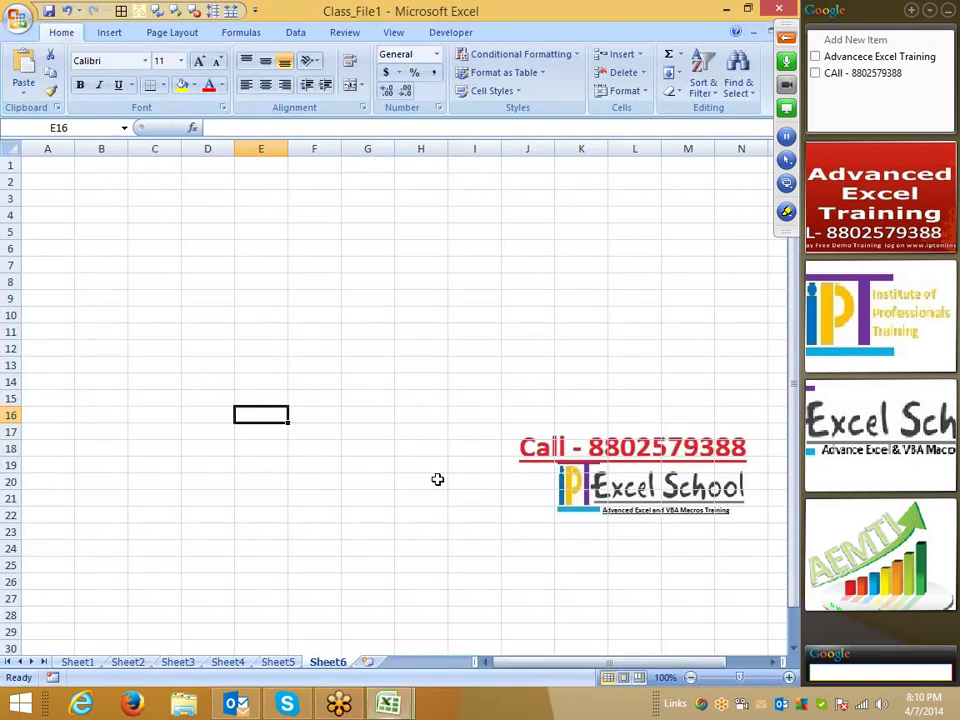
{"action": "left_click_drag", "start_coordinate": [237, 328], "coordinate": [236, 314]}
- Bring up Excel Options on the Popular page from the Office menu
{"action": "left_click", "coordinate": [24, 34]}
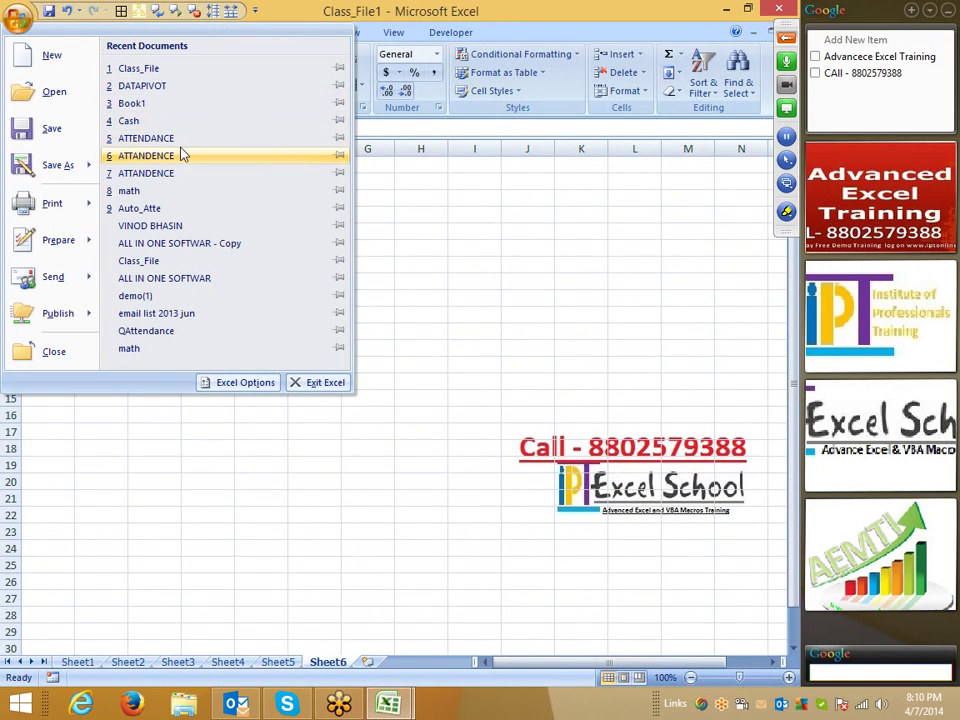
{"action": "left_click", "coordinate": [371, 222]}
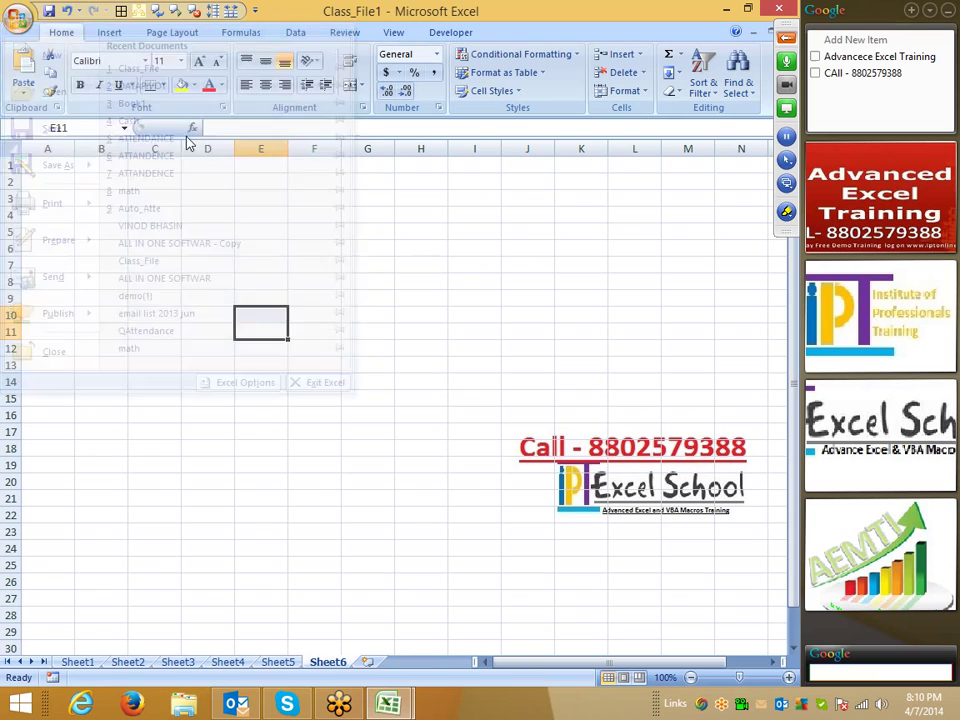
{"action": "left_click", "coordinate": [18, 20]}
{"action": "left_click", "coordinate": [242, 381]}
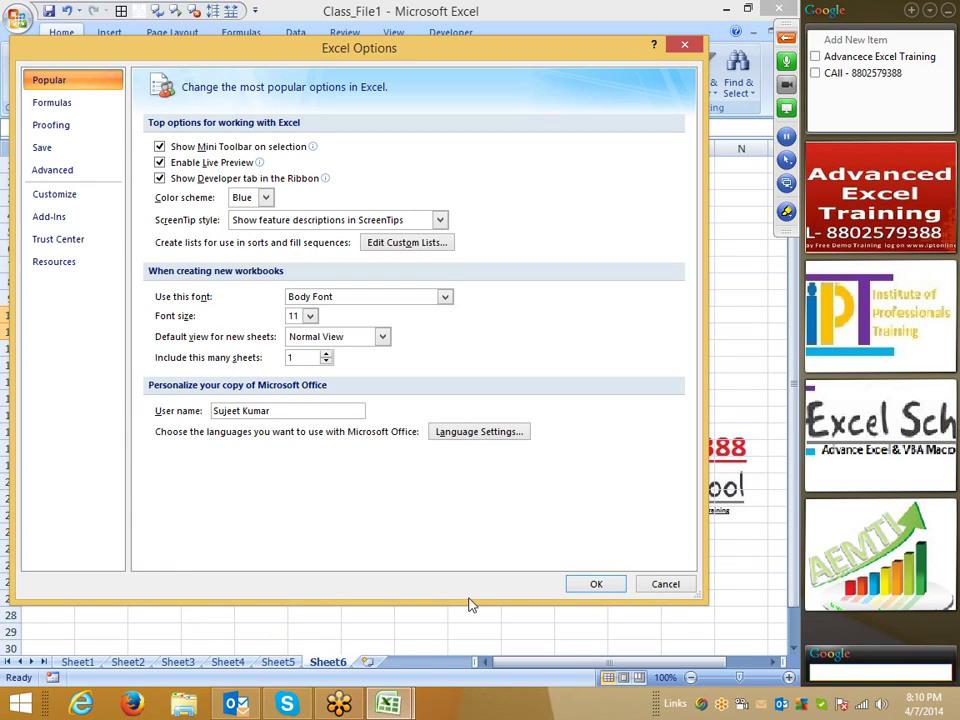
{"action": "left_click", "coordinate": [664, 585]}
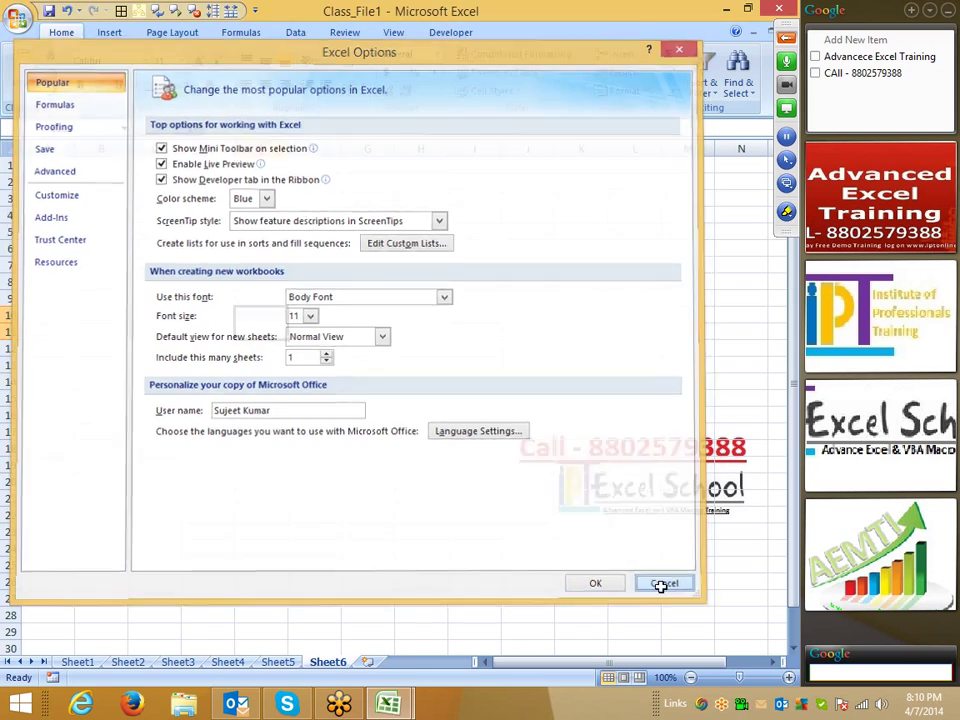
{"action": "left_click_drag", "start_coordinate": [100, 181], "coordinate": [545, 350]}
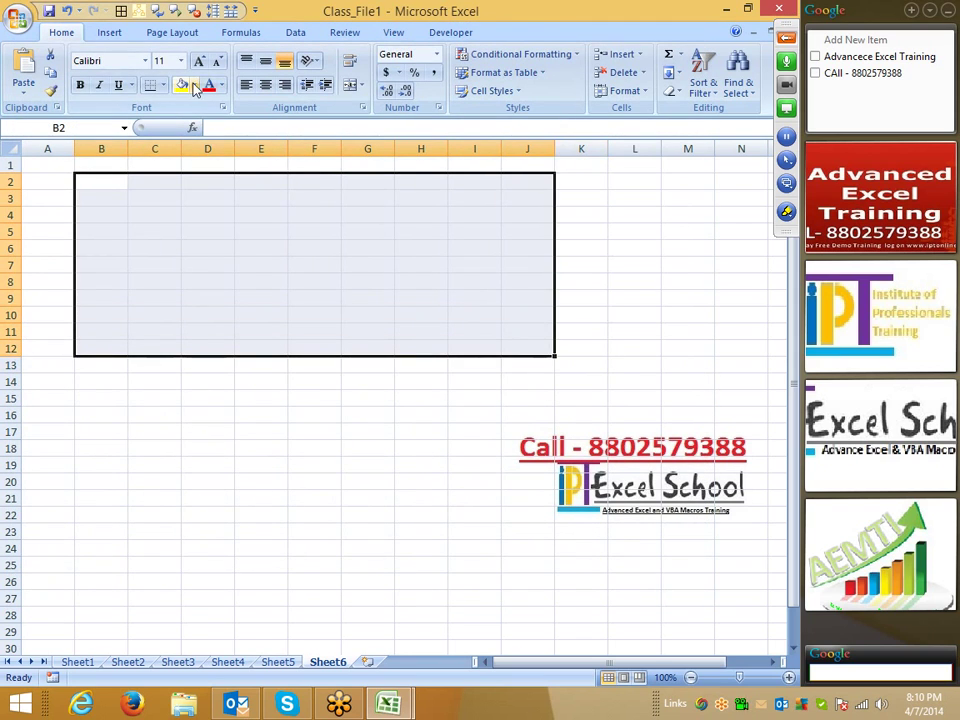
{"action": "left_click", "coordinate": [193, 85]}
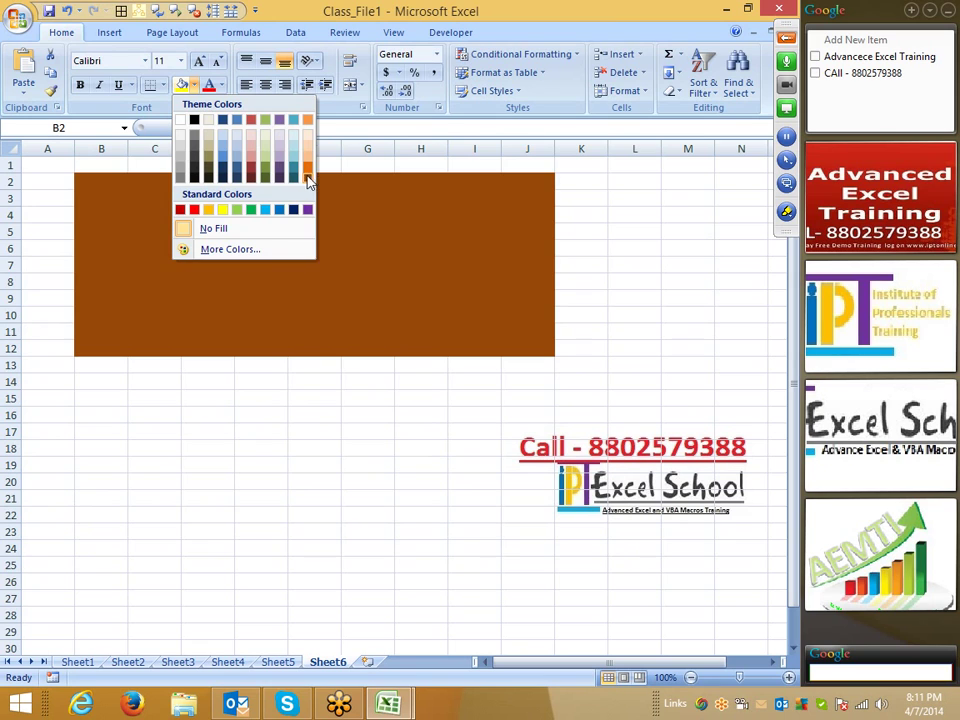
{"action": "key", "text": "Escape"}
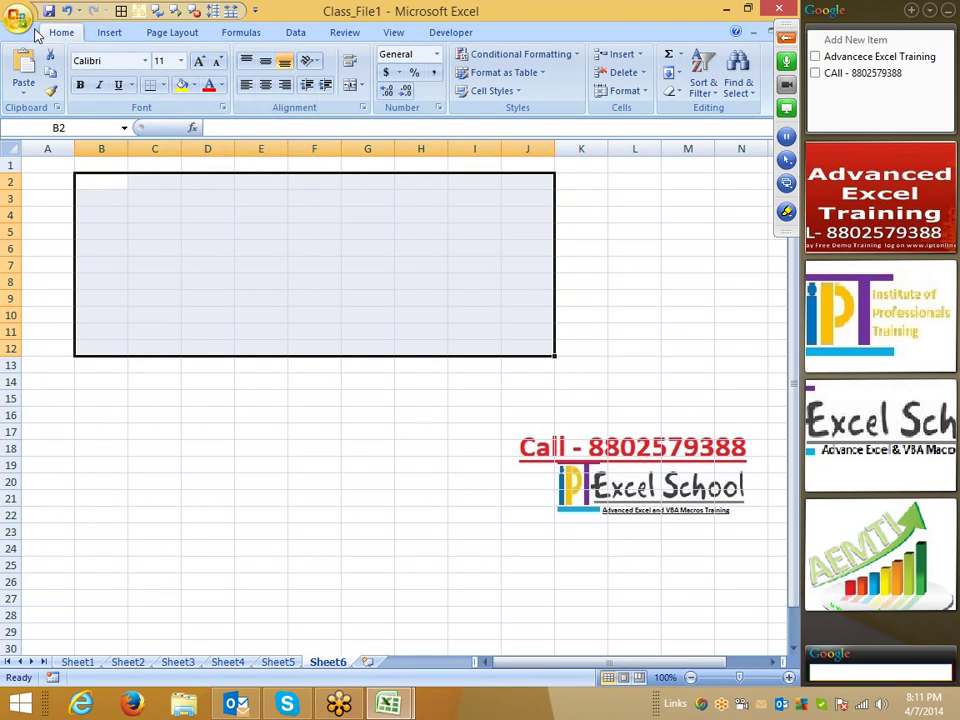
{"action": "left_click", "coordinate": [18, 18]}
{"action": "left_click", "coordinate": [245, 382]}
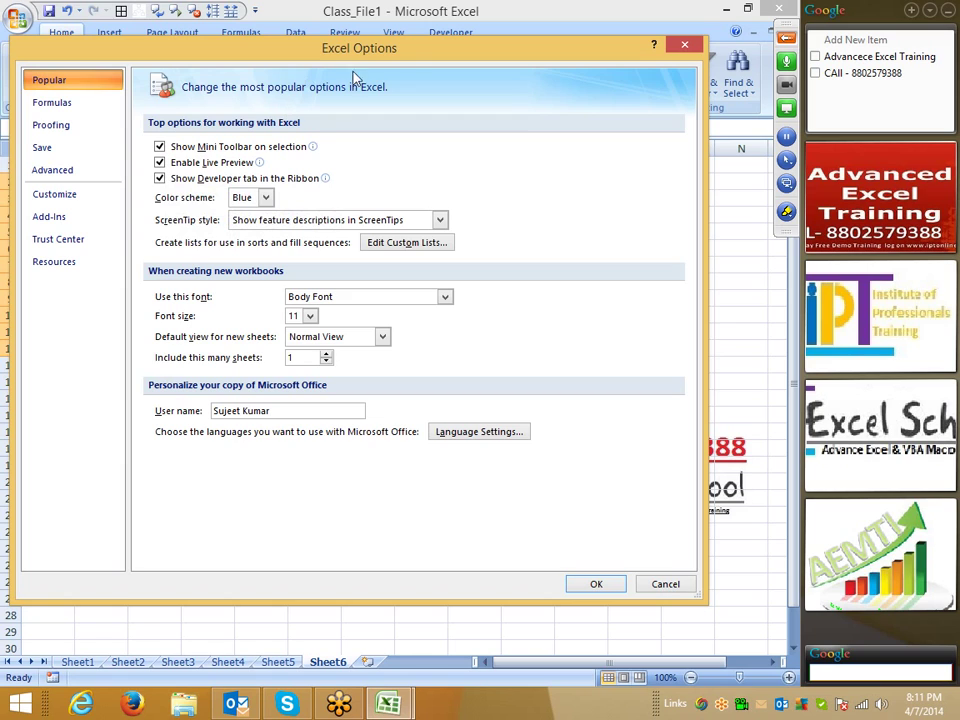
{"action": "left_click_drag", "start_coordinate": [406, 59], "coordinate": [407, 103]}
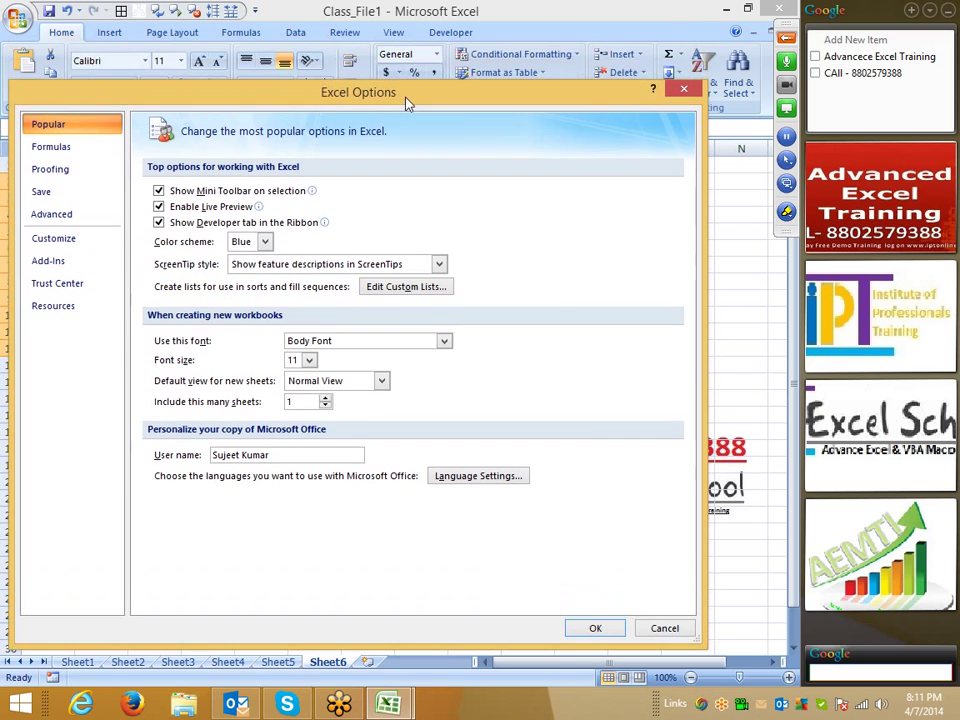
{"action": "left_click", "coordinate": [786, 211]}
{"action": "left_click", "coordinate": [660, 250]}
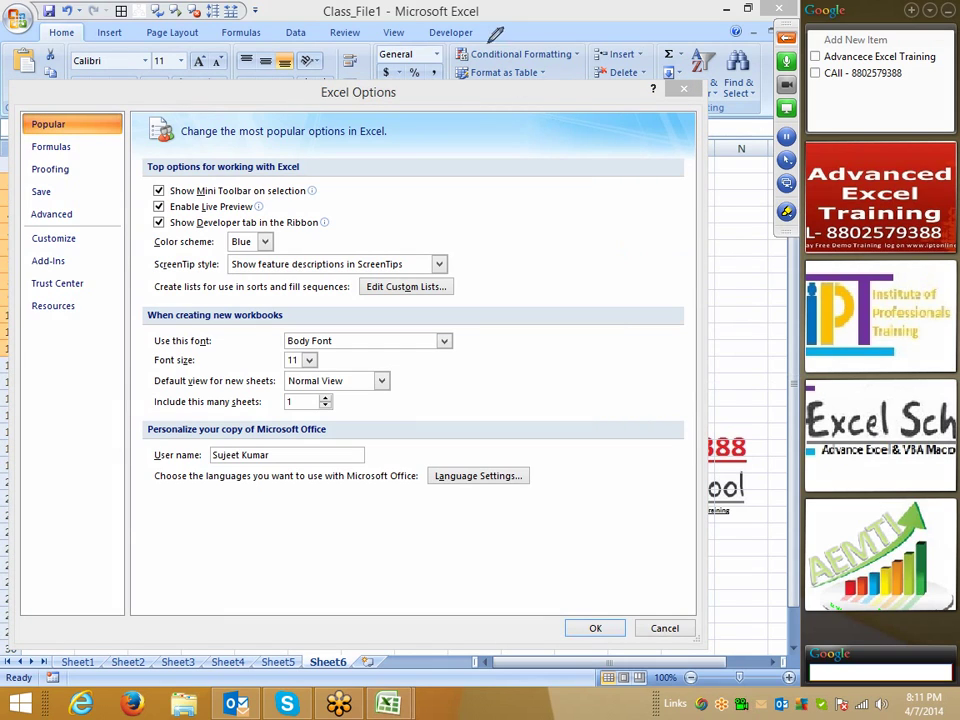
{"action": "mouse_move", "coordinate": [423, 14]}
{"action": "left_mouse_down"}
{"action": "mouse_move", "coordinate": [466, 48]}
{"action": "mouse_move", "coordinate": [428, 12]}
{"action": "left_mouse_up"}
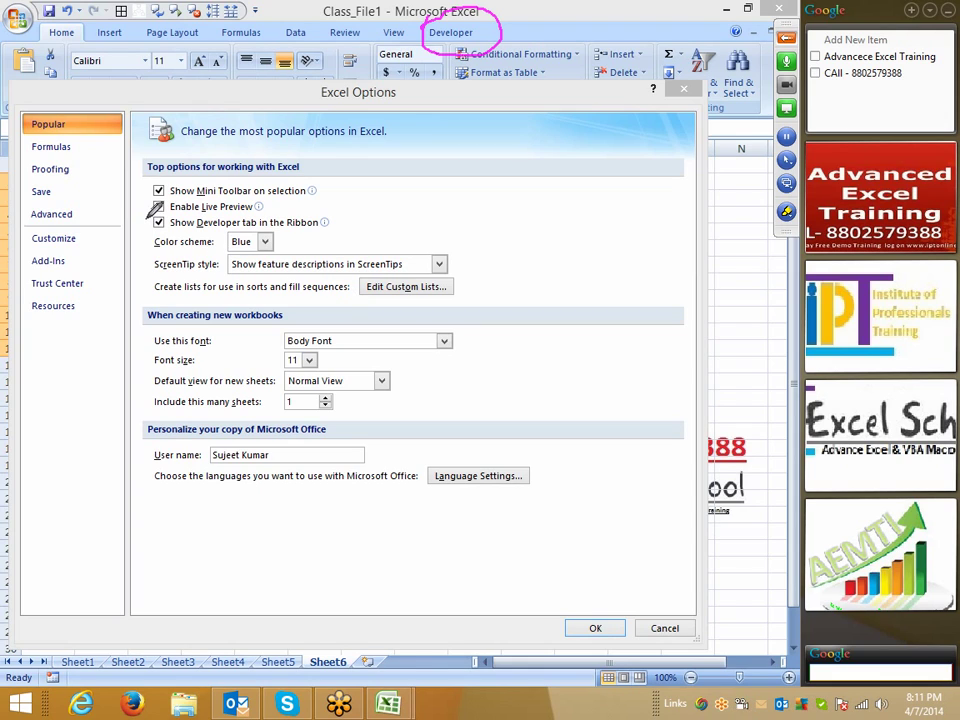
{"action": "mouse_move", "coordinate": [146, 221]}
{"action": "left_mouse_down"}
{"action": "mouse_move", "coordinate": [325, 226]}
{"action": "mouse_move", "coordinate": [323, 200]}
{"action": "left_mouse_up"}
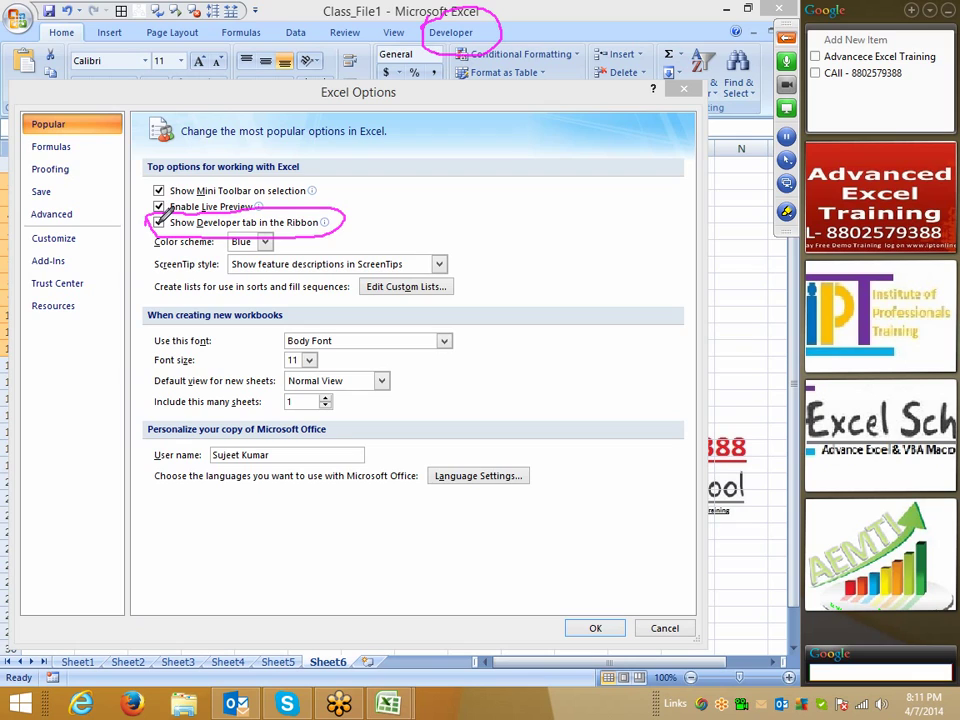
{"action": "right_click", "coordinate": [503, 204]}
{"action": "left_click", "coordinate": [546, 229]}
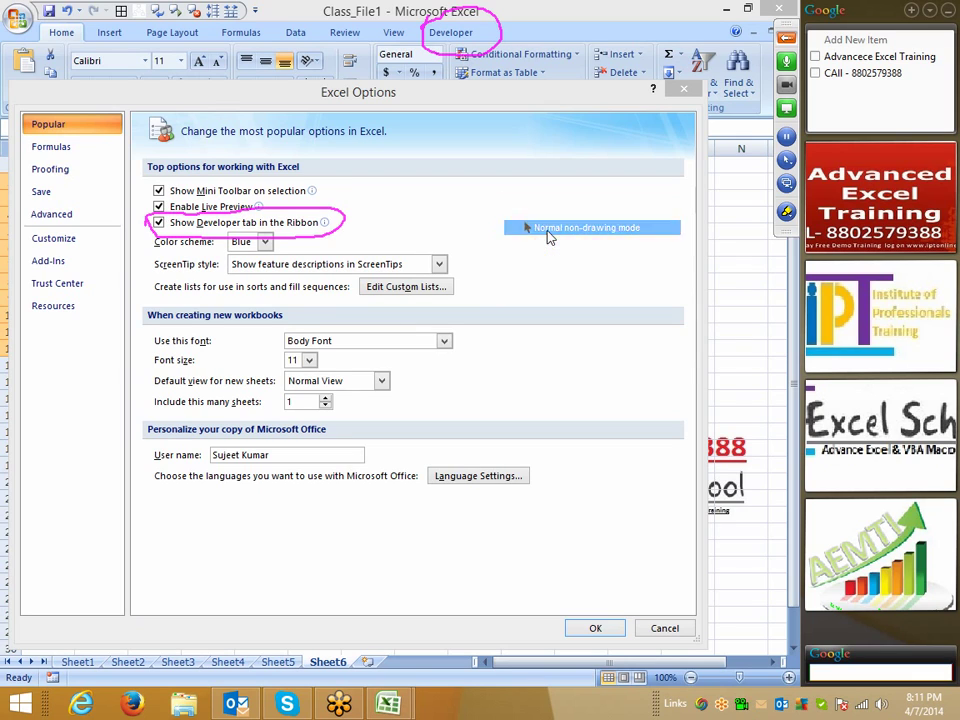
{"action": "right_click", "coordinate": [621, 206]}
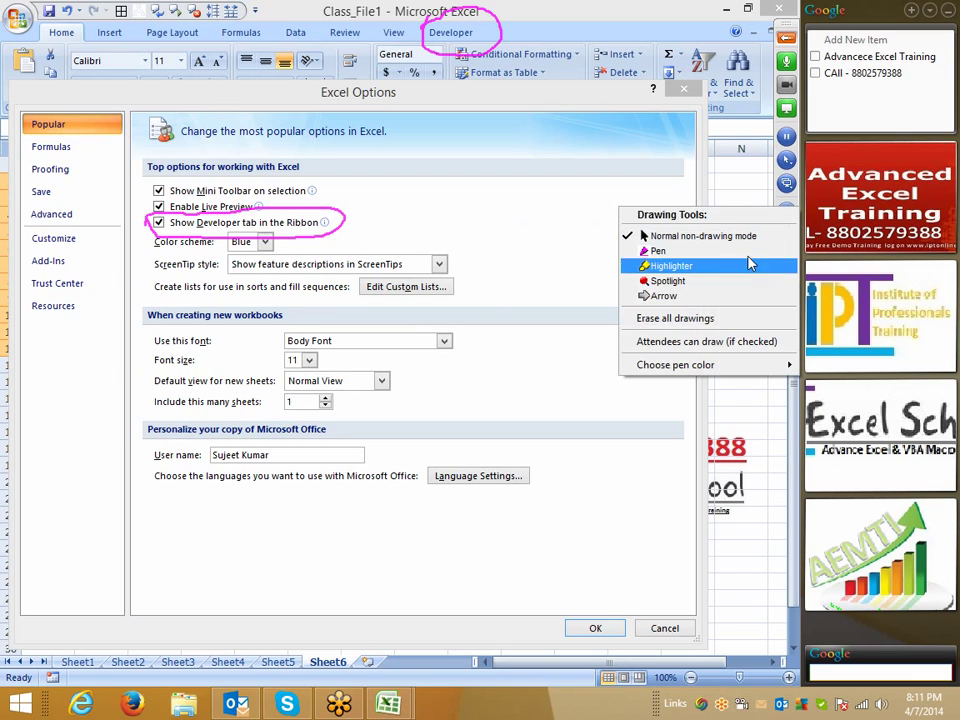
{"action": "left_click", "coordinate": [682, 320]}
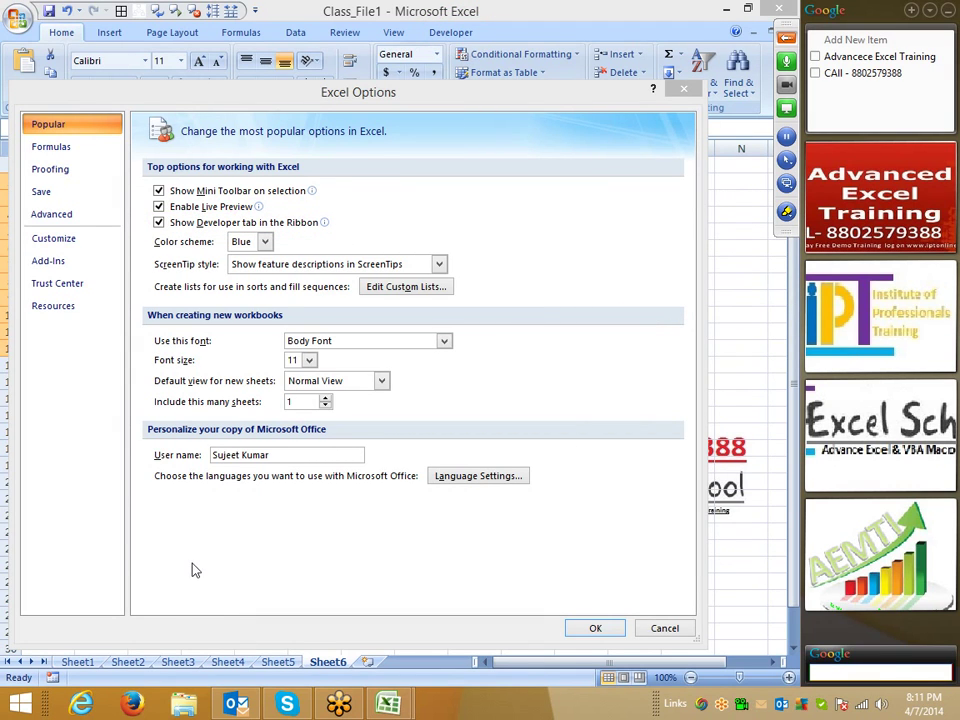
{"action": "key", "text": "super"}
- Launch Excel 2013 by searching 'ex', create a blank workbook, and open File > Options
{"action": "type", "text": "excel 2007"}
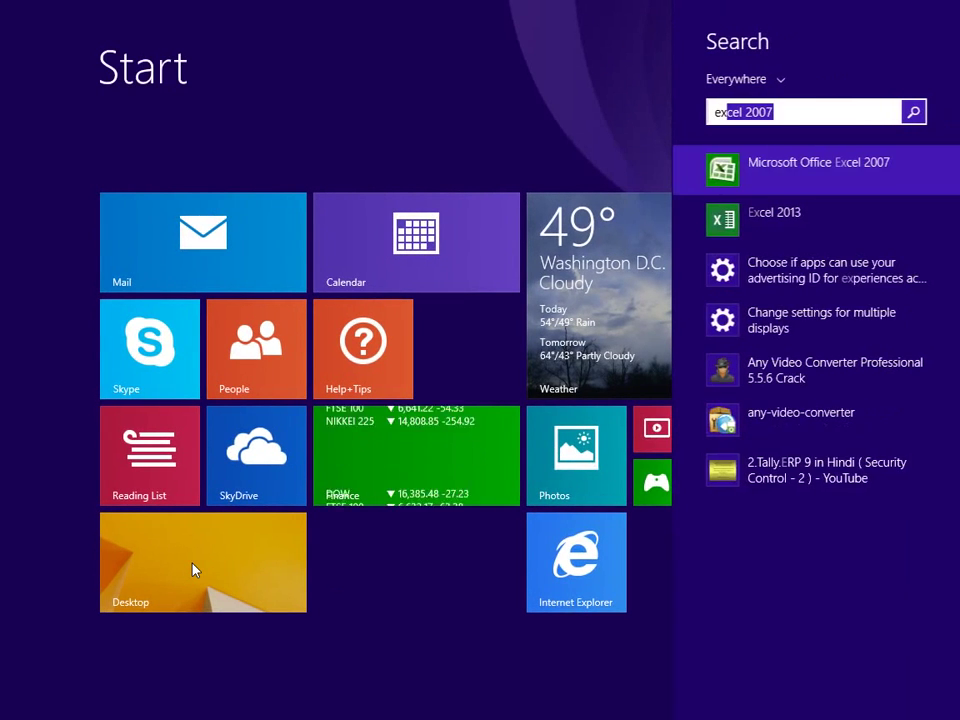
{"action": "left_click", "coordinate": [767, 229]}
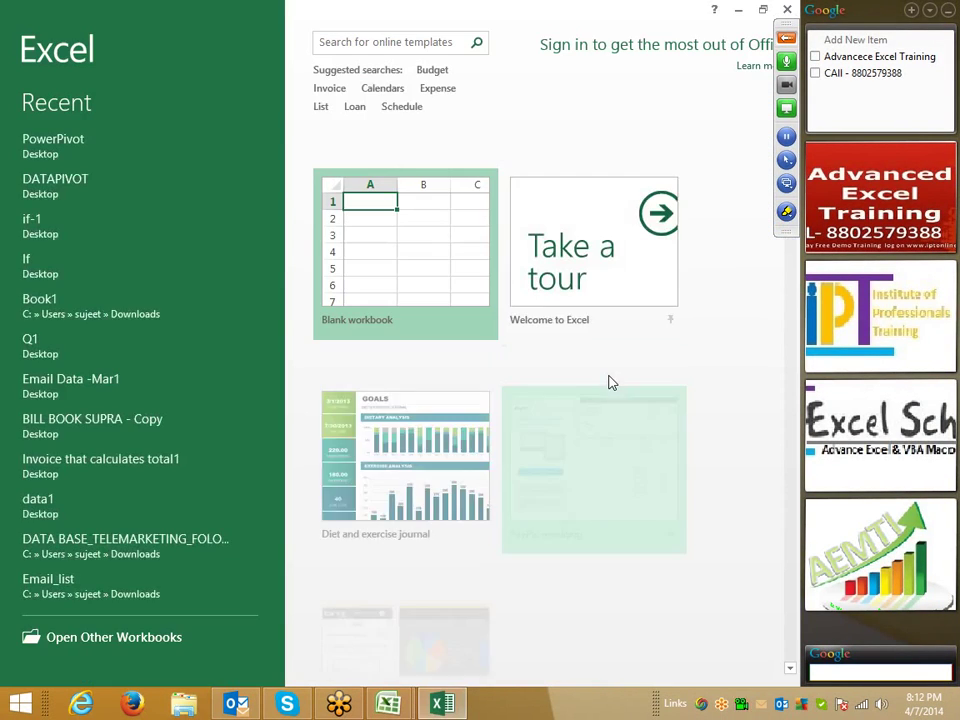
{"action": "left_click", "coordinate": [420, 227]}
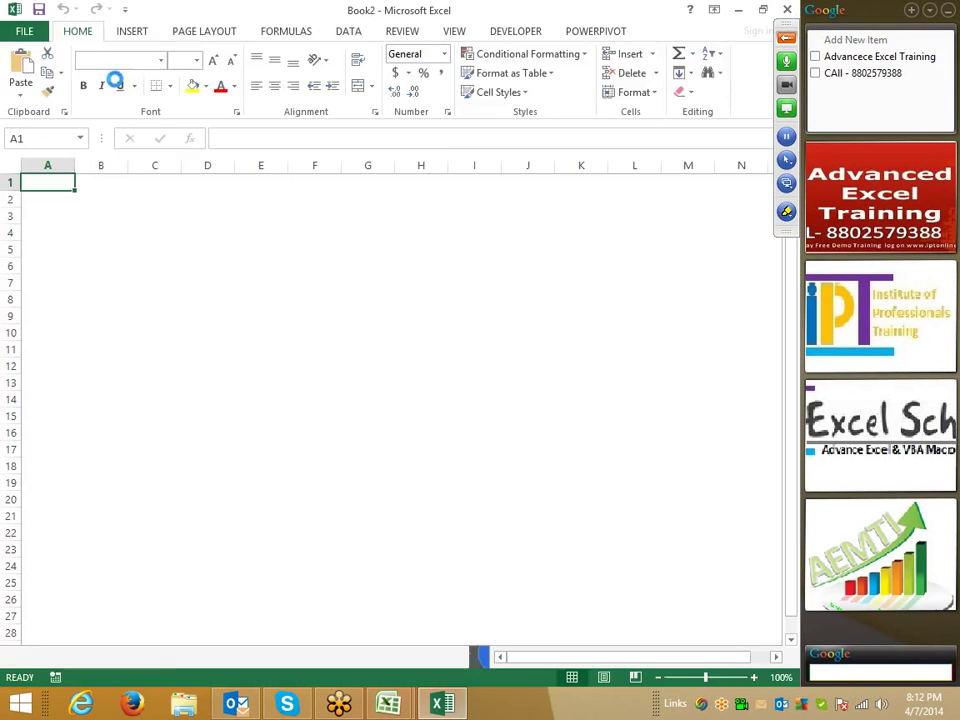
{"action": "left_click", "coordinate": [24, 32]}
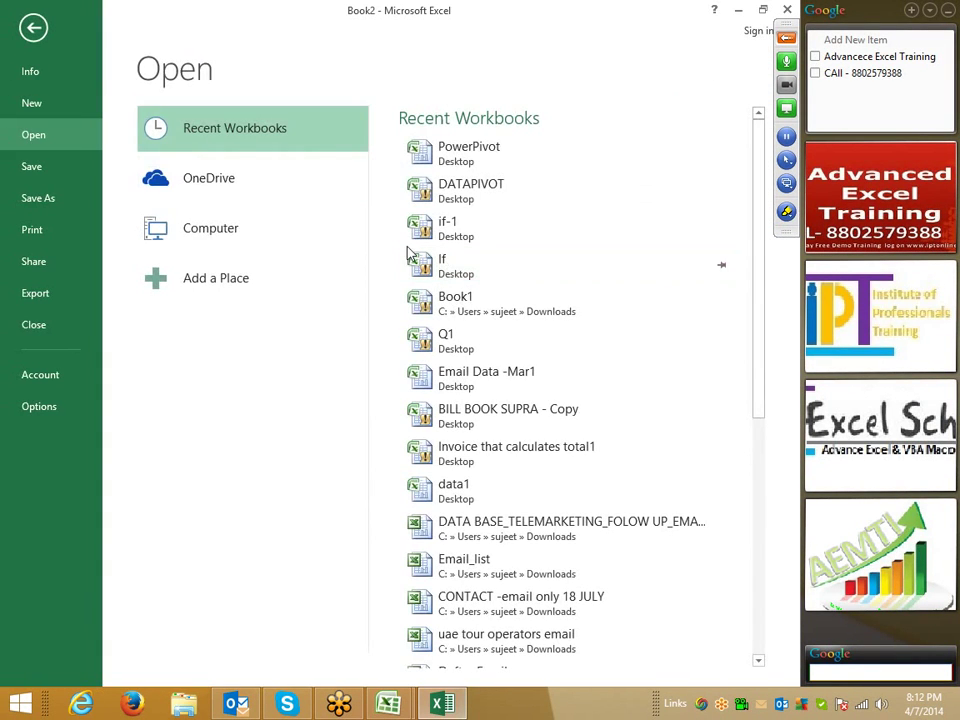
{"action": "left_click", "coordinate": [40, 405]}
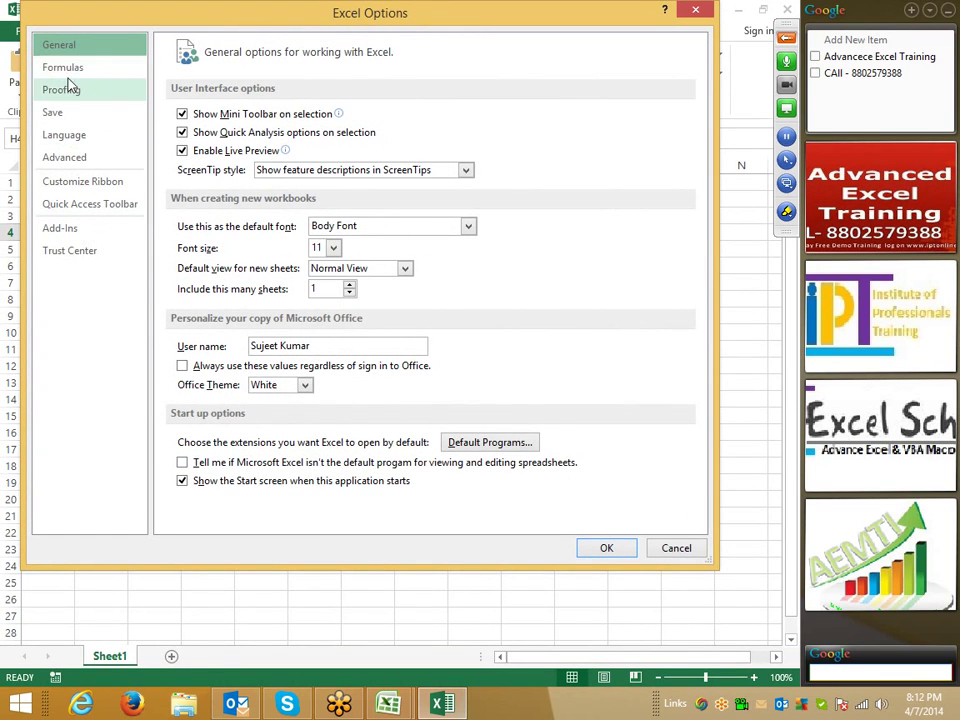
- On Customize the Ribbon, annotate the Developer tab, New Tab, commands list and Add options
{"action": "left_click", "coordinate": [82, 184]}
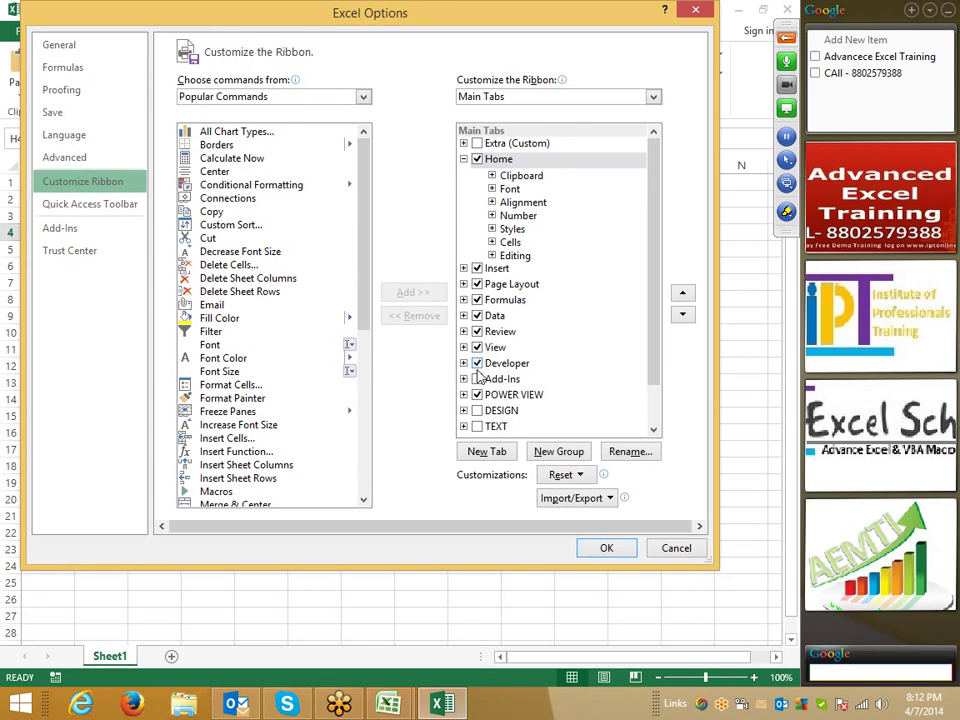
{"action": "left_click", "coordinate": [787, 211]}
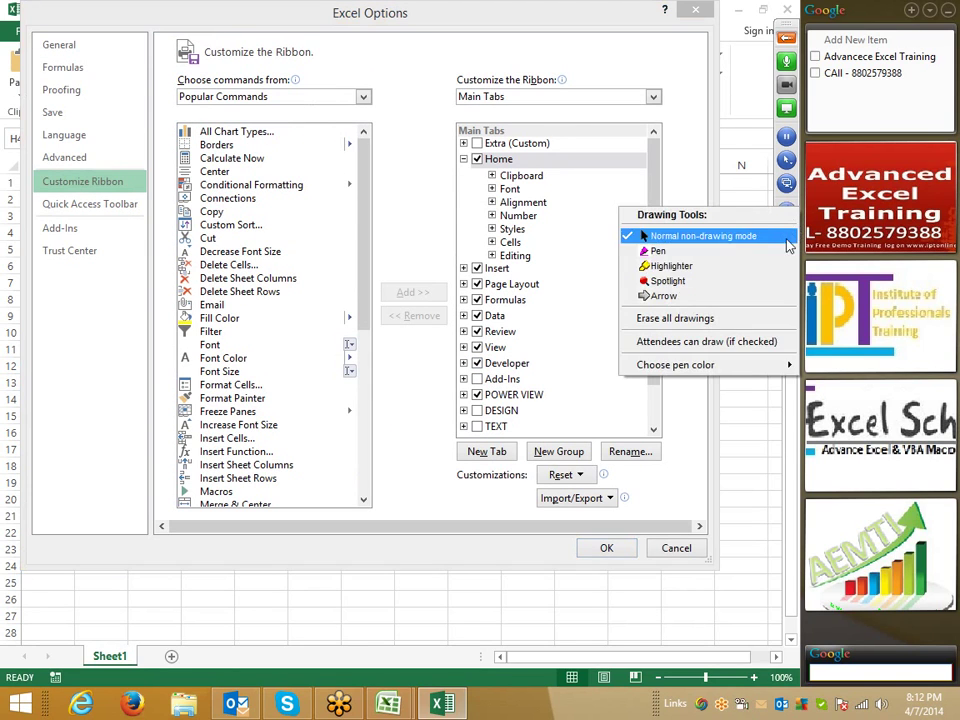
{"action": "left_click", "coordinate": [738, 259]}
{"action": "mouse_move", "coordinate": [448, 350]}
{"action": "left_mouse_down"}
{"action": "mouse_move", "coordinate": [514, 364]}
{"action": "mouse_move", "coordinate": [526, 352]}
{"action": "mouse_move", "coordinate": [465, 347]}
{"action": "mouse_move", "coordinate": [470, 383]}
{"action": "left_mouse_up"}
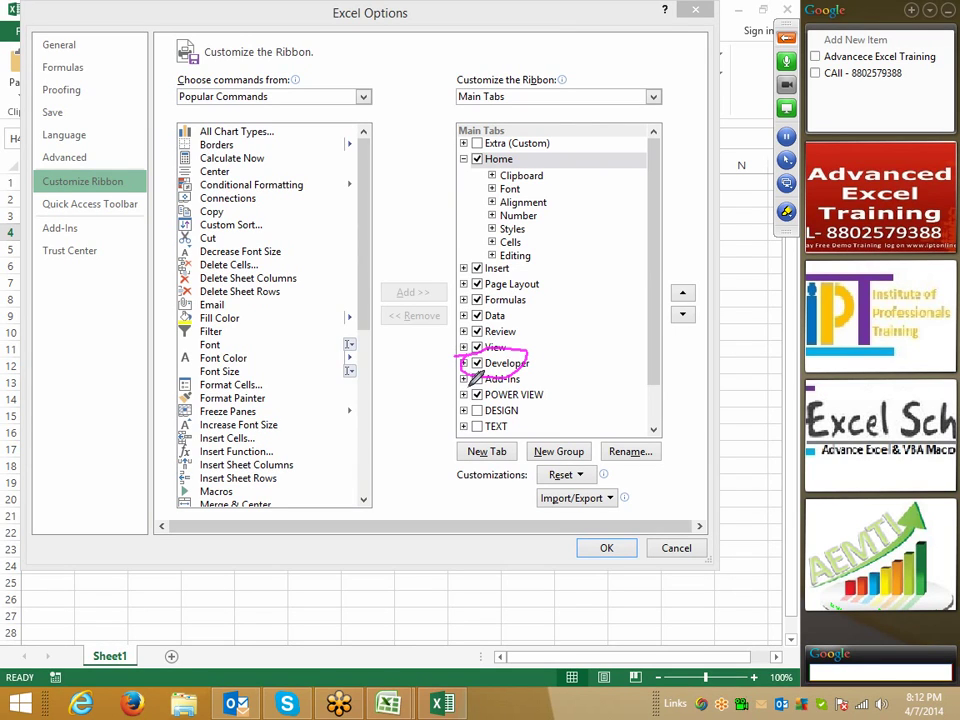
{"action": "mouse_move", "coordinate": [448, 443]}
{"action": "left_mouse_down"}
{"action": "mouse_move", "coordinate": [525, 437]}
{"action": "mouse_move", "coordinate": [447, 441]}
{"action": "left_mouse_up"}
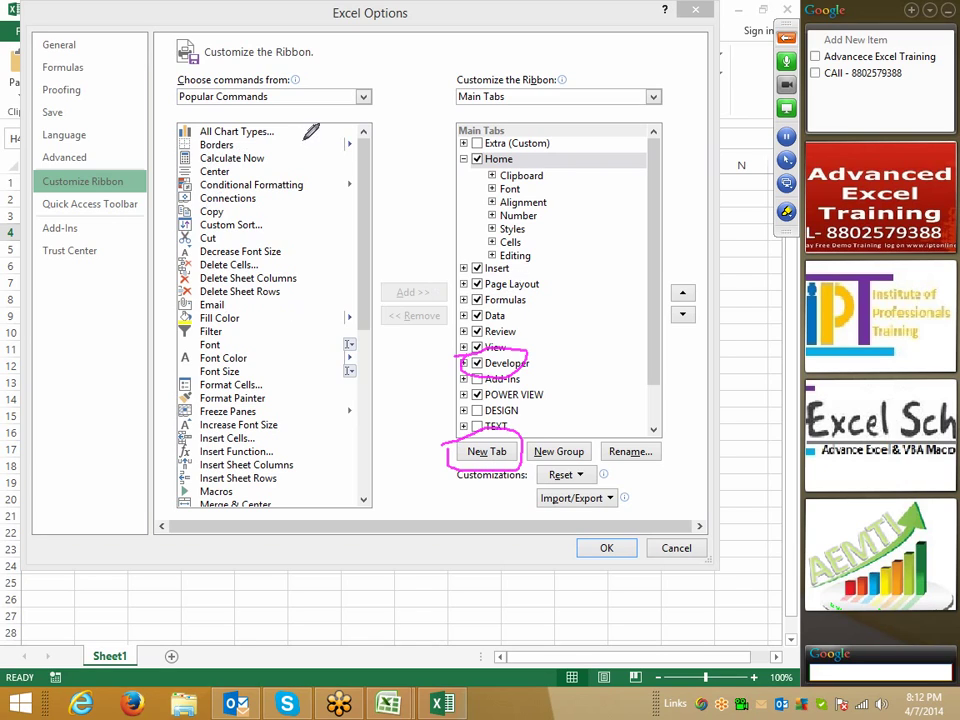
{"action": "mouse_move", "coordinate": [300, 126]}
{"action": "left_mouse_down"}
{"action": "mouse_move", "coordinate": [321, 407]}
{"action": "mouse_move", "coordinate": [215, 492]}
{"action": "left_mouse_up"}
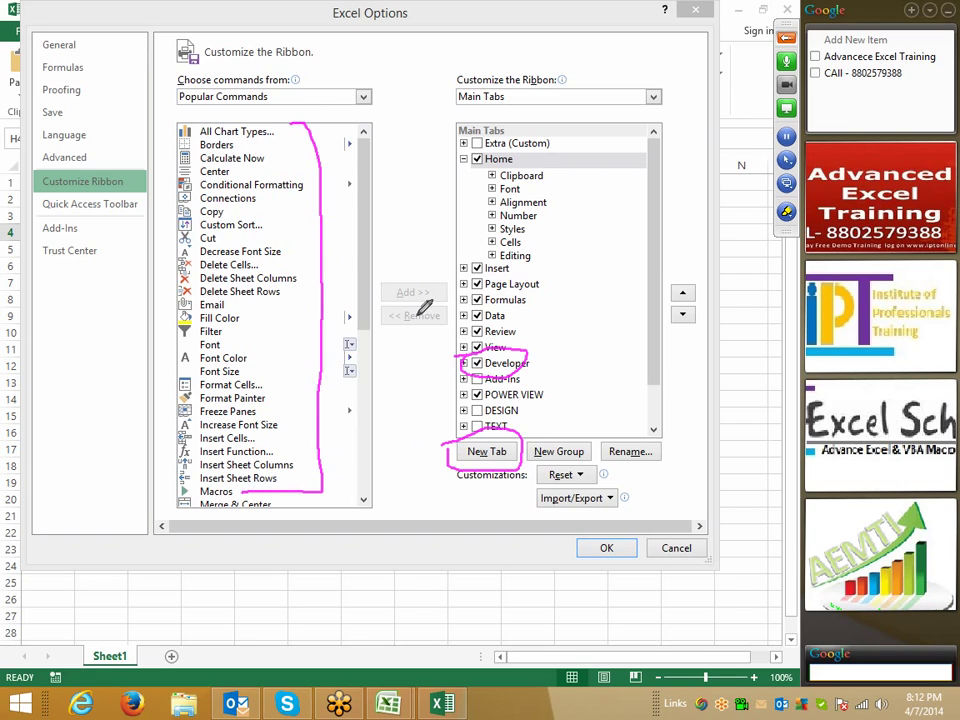
{"action": "mouse_move", "coordinate": [384, 274]}
{"action": "left_mouse_down"}
{"action": "mouse_move", "coordinate": [381, 289]}
{"action": "mouse_move", "coordinate": [392, 274]}
{"action": "mouse_move", "coordinate": [455, 282]}
{"action": "left_mouse_up"}
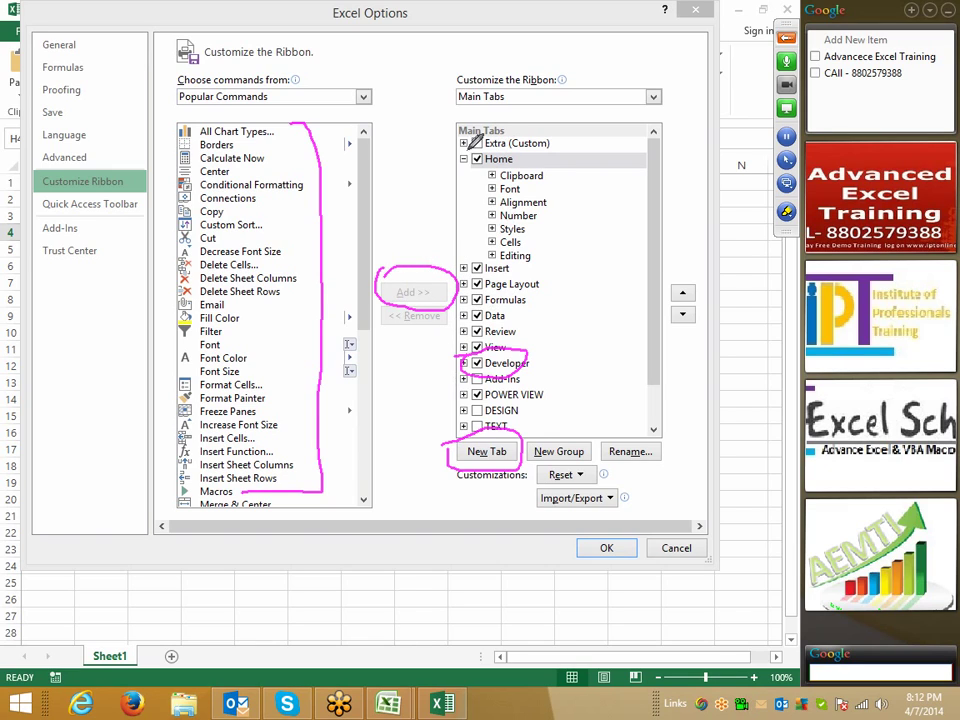
- Annotate the Custom tab entry and the Home and Insert tab checkboxes, then stop drawing
{"action": "mouse_move", "coordinate": [460, 138]}
{"action": "left_mouse_down"}
{"action": "mouse_move", "coordinate": [543, 146]}
{"action": "mouse_move", "coordinate": [465, 128]}
{"action": "left_mouse_up"}
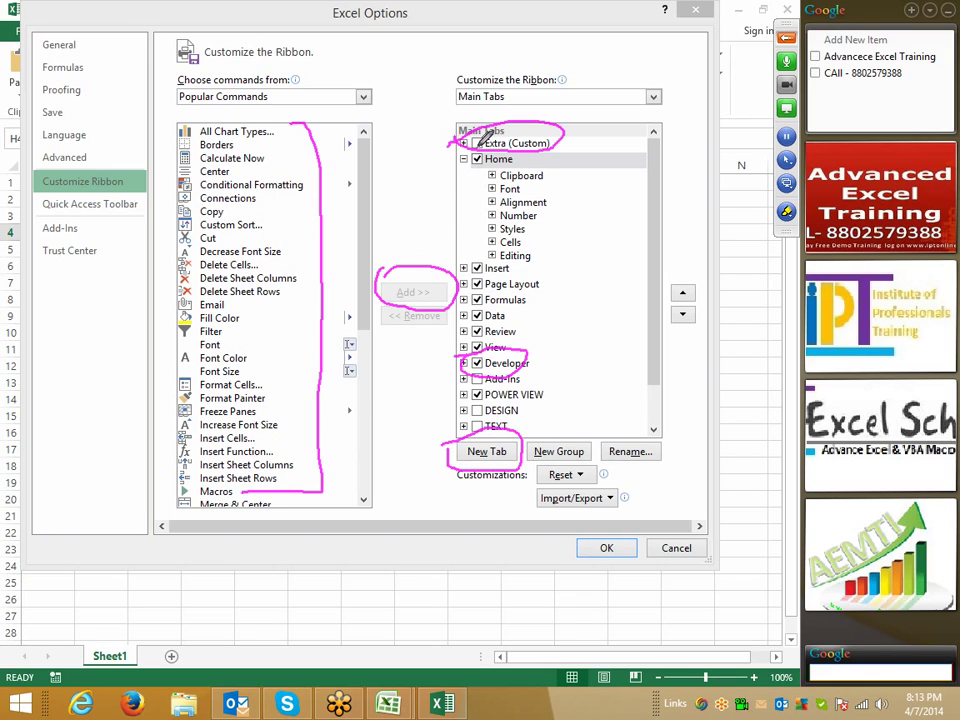
{"action": "left_click_drag", "start_coordinate": [474, 169], "coordinate": [442, 180]}
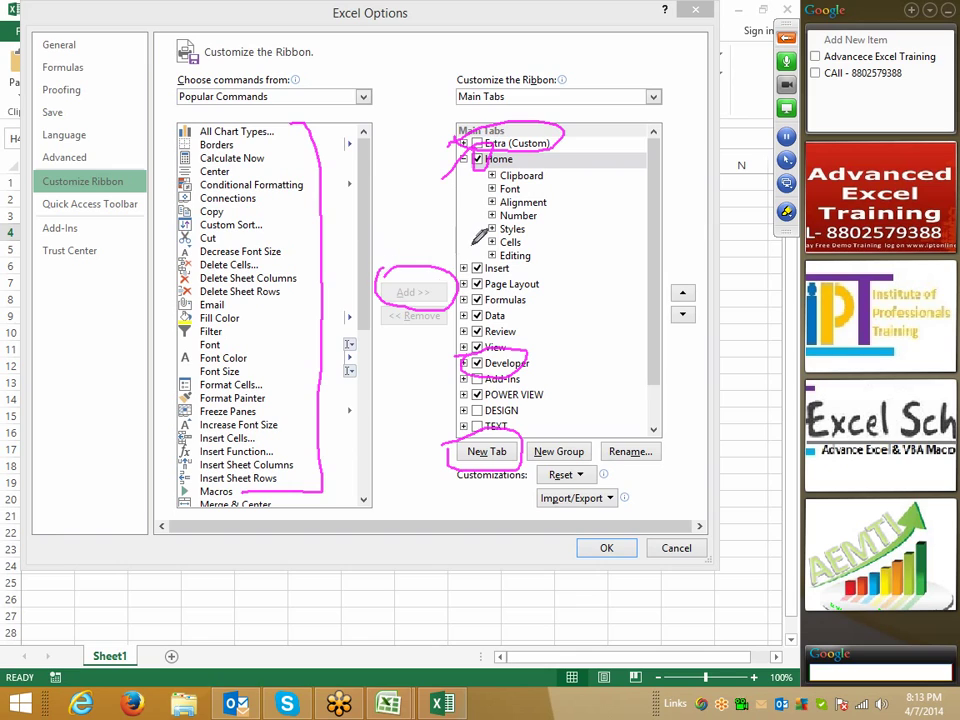
{"action": "left_click_drag", "start_coordinate": [474, 249], "coordinate": [477, 276]}
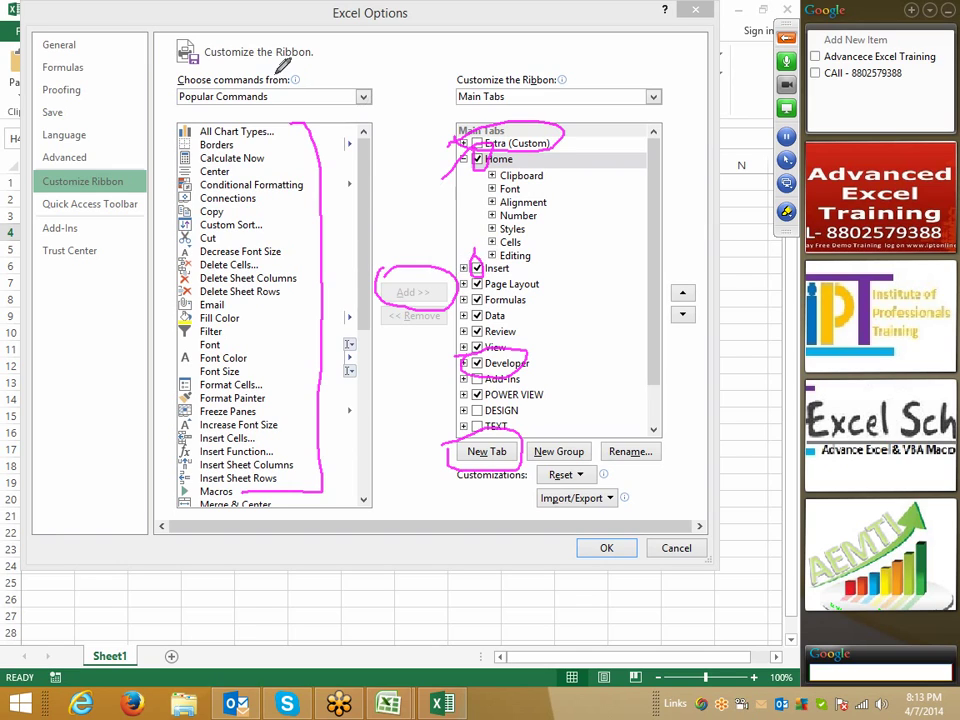
{"action": "right_click", "coordinate": [200, 28]}
{"action": "left_click", "coordinate": [214, 43]}
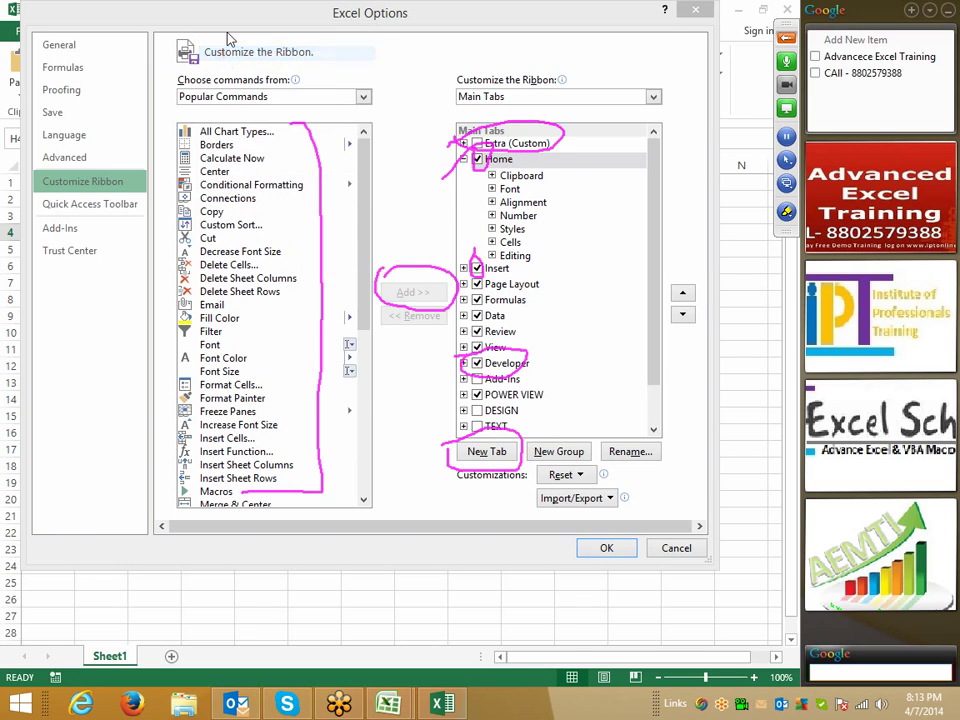
- Erase all on-screen annotations and cancel Excel Options without saving changes
{"action": "mouse_move", "coordinate": [221, 28]}
{"action": "left_mouse_down"}
{"action": "mouse_move", "coordinate": [221, 100]}
{"action": "mouse_move", "coordinate": [228, 22]}
{"action": "left_mouse_up"}
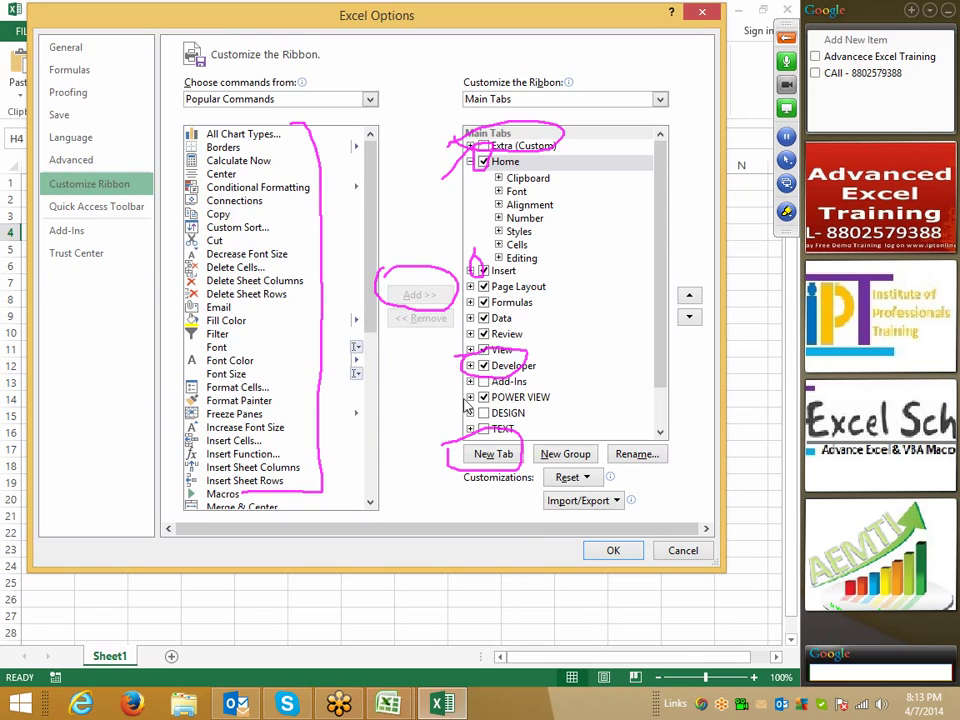
{"action": "left_click", "coordinate": [786, 211]}
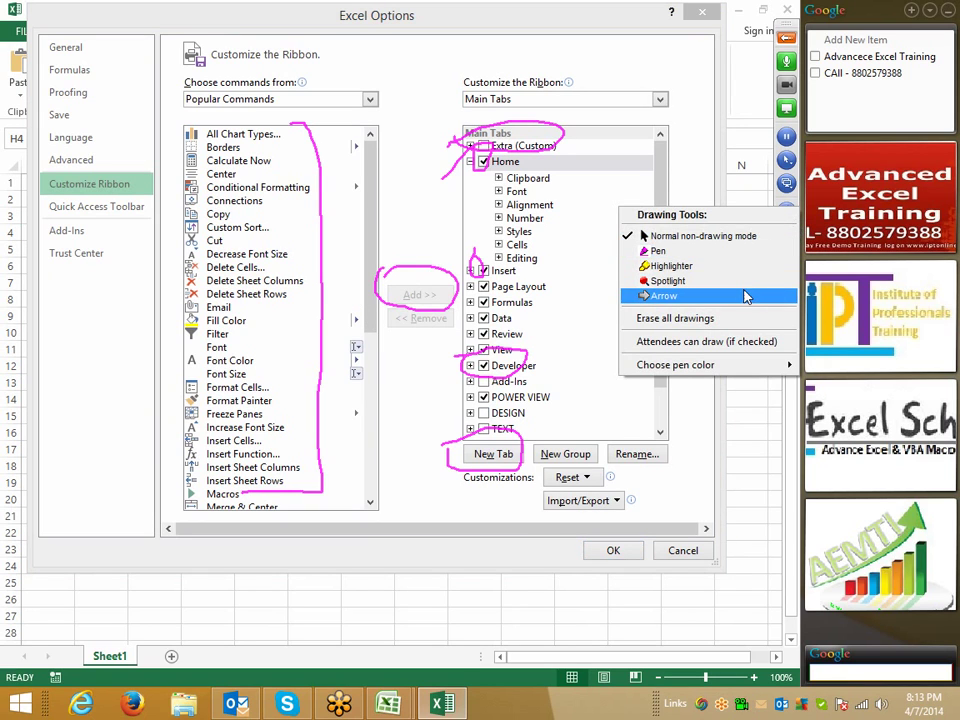
{"action": "left_click", "coordinate": [728, 318]}
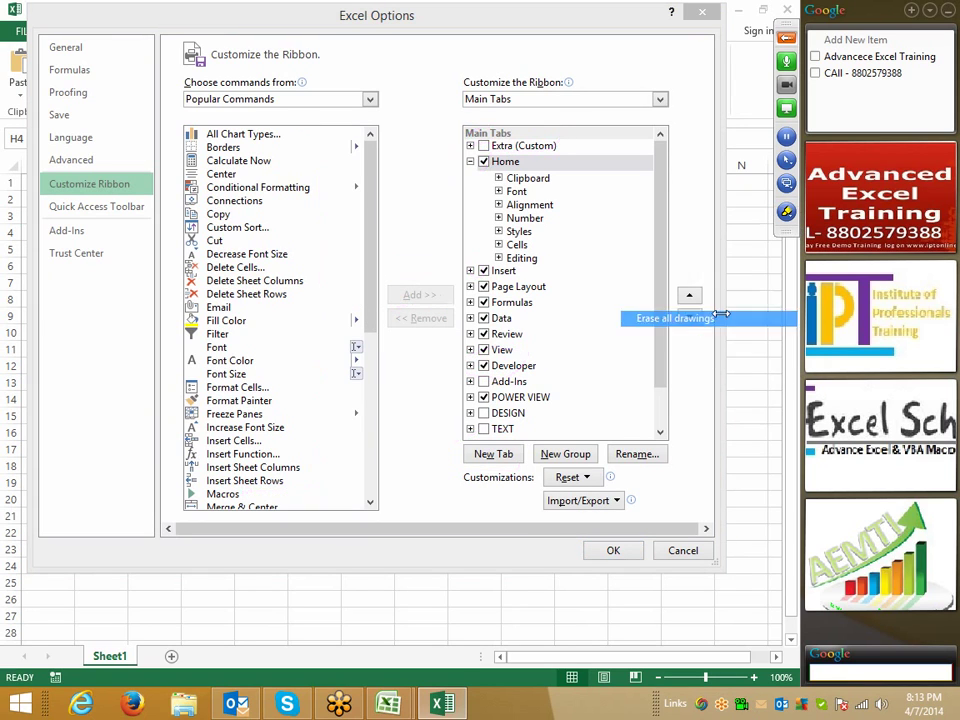
{"action": "left_click", "coordinate": [683, 552]}
- Switch to Class_File1, keep the Blue colour scheme, cancel the options, and select E17
{"action": "mouse_move", "coordinate": [390, 700]}
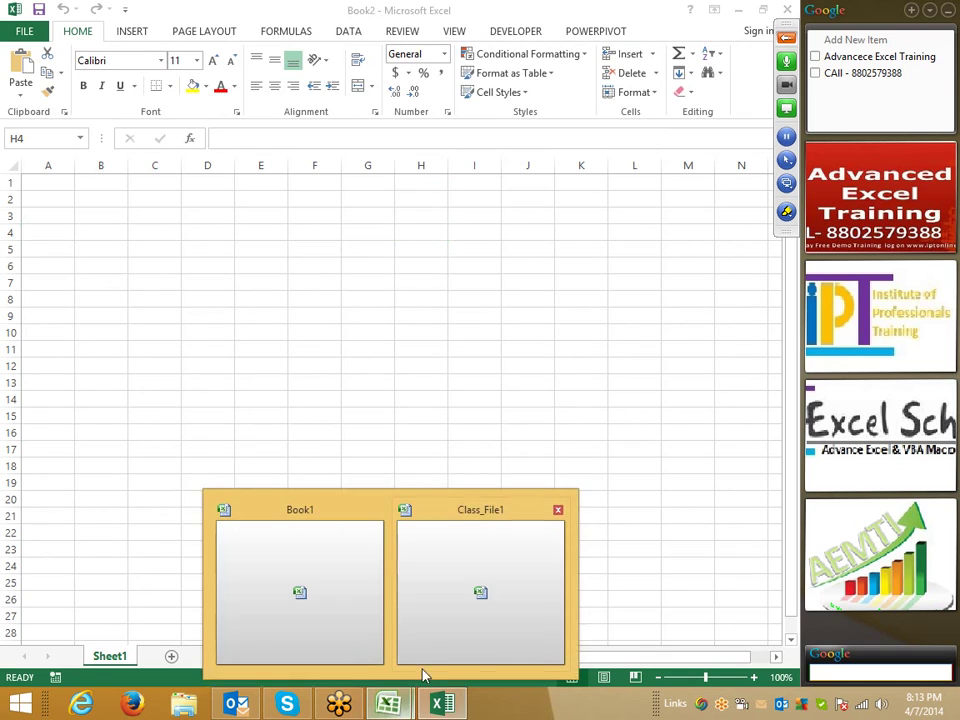
{"action": "left_click", "coordinate": [428, 655]}
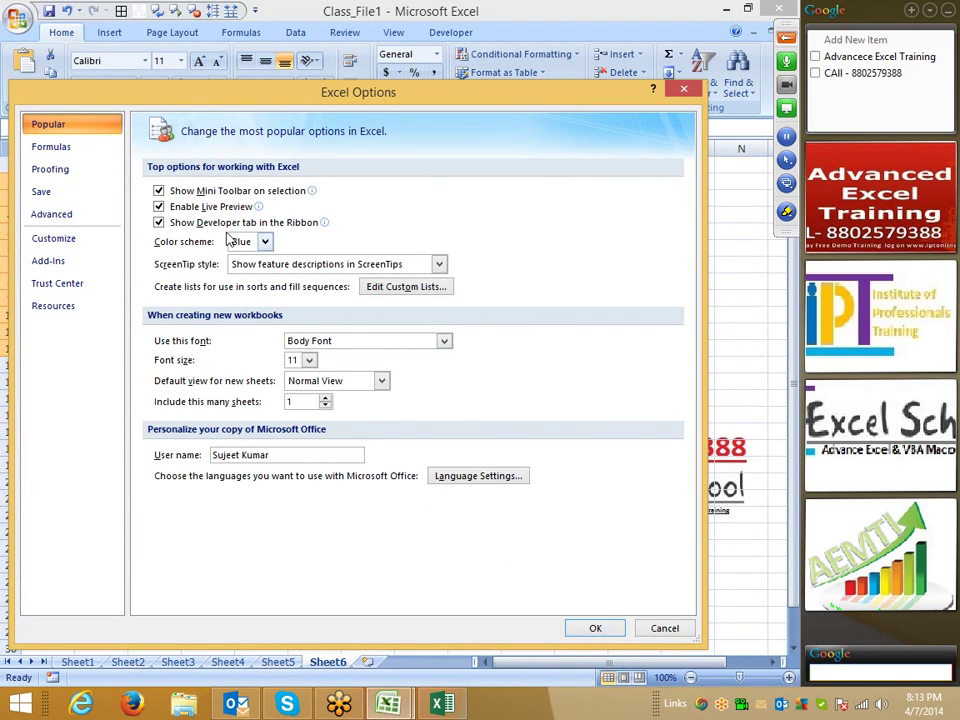
{"action": "left_click_drag", "start_coordinate": [364, 92], "coordinate": [371, 64]}
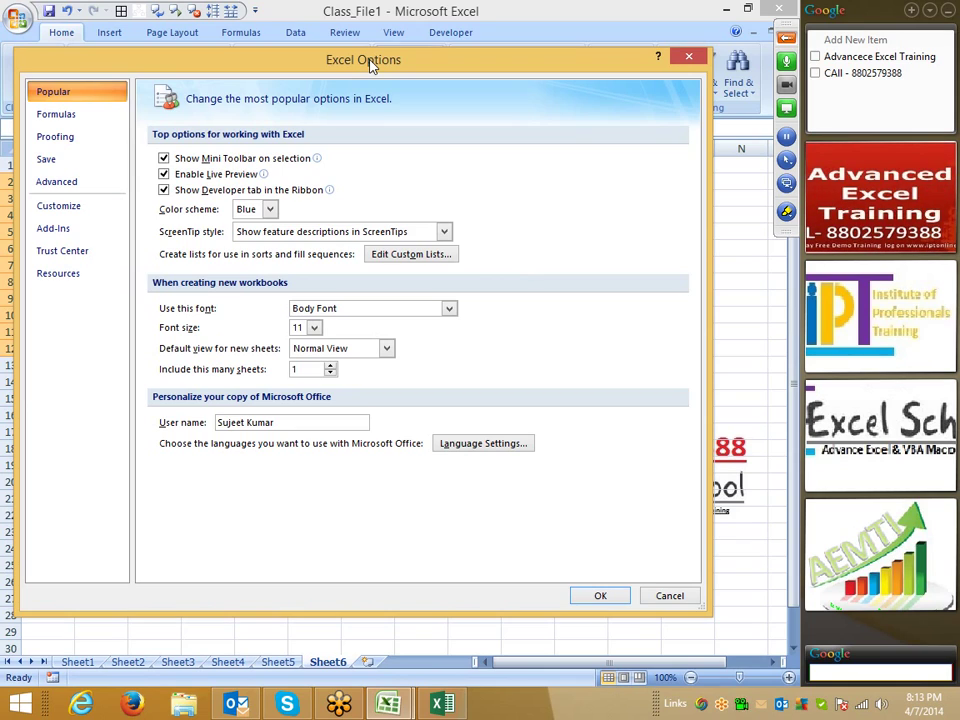
{"action": "left_click", "coordinate": [251, 210]}
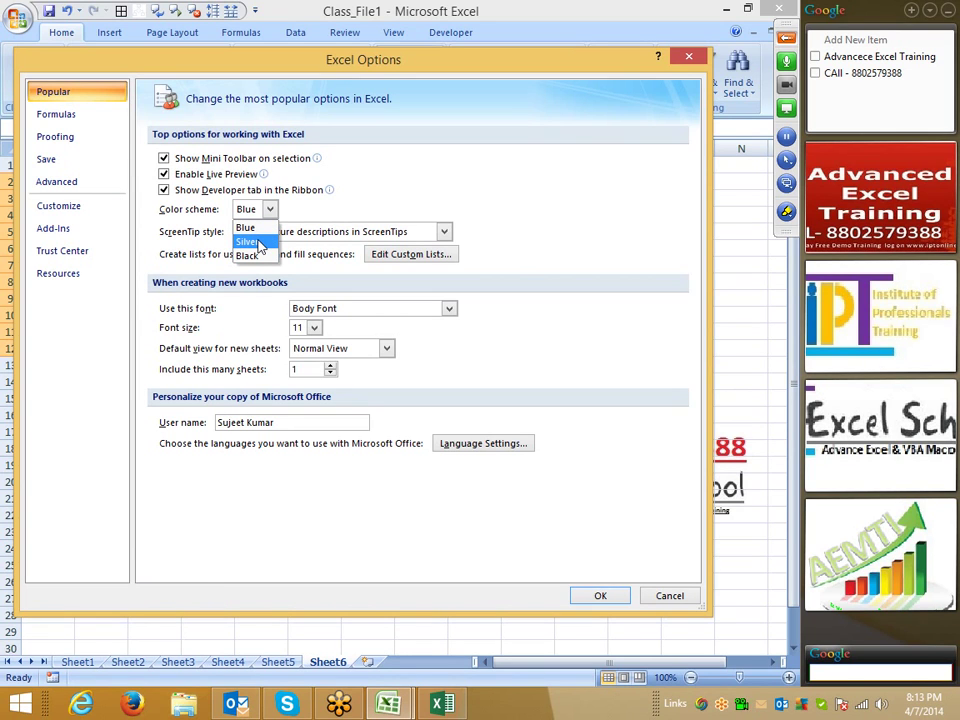
{"action": "left_click", "coordinate": [246, 228]}
{"action": "left_click", "coordinate": [686, 598]}
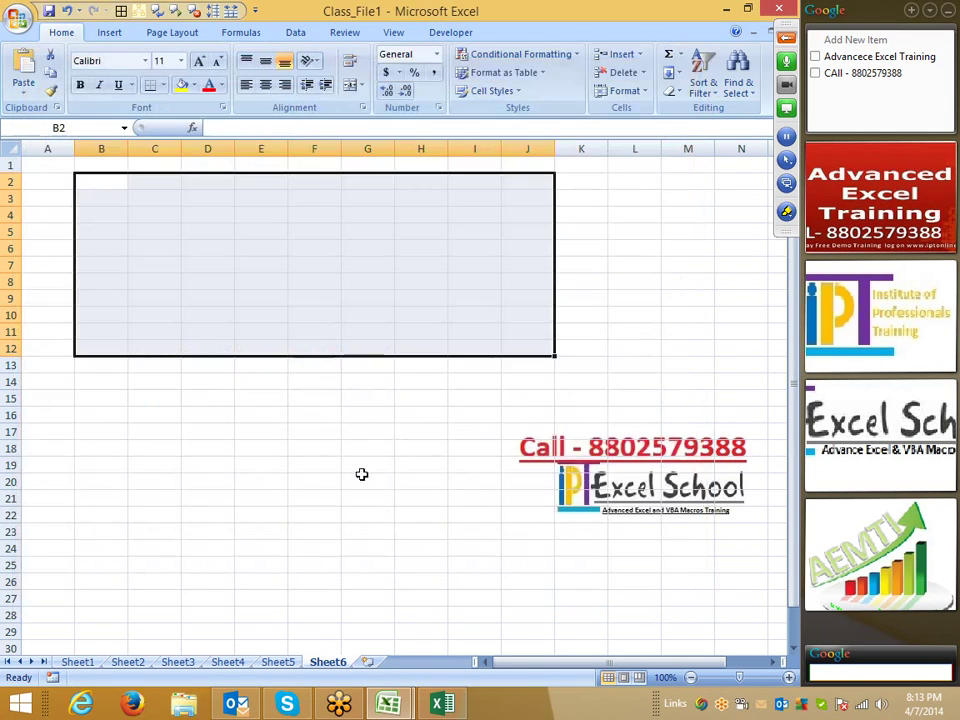
{"action": "left_click", "coordinate": [243, 427]}
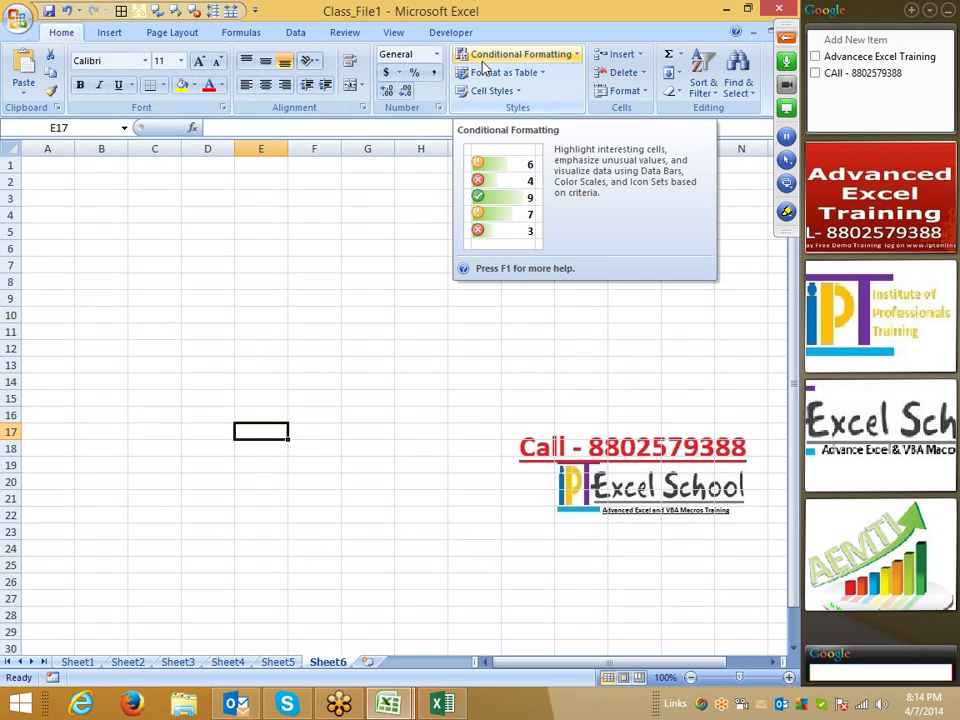
{"action": "left_click", "coordinate": [257, 333]}
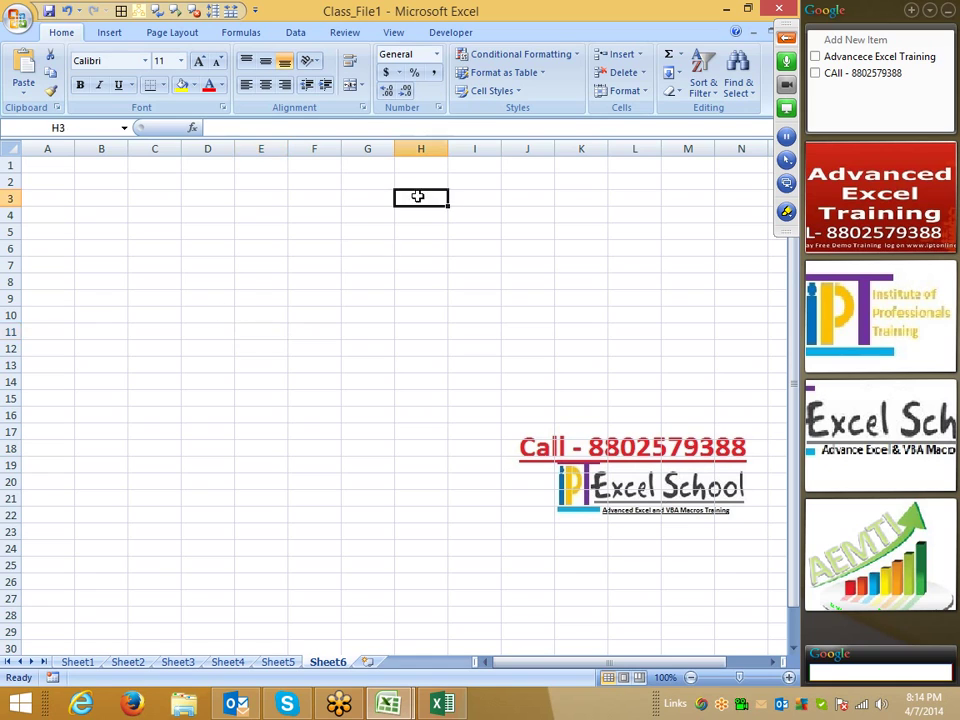
- Fill H3:K12 with yellow, select B5, and show the Office menu's recent documents
{"action": "left_click_drag", "start_coordinate": [418, 195], "coordinate": [590, 350]}
{"action": "left_click", "coordinate": [193, 86]}
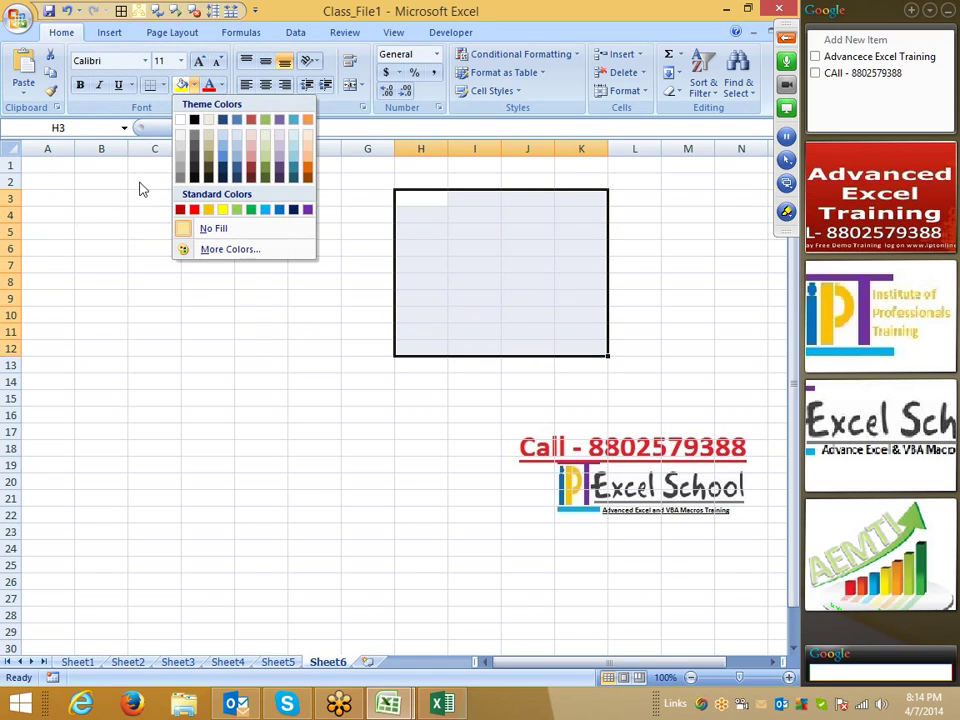
{"action": "left_click", "coordinate": [222, 209]}
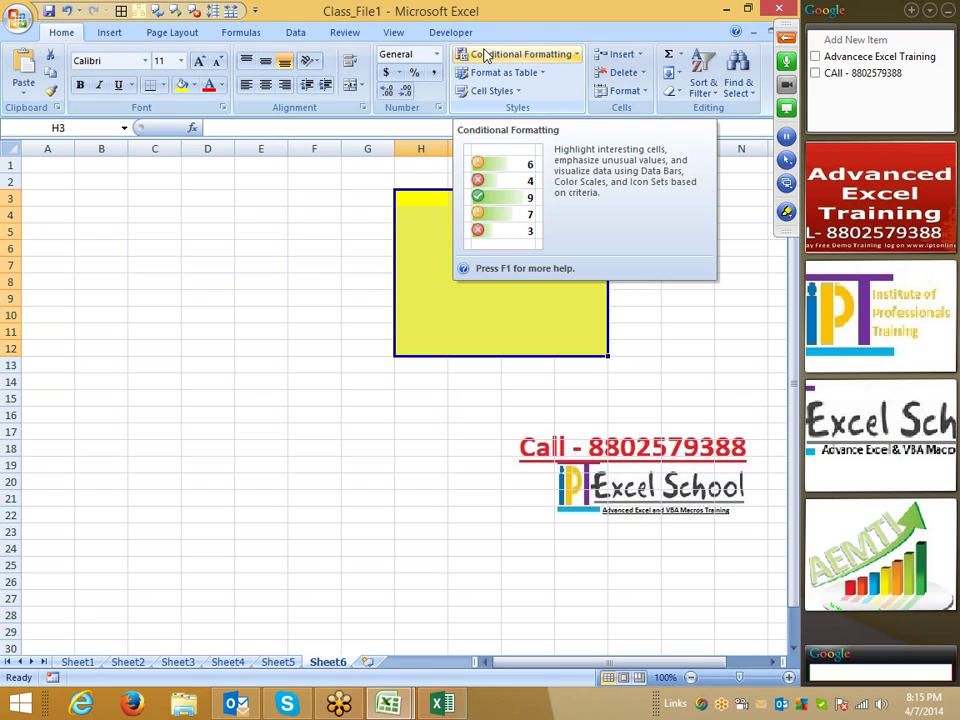
{"action": "left_click", "coordinate": [94, 240]}
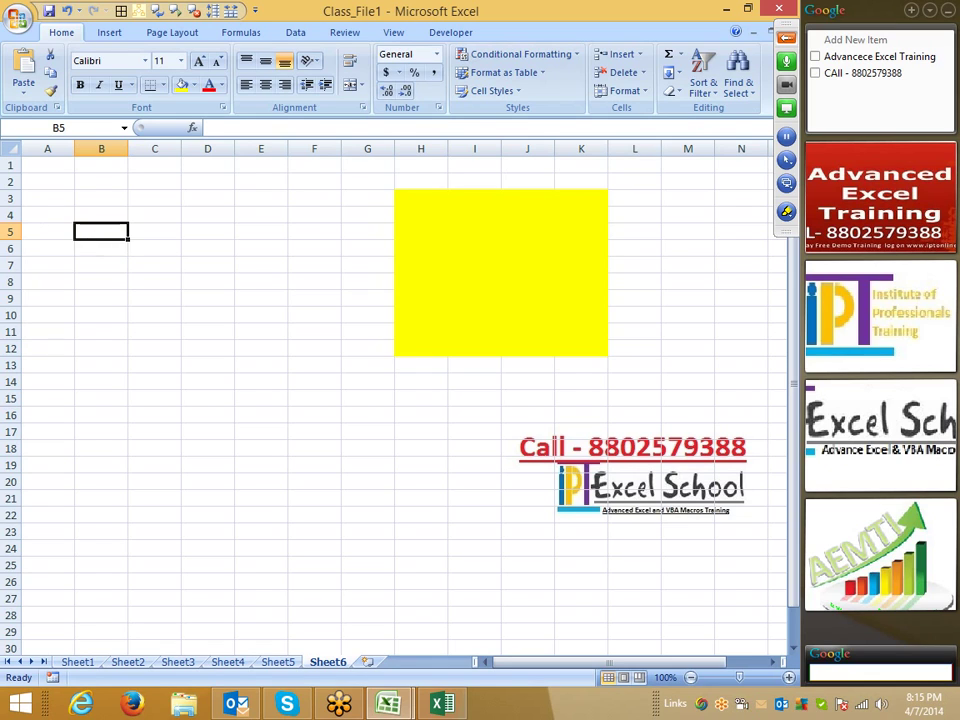
{"action": "left_click", "coordinate": [18, 18]}
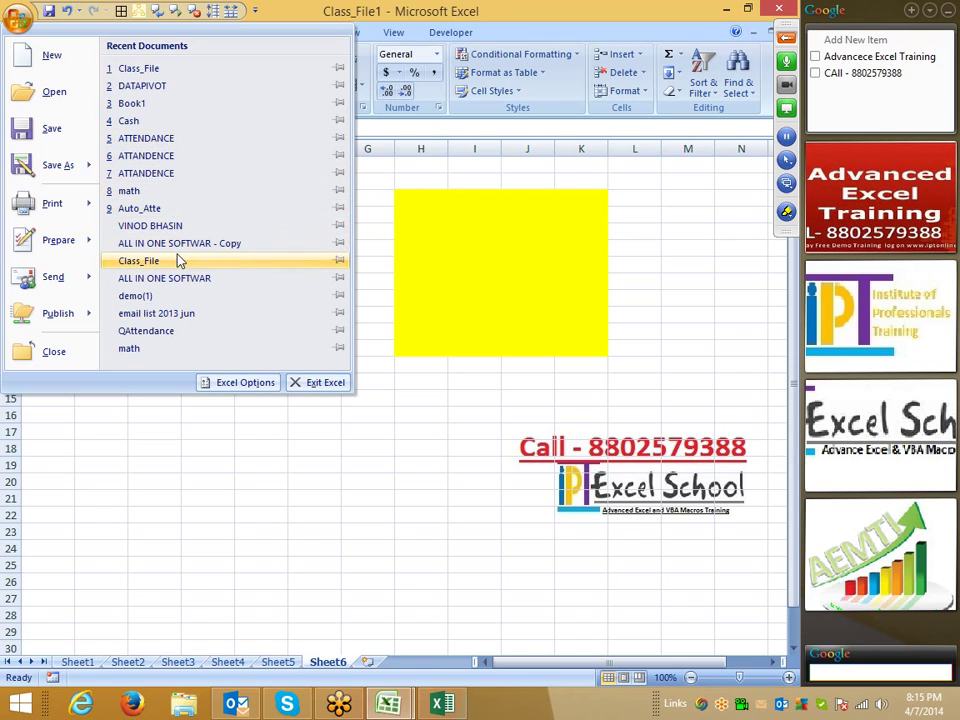
- Review the ScreenTip style choices, cancel Excel Options unchanged, and select cell A4
{"action": "left_click", "coordinate": [245, 383]}
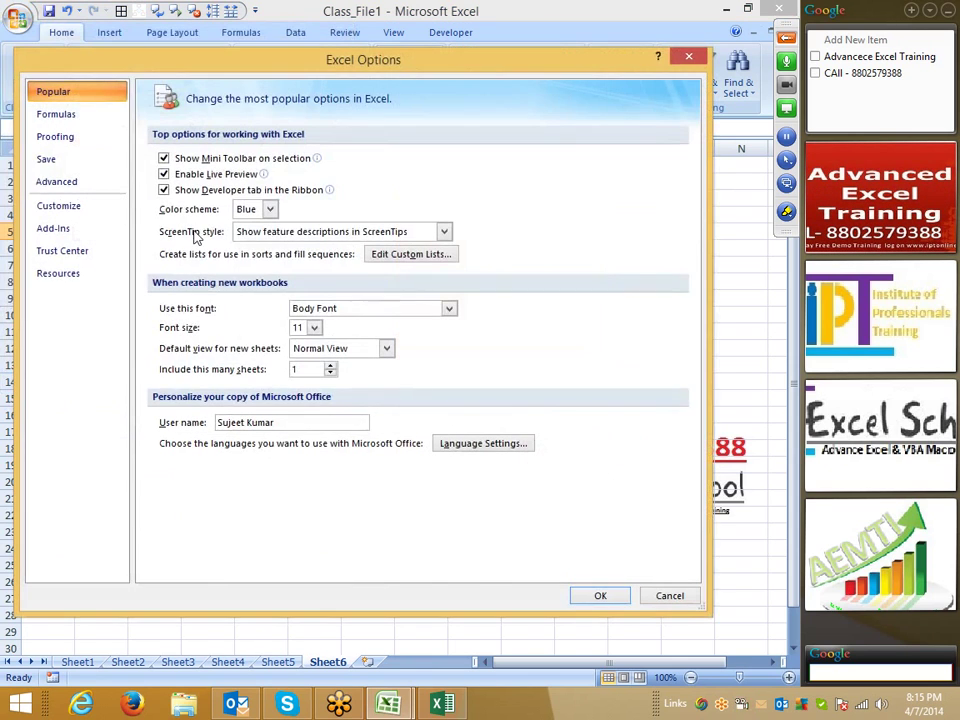
{"action": "left_click", "coordinate": [265, 236]}
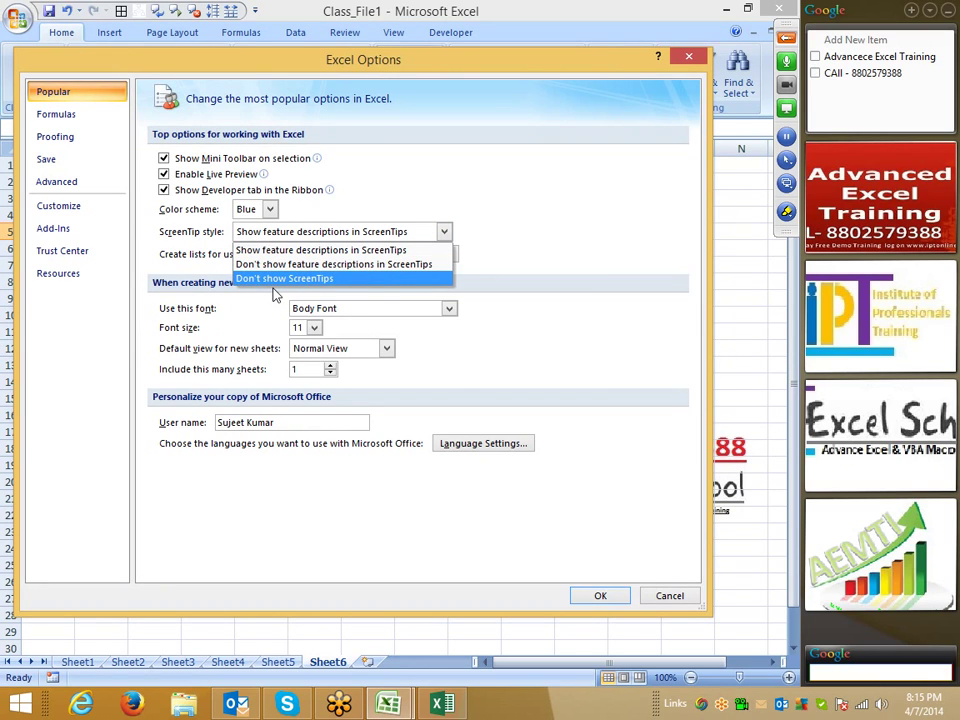
{"action": "left_click", "coordinate": [549, 199]}
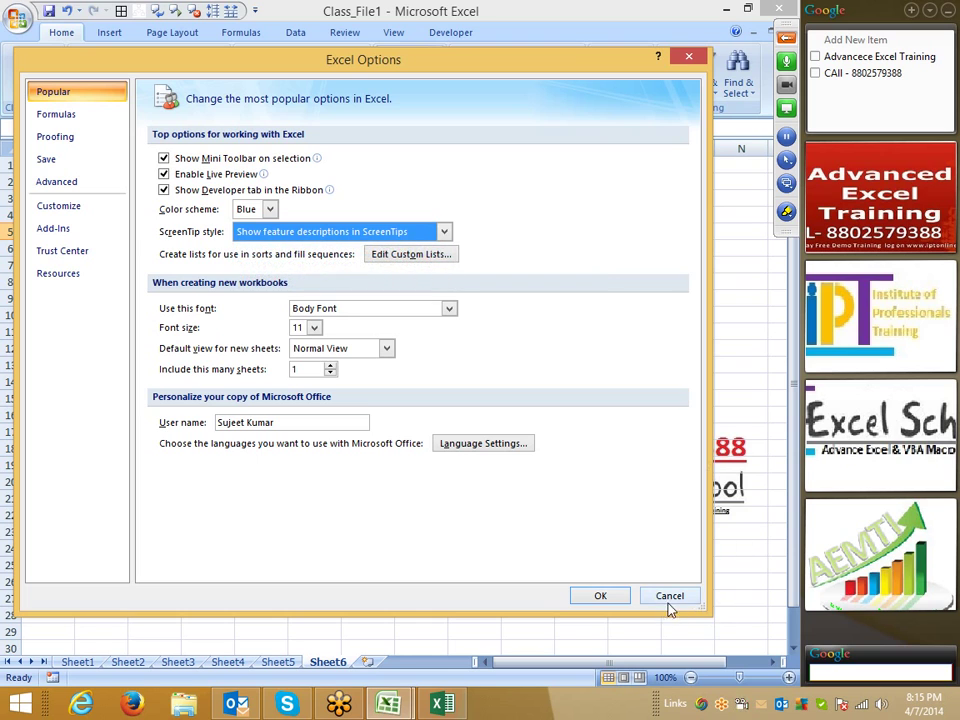
{"action": "left_click", "coordinate": [668, 598]}
{"action": "left_click", "coordinate": [103, 264]}
{"action": "left_click", "coordinate": [60, 217]}
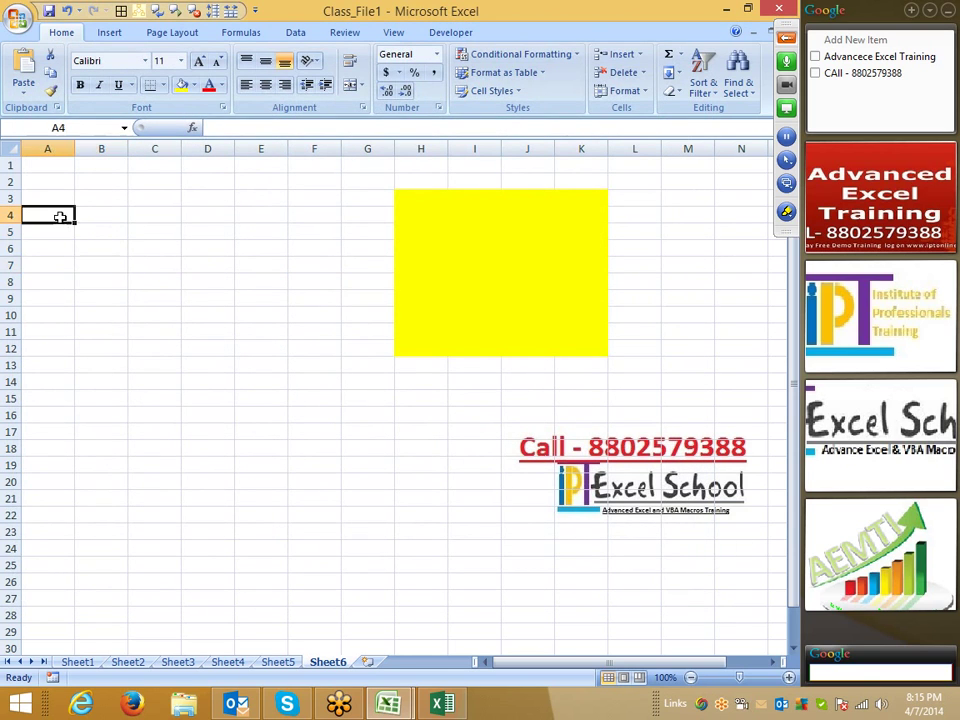
- Enter Jan in A1 and fill the months down to A15
{"action": "key", "text": "ctrl+Home"}
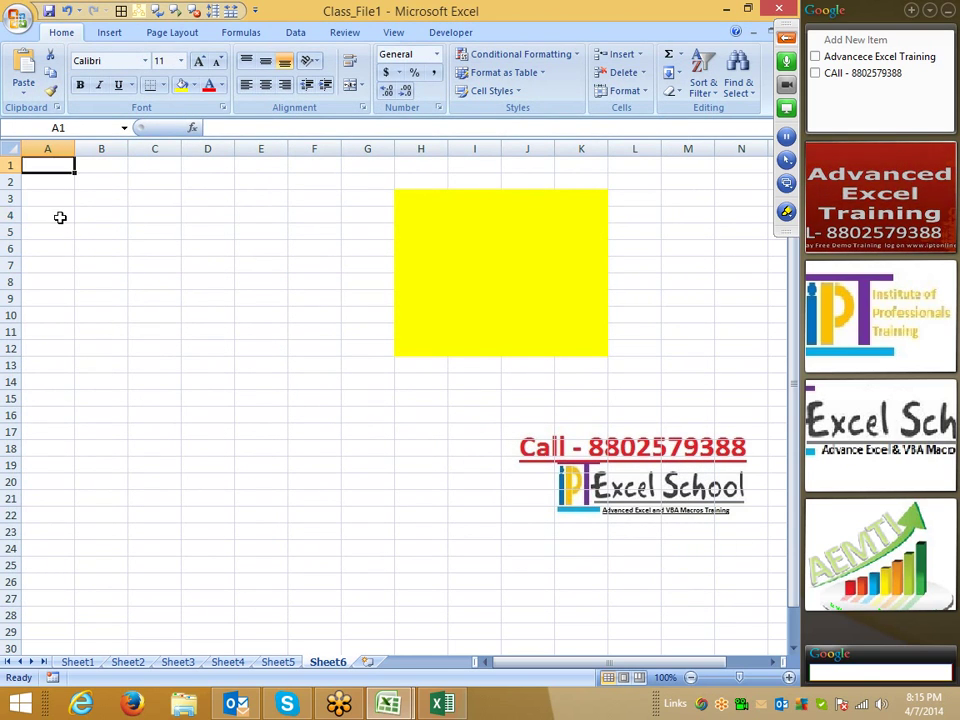
{"action": "type", "text": "Jan"}
{"action": "key", "text": "Return"}
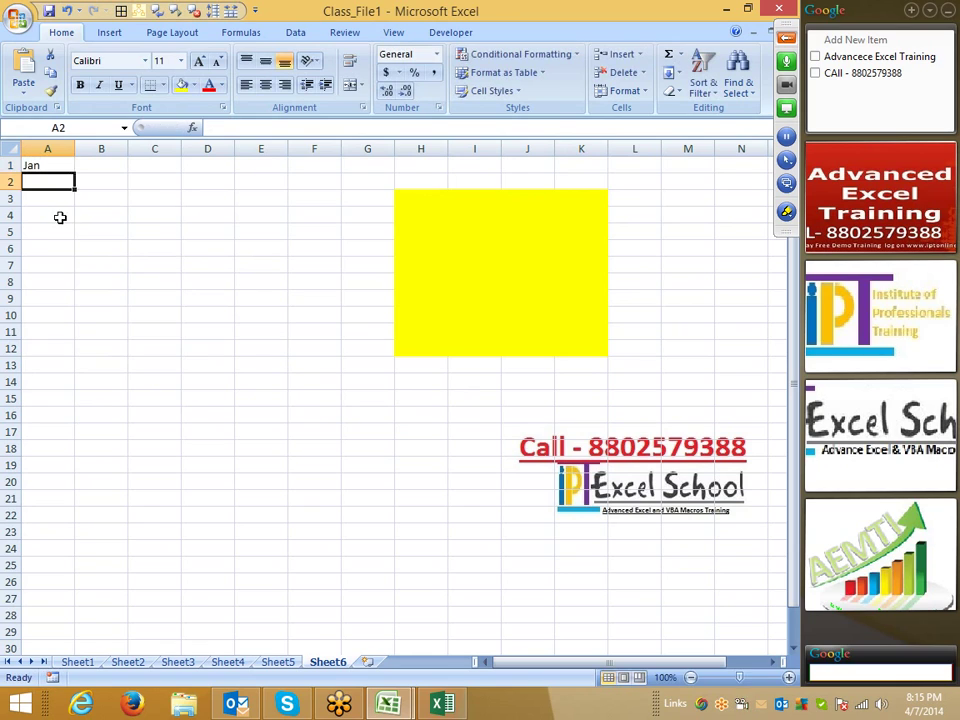
{"action": "left_click", "coordinate": [62, 164]}
{"action": "left_click_drag", "start_coordinate": [75, 172], "coordinate": [76, 396]}
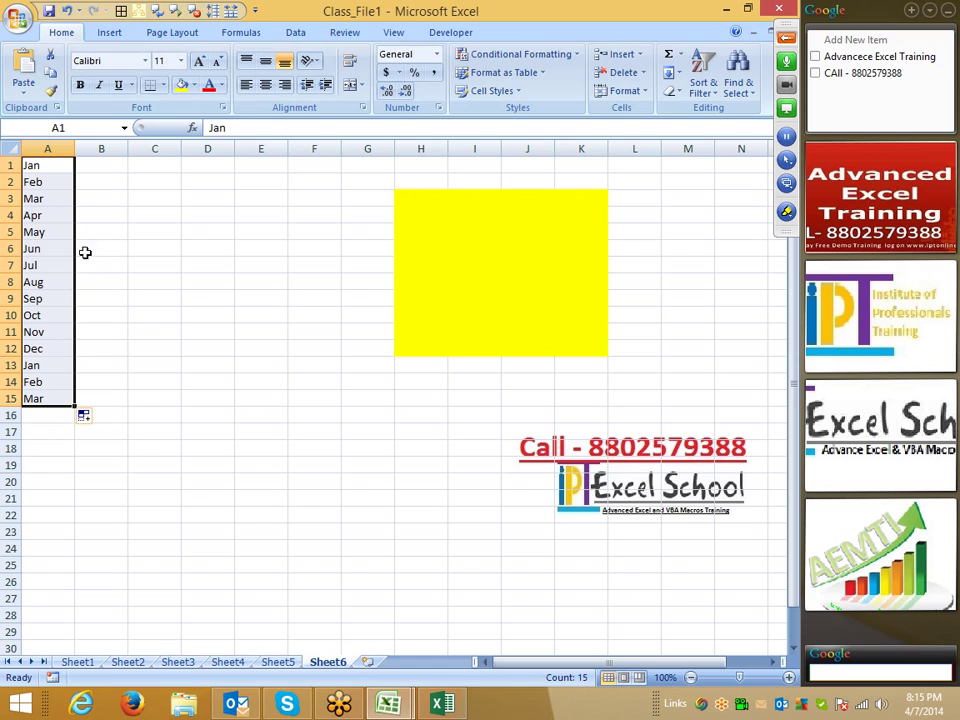
- Enter Sun in B1 and fill the weekdays down to B15
{"action": "left_click", "coordinate": [109, 164]}
{"action": "type", "text": "Sun"}
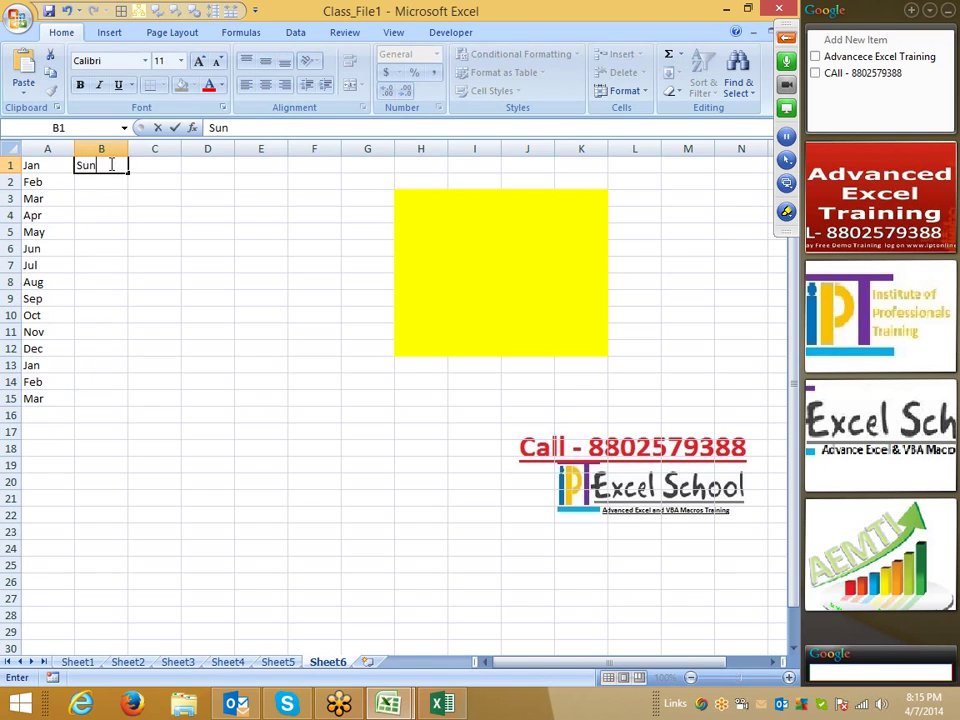
{"action": "key", "text": "Return"}
{"action": "left_click", "coordinate": [109, 164]}
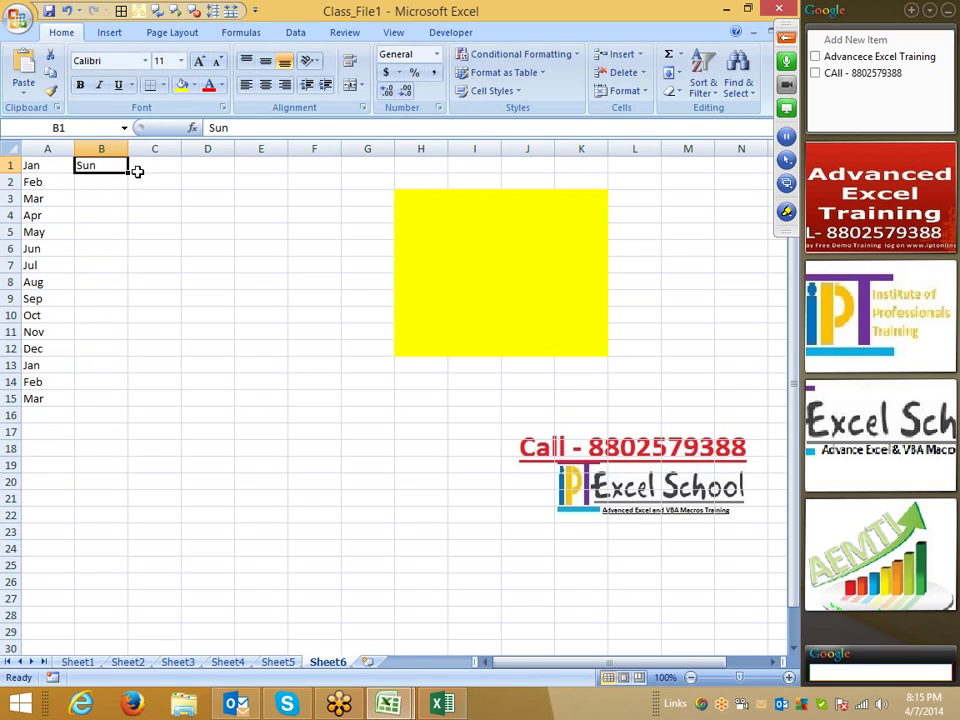
{"action": "left_click_drag", "start_coordinate": [131, 174], "coordinate": [134, 413]}
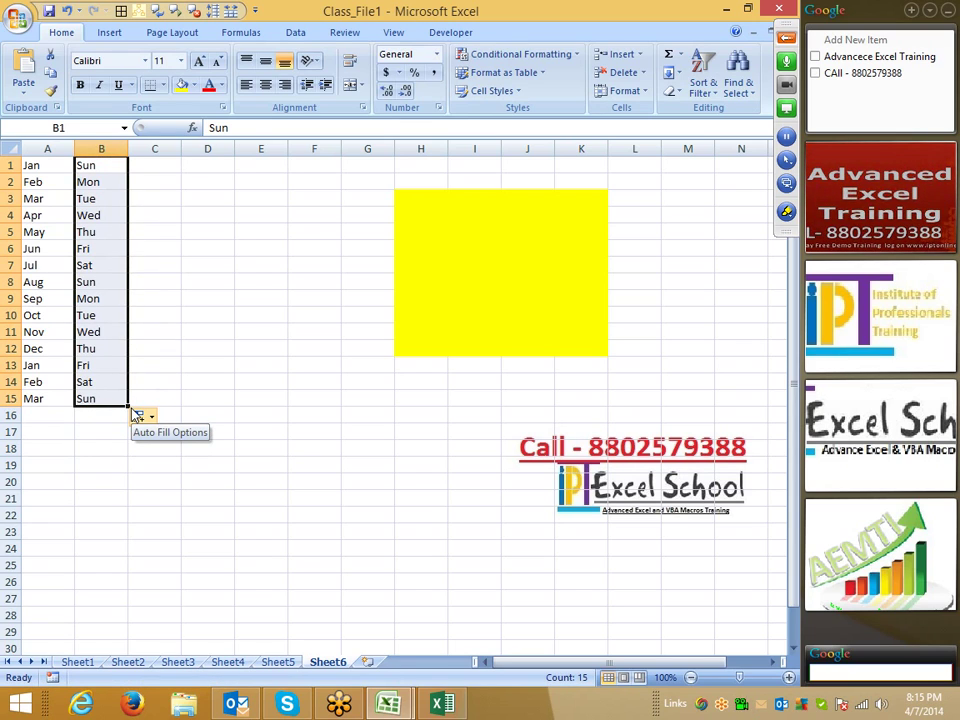
- Enter the first custom-list name in C1, undoing an accidental move to D3
{"action": "left_click", "coordinate": [157, 170]}
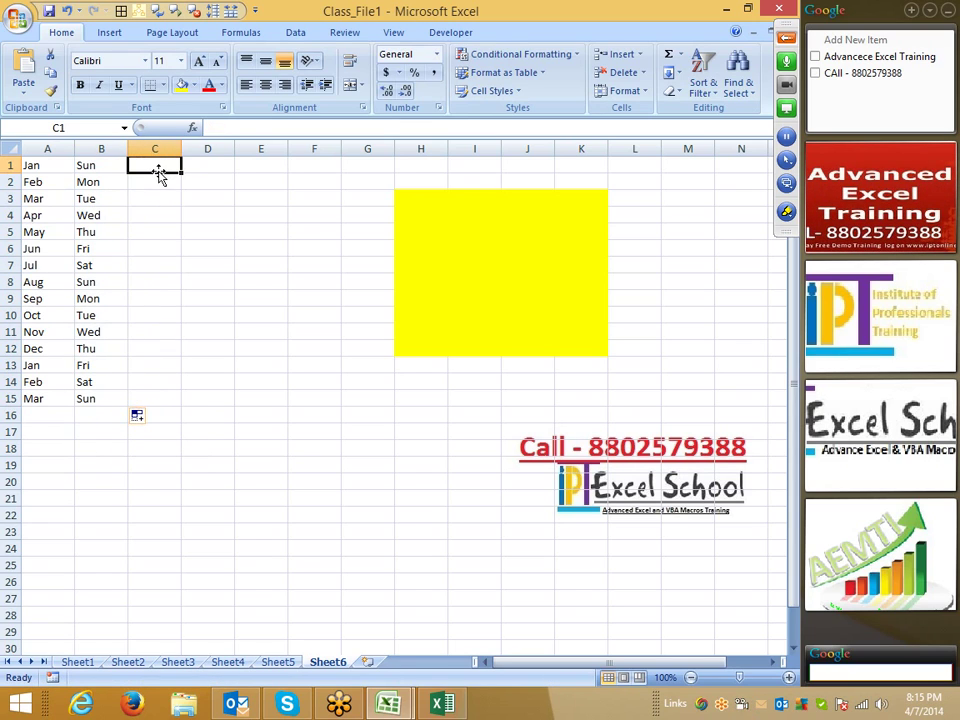
{"action": "type", "text": "Puee"}
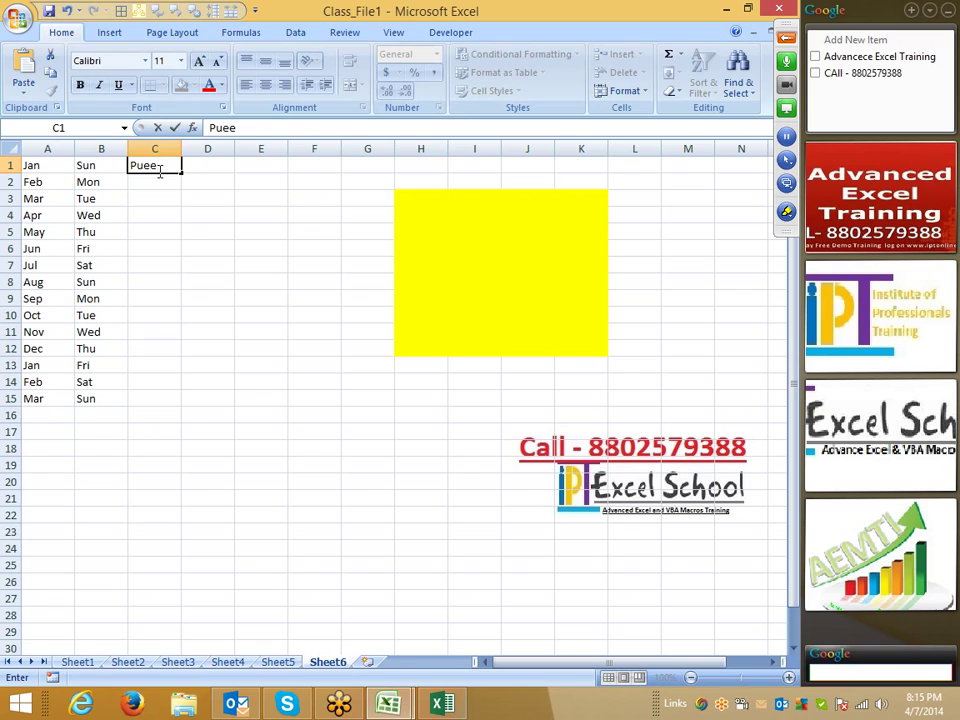
{"action": "key", "text": "BackSpace"}
{"action": "key", "text": "BackSpace"}
{"action": "type", "text": "neet"}
{"action": "key", "text": "Return"}
{"action": "left_click", "coordinate": [157, 163]}
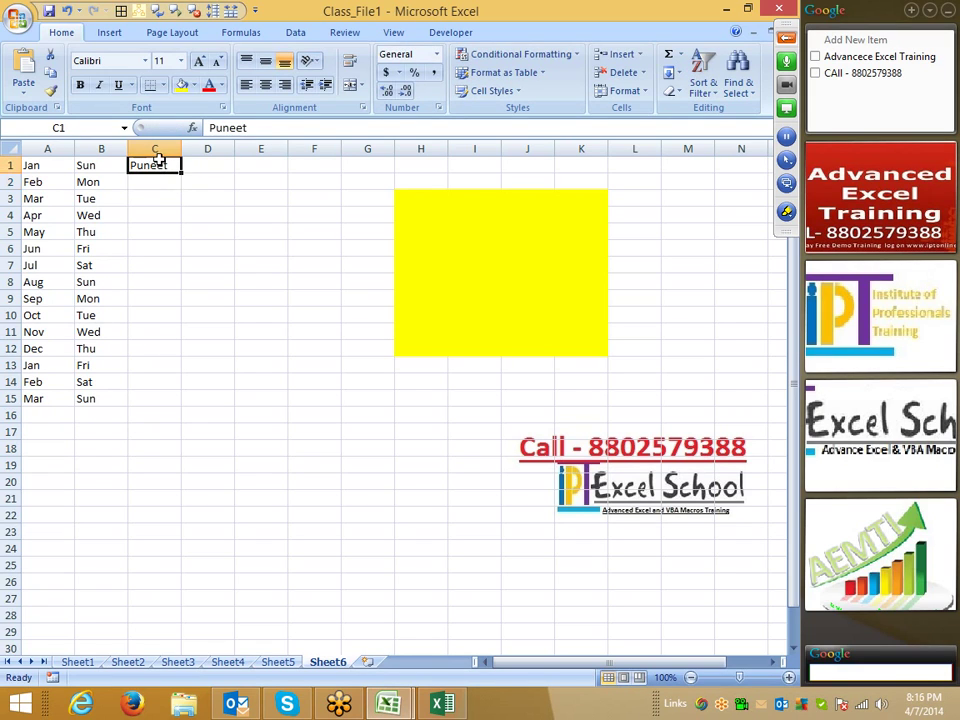
{"action": "left_click_drag", "start_coordinate": [185, 171], "coordinate": [180, 405]}
{"action": "key", "text": "ctrl+z"}
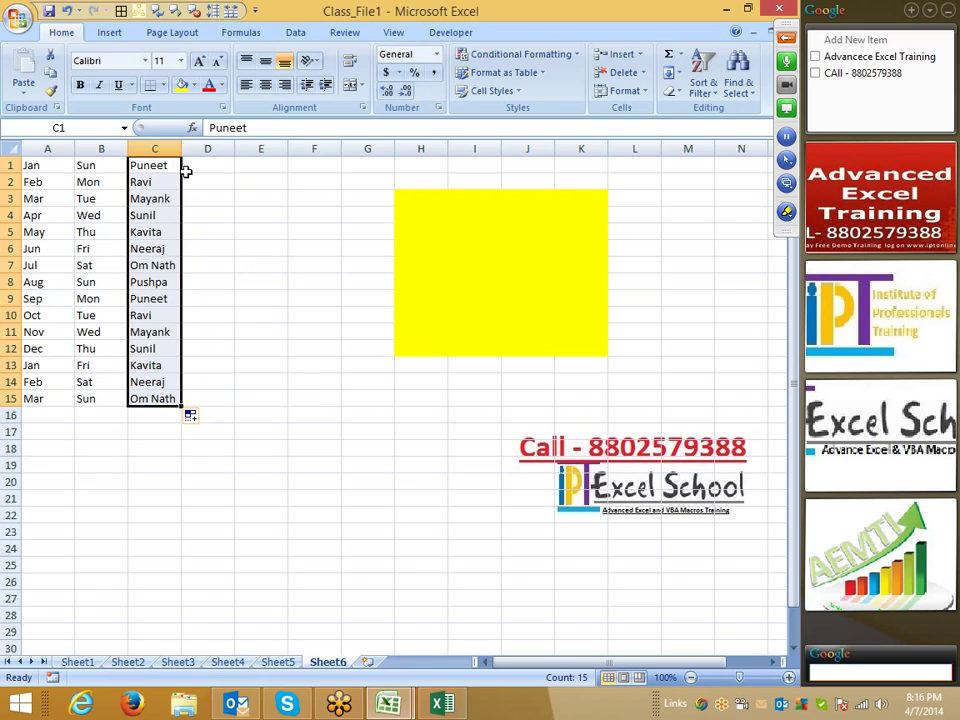
- Open the Custom Lists dialog from Excel Options and move it aside
{"action": "left_click", "coordinate": [17, 18]}
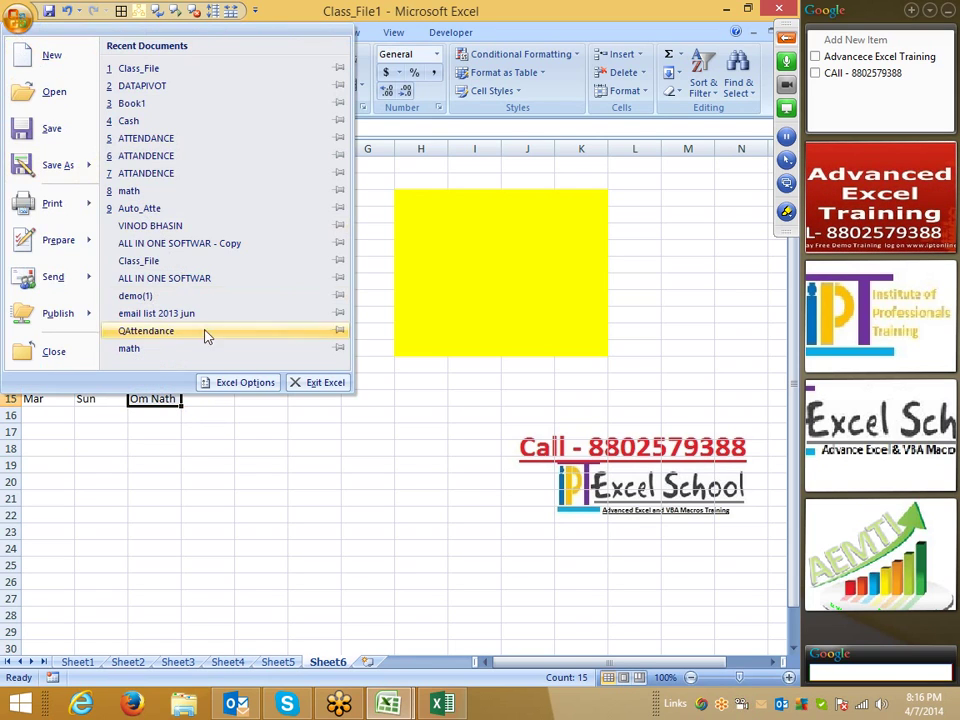
{"action": "left_click", "coordinate": [230, 386]}
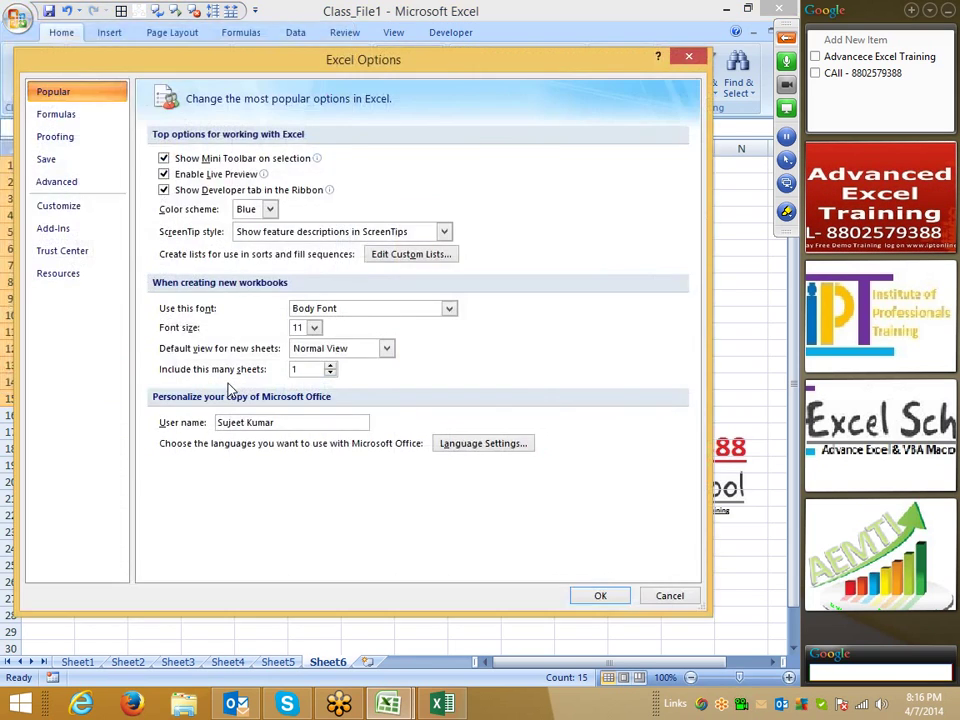
{"action": "left_click", "coordinate": [389, 256]}
{"action": "left_click_drag", "start_coordinate": [292, 136], "coordinate": [449, 118]}
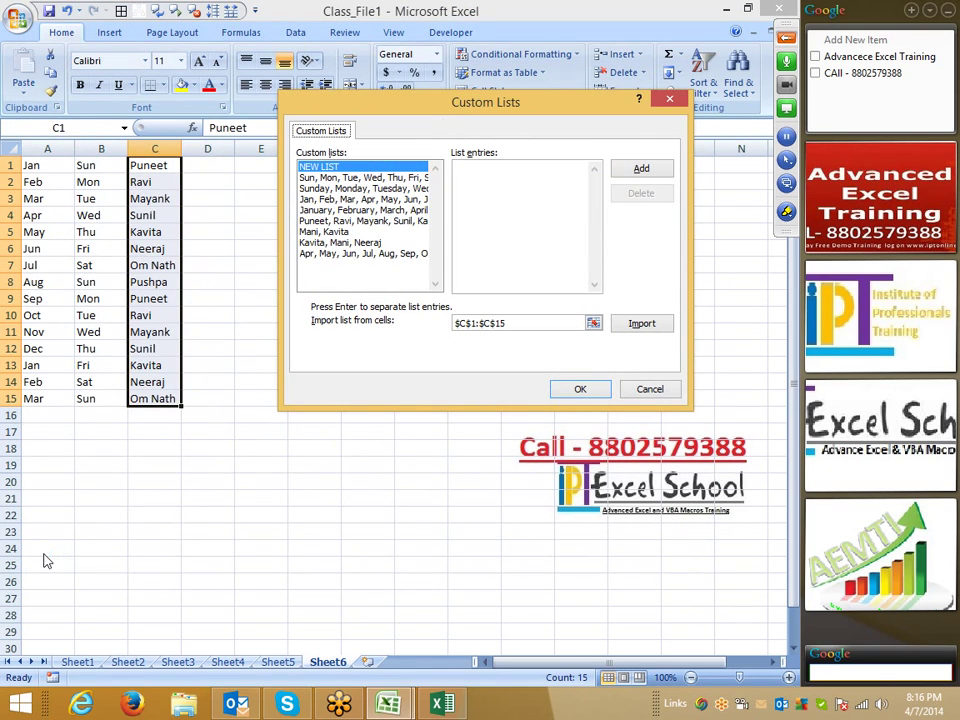
- Review each saved custom list, including the Apr–Mar months, ending on NEW LIST
{"action": "left_click", "coordinate": [459, 187]}
{"action": "left_click", "coordinate": [340, 220]}
{"action": "left_click", "coordinate": [320, 244]}
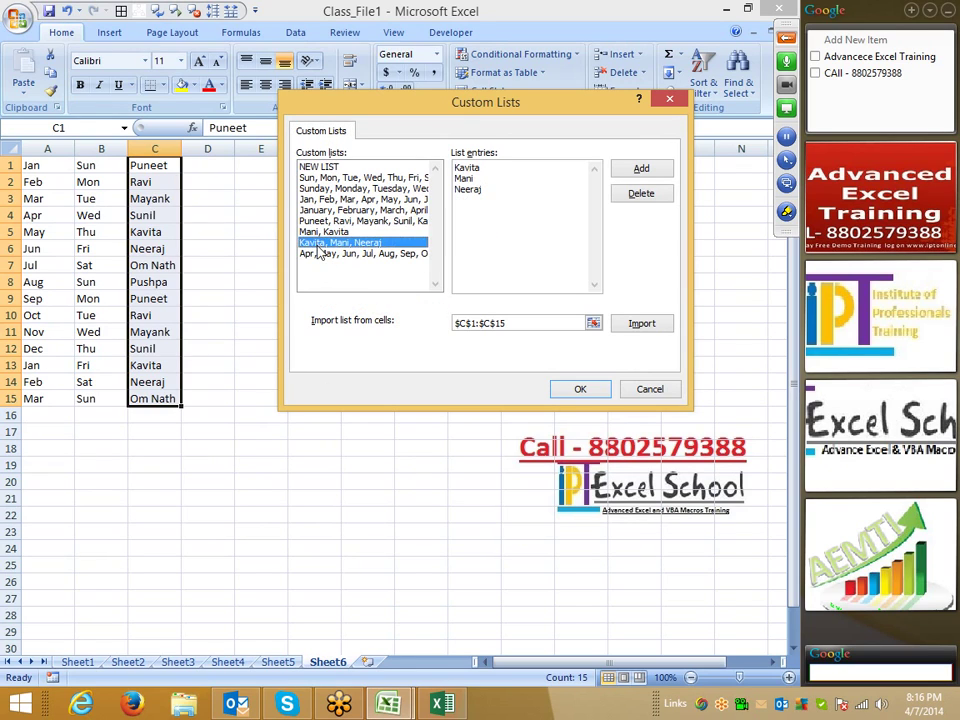
{"action": "left_click", "coordinate": [318, 254]}
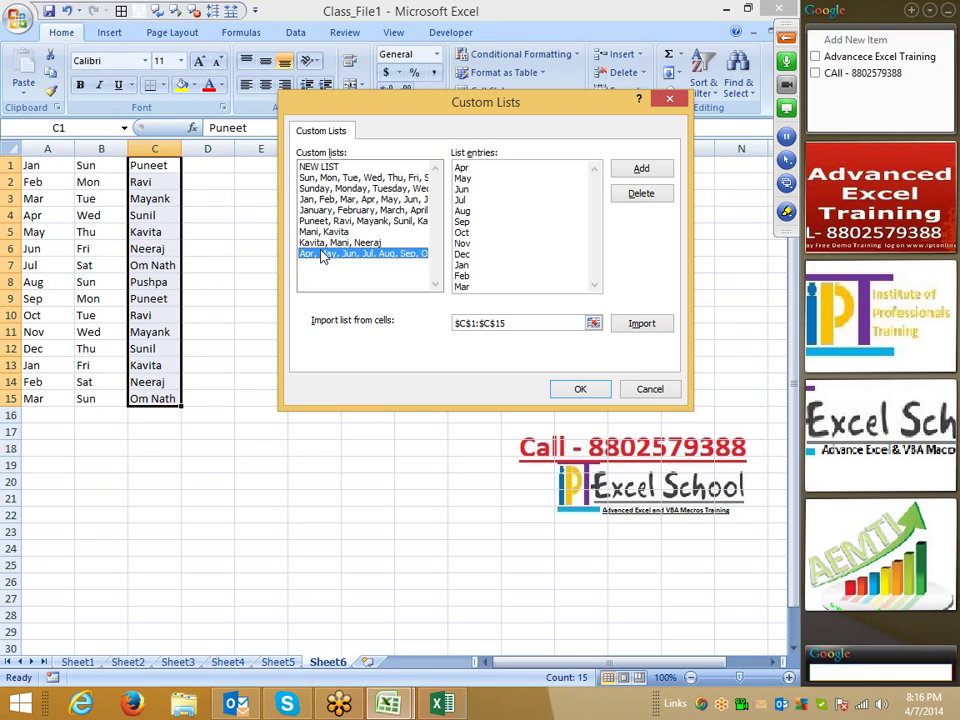
{"action": "left_click", "coordinate": [320, 166]}
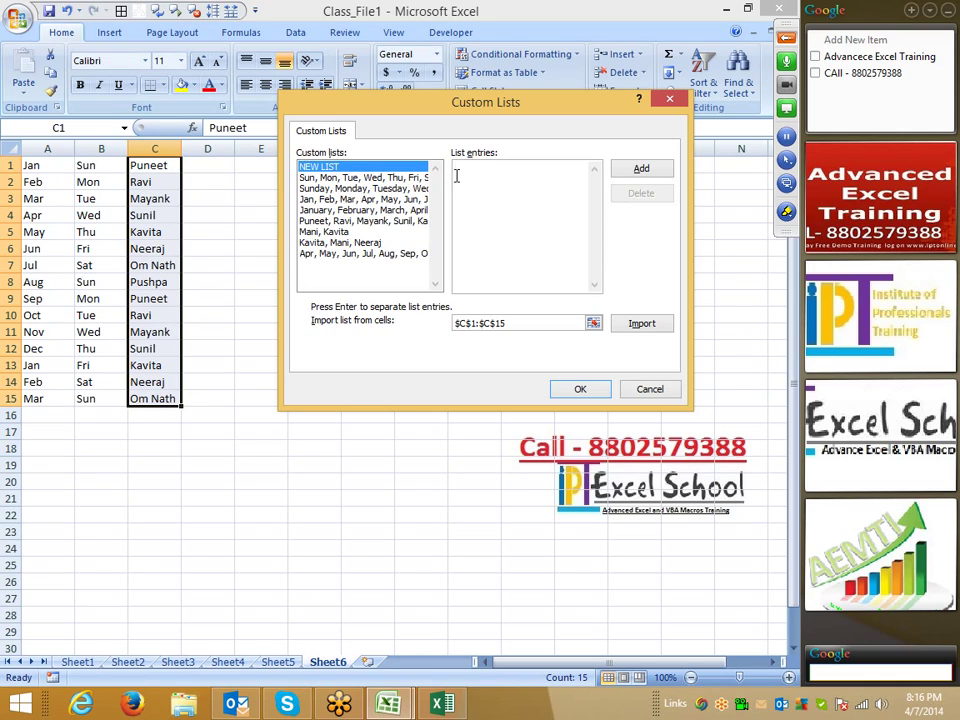
{"action": "left_click", "coordinate": [381, 254]}
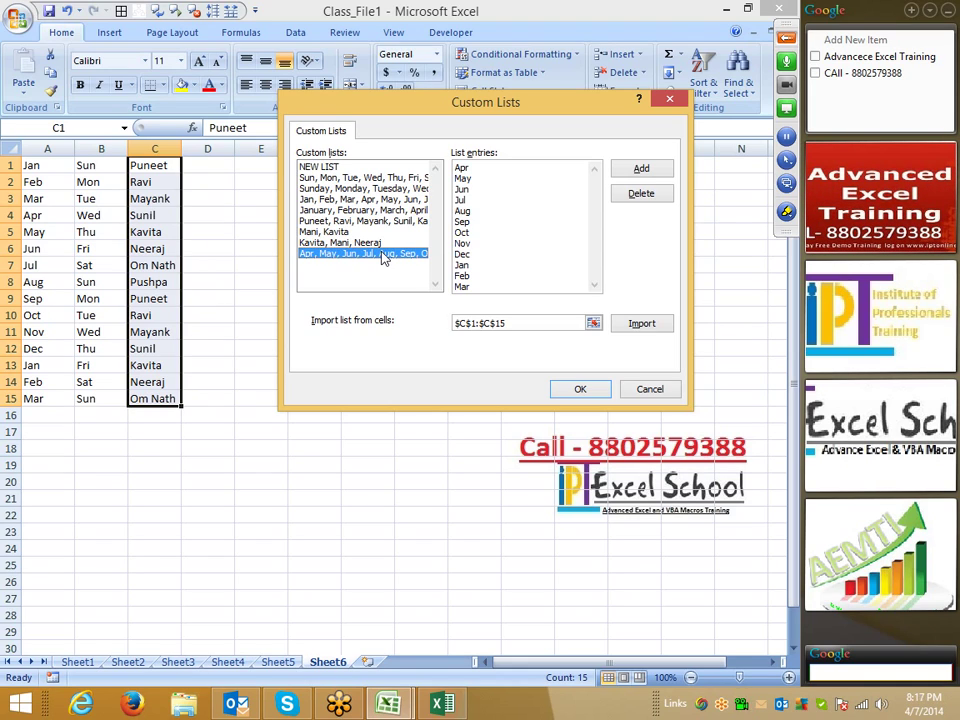
{"action": "left_click", "coordinate": [330, 167]}
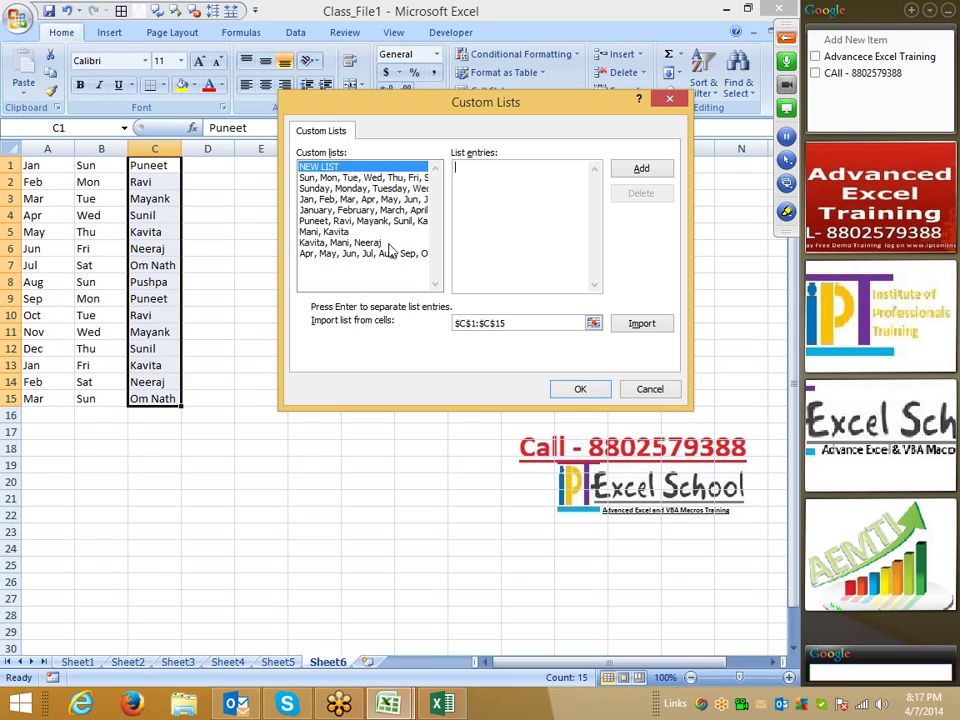
- Select the Import list from cells box, then dismiss Custom Lists with Esc
{"action": "left_click", "coordinate": [499, 324]}
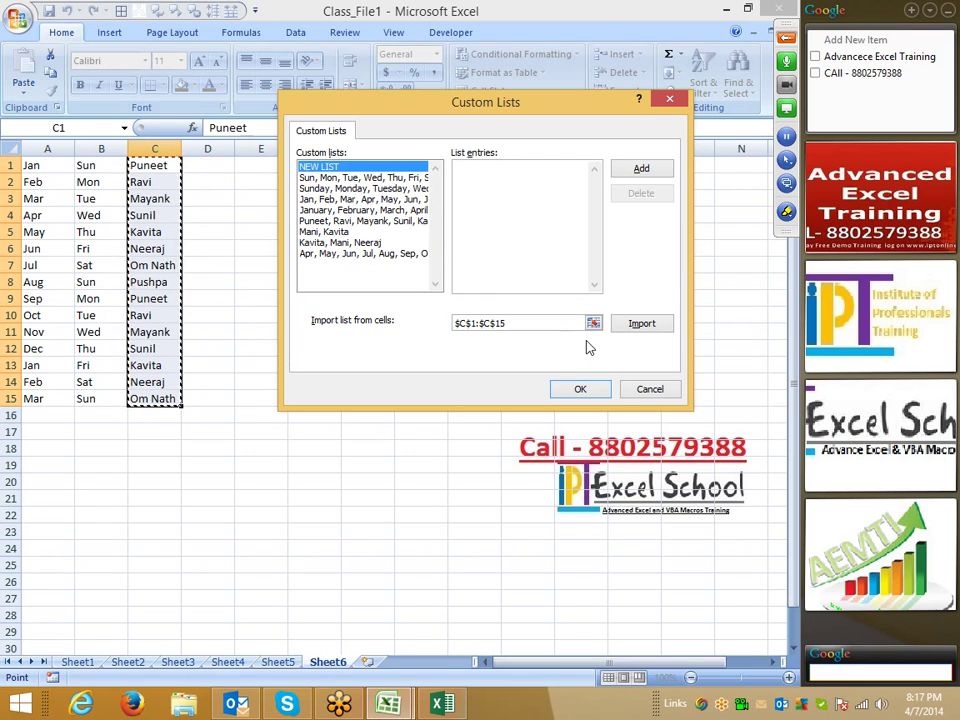
{"action": "key", "text": "Escape"}
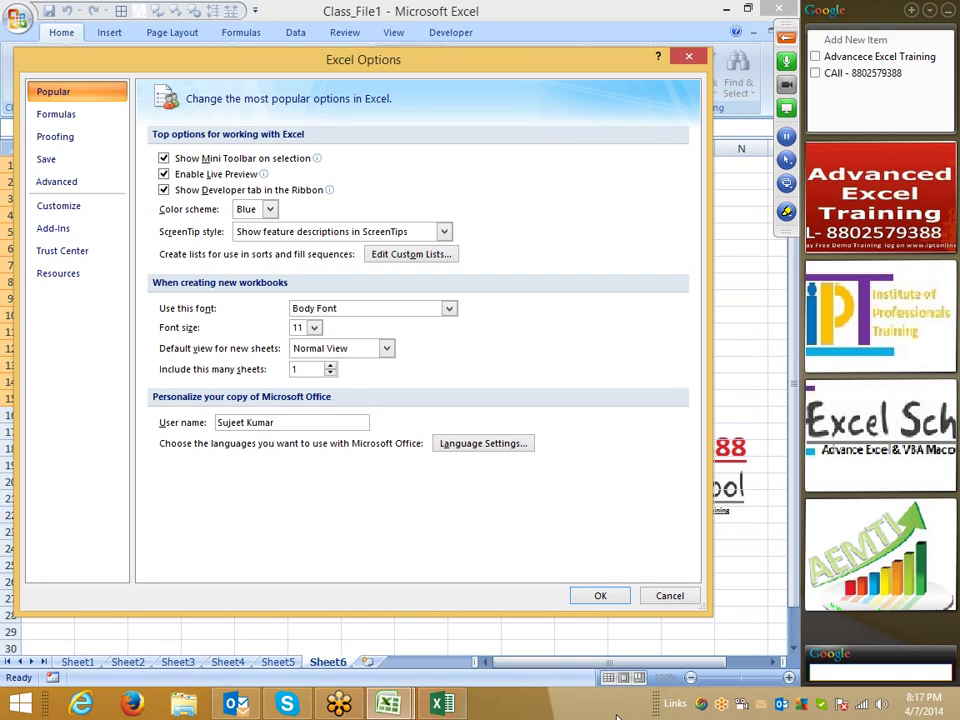
- Drag the Excel Options dialog down and back up to uncover the sheet behind it
{"action": "left_click_drag", "start_coordinate": [290, 80], "coordinate": [349, 384]}
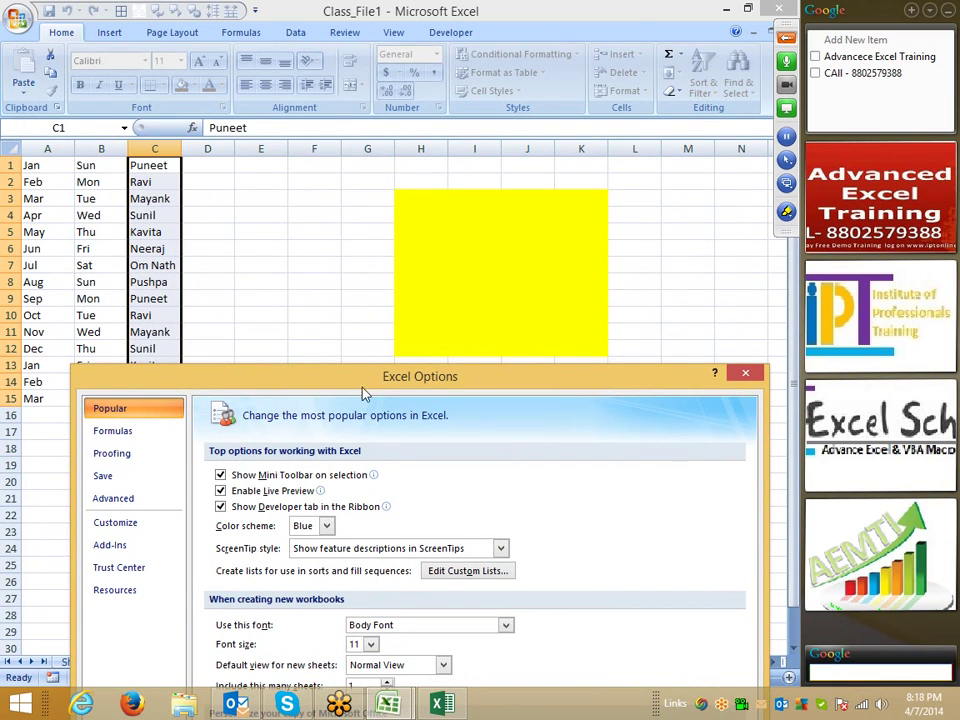
{"action": "left_click_drag", "start_coordinate": [375, 368], "coordinate": [304, 80]}
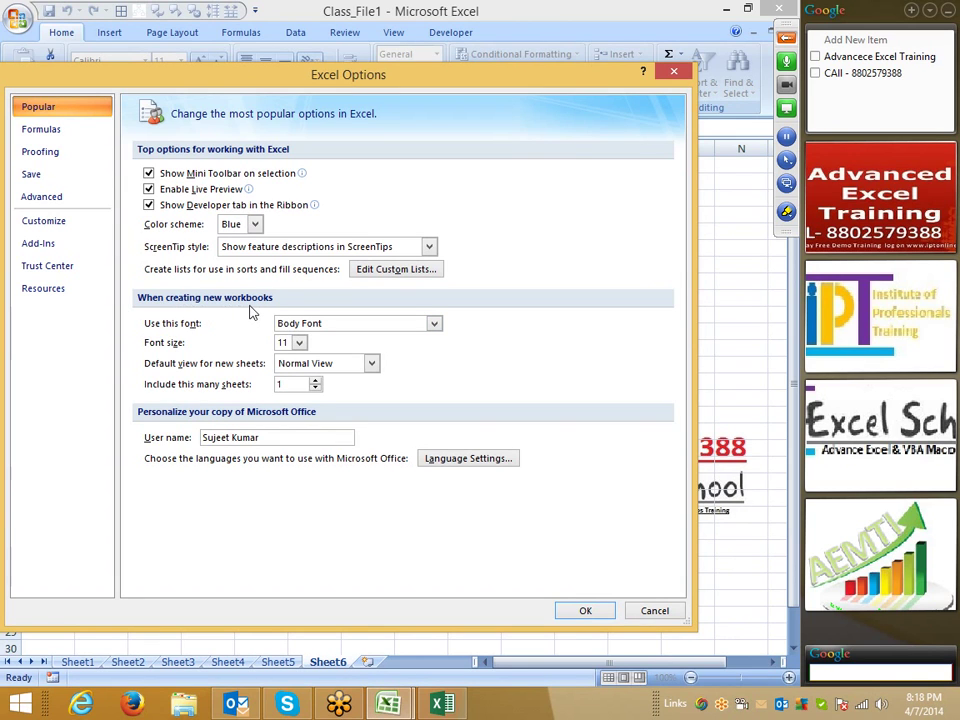
{"action": "left_click_drag", "start_coordinate": [332, 86], "coordinate": [285, 548]}
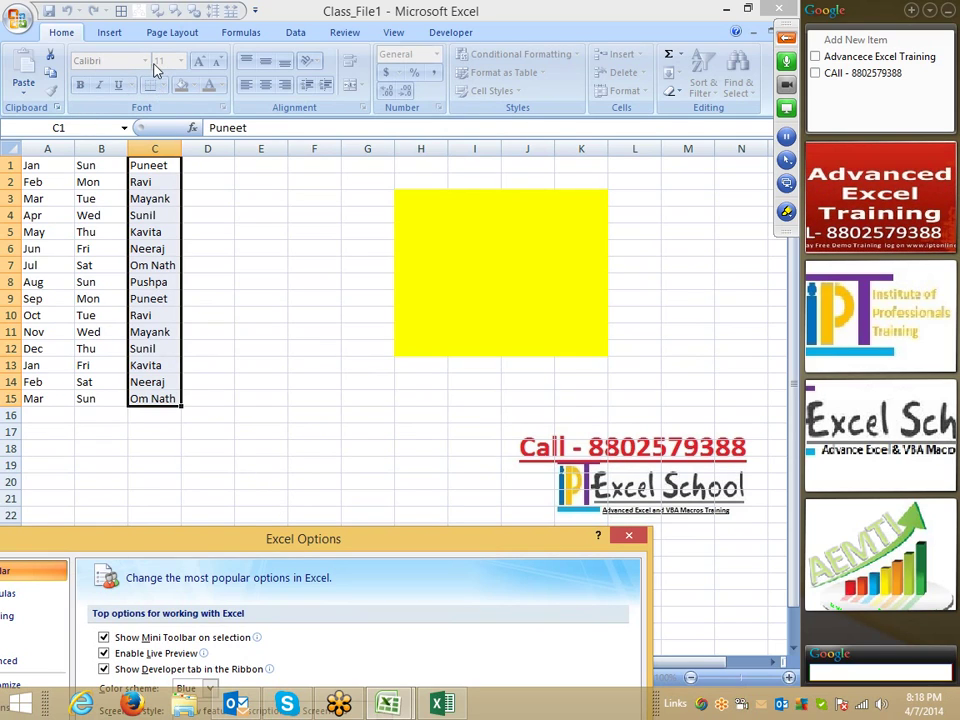
{"action": "left_click_drag", "start_coordinate": [365, 555], "coordinate": [456, 52]}
- Review new-workbook defaults (sheet count, font, size, view, user name), close Options, and show the desktop
{"action": "left_click", "coordinate": [340, 344]}
{"action": "left_click_drag", "start_coordinate": [340, 344], "coordinate": [288, 347]}
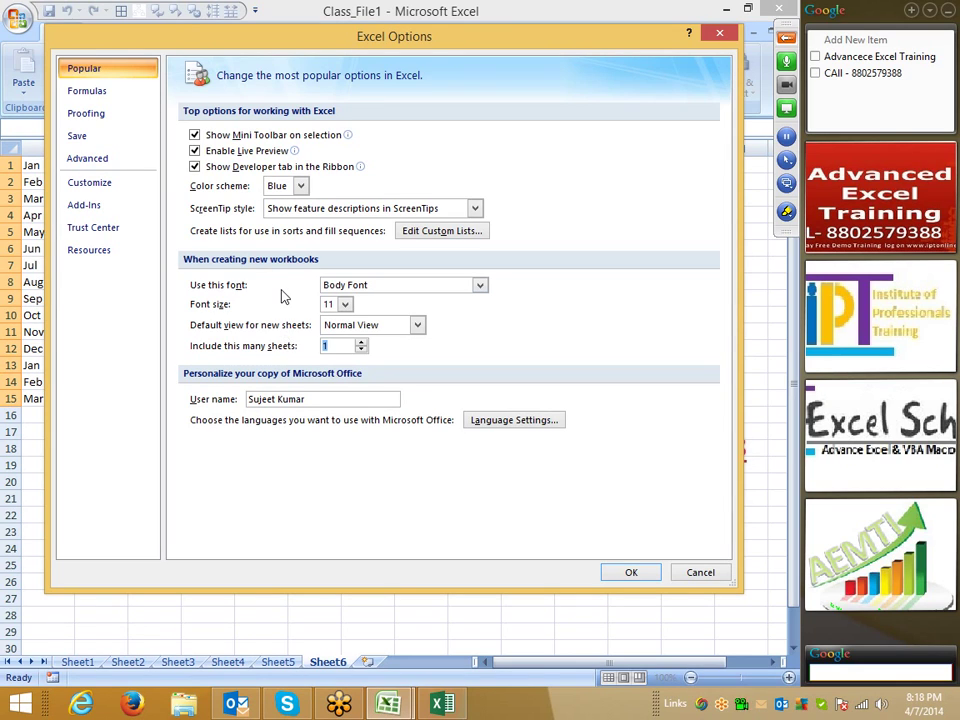
{"action": "left_click", "coordinate": [481, 287]}
{"action": "left_click", "coordinate": [536, 309]}
{"action": "left_click", "coordinate": [332, 304]}
{"action": "left_click", "coordinate": [417, 325]}
{"action": "left_click", "coordinate": [528, 331]}
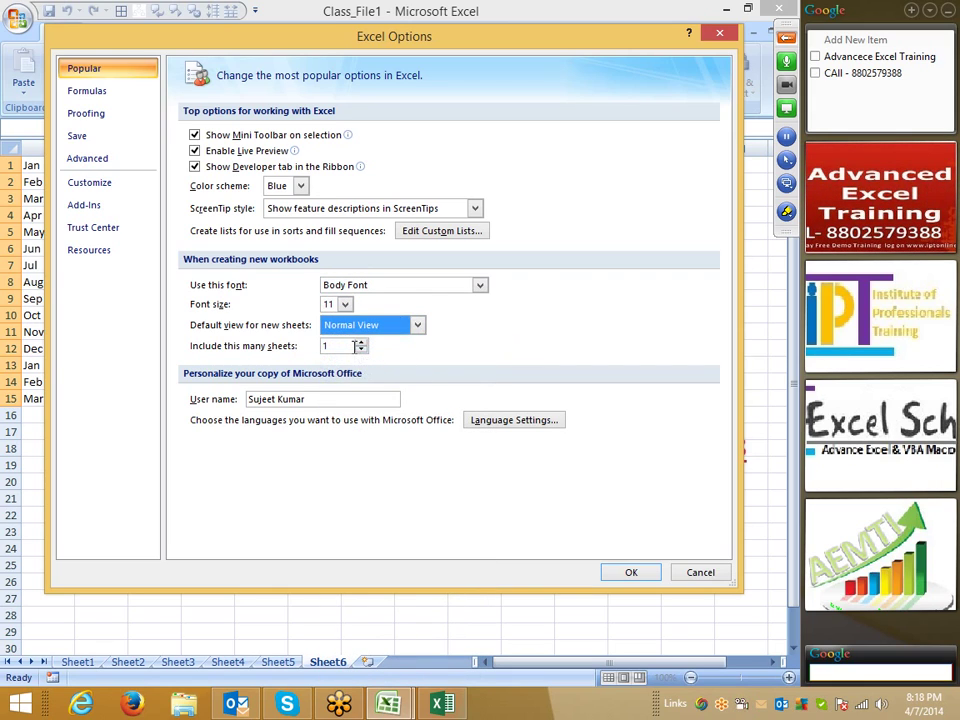
{"action": "left_click_drag", "start_coordinate": [352, 346], "coordinate": [304, 345]}
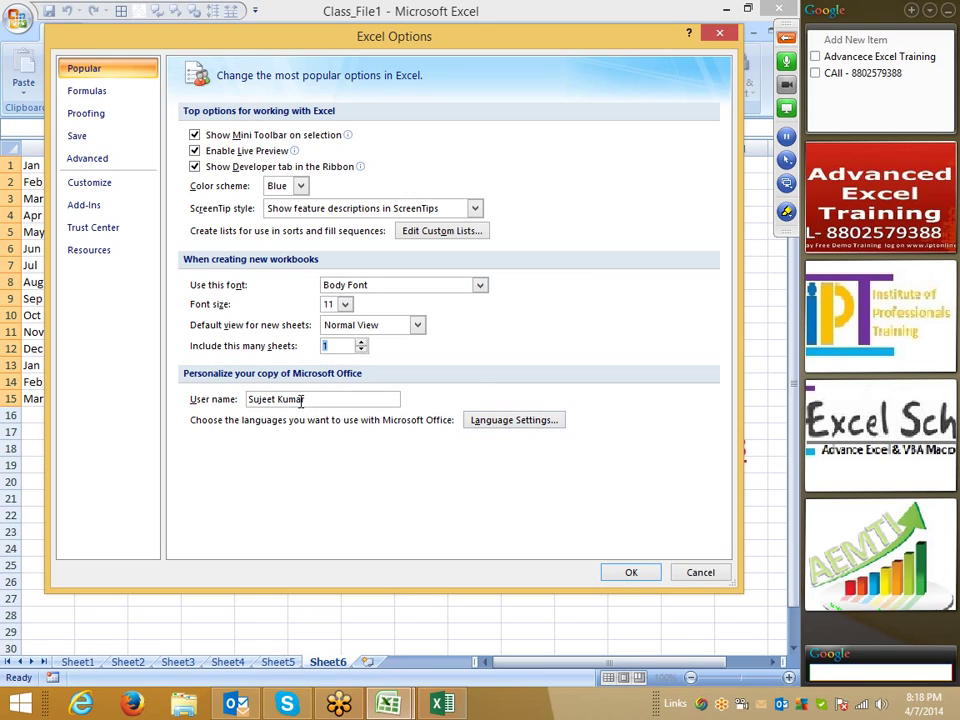
{"action": "left_click_drag", "start_coordinate": [310, 399], "coordinate": [205, 407]}
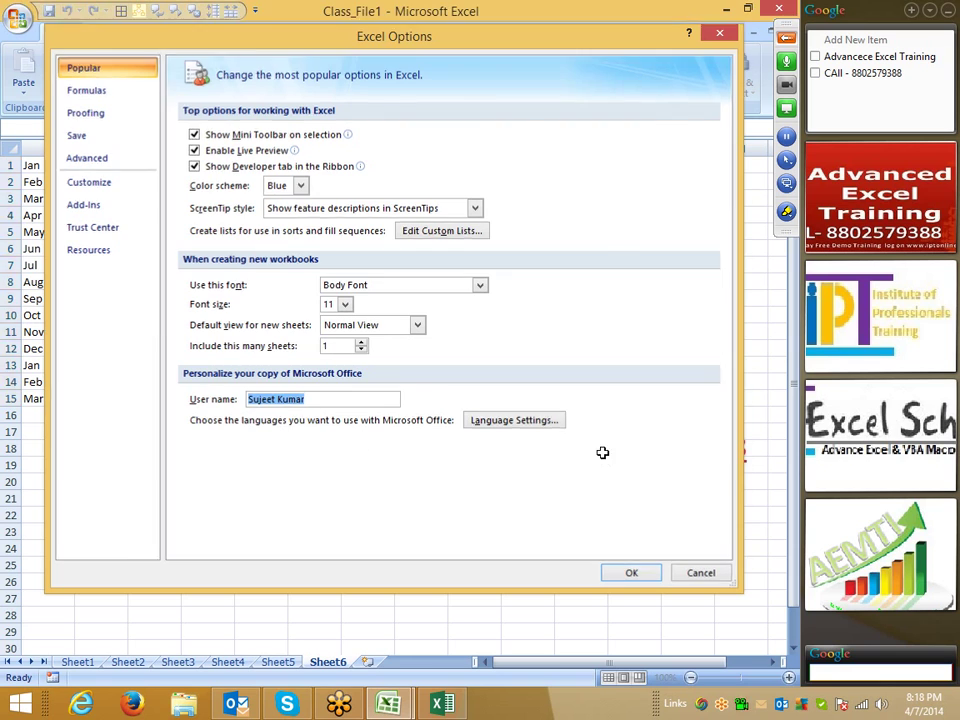
{"action": "left_click", "coordinate": [719, 34]}
{"action": "key", "text": "super+d"}
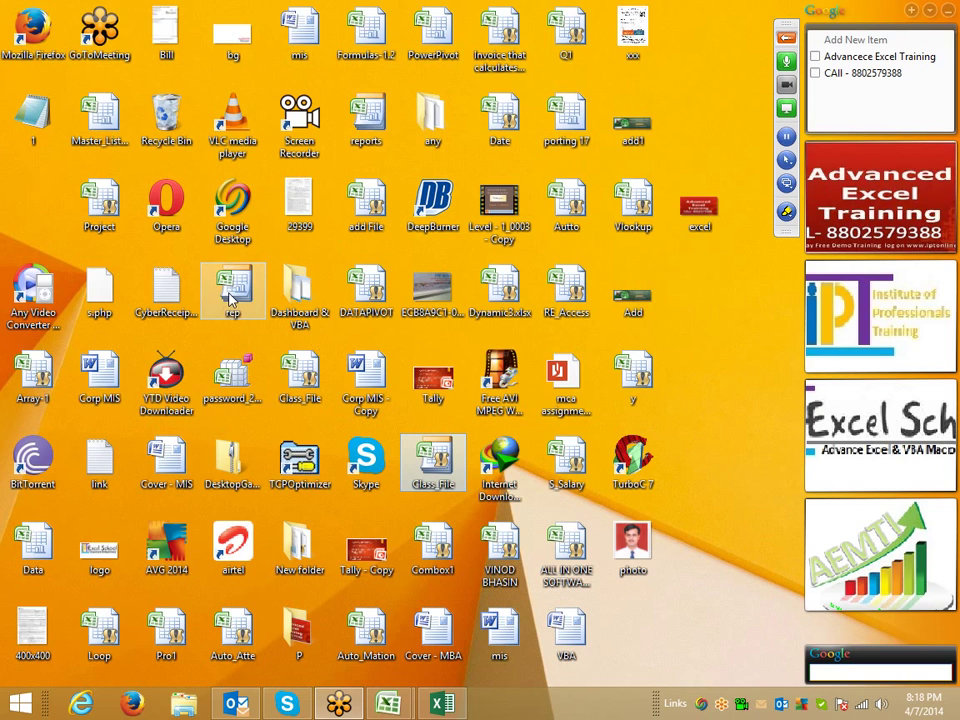
- Bring the Class_File1 workbook back to the front from Excel's taskbar preview
{"action": "left_click", "coordinate": [237, 305]}
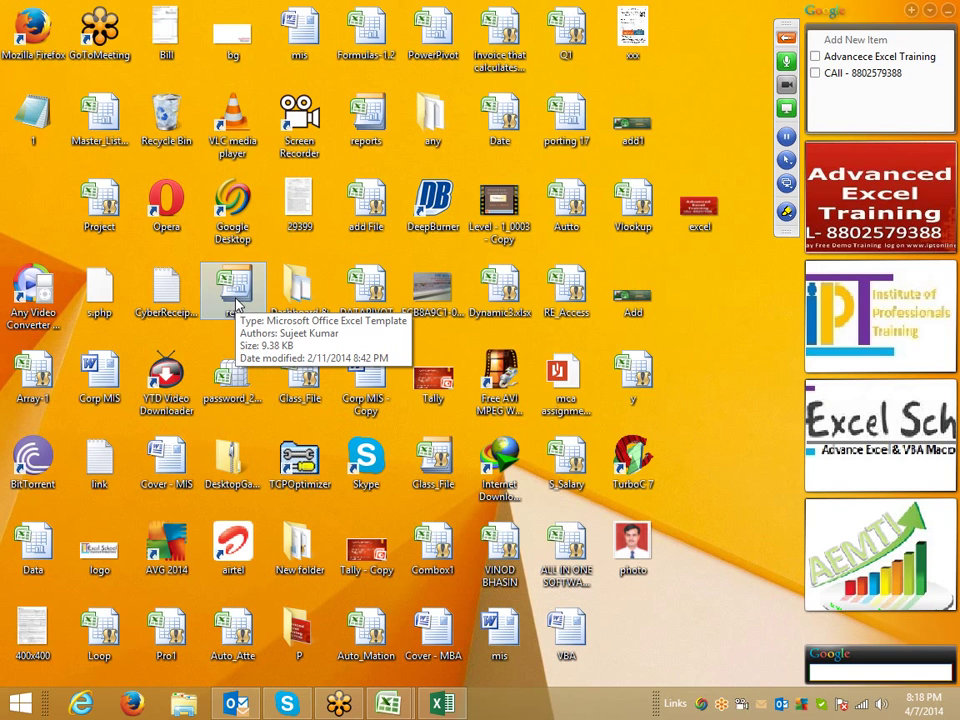
{"action": "left_click", "coordinate": [389, 704]}
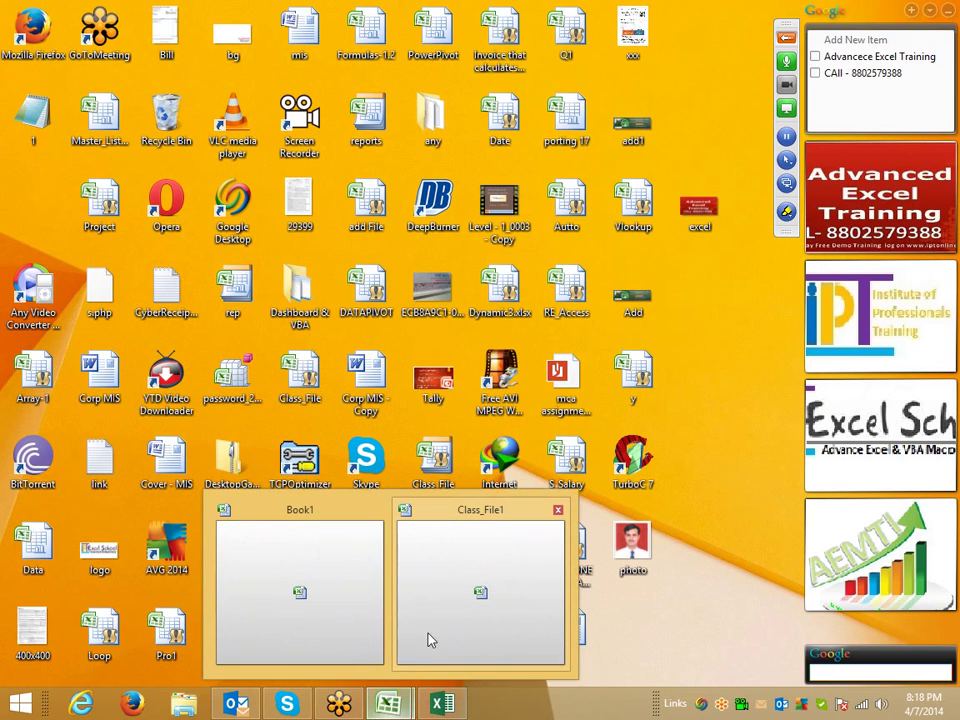
{"action": "left_click", "coordinate": [422, 634]}
{"action": "mouse_move", "coordinate": [425, 708]}
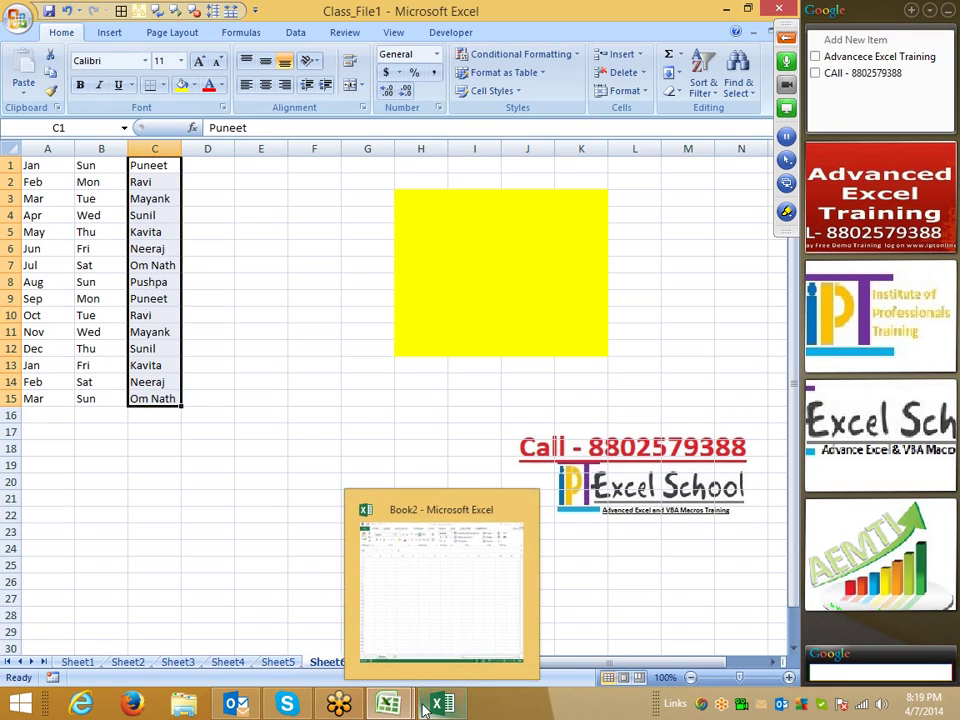
{"action": "left_click", "coordinate": [266, 418]}
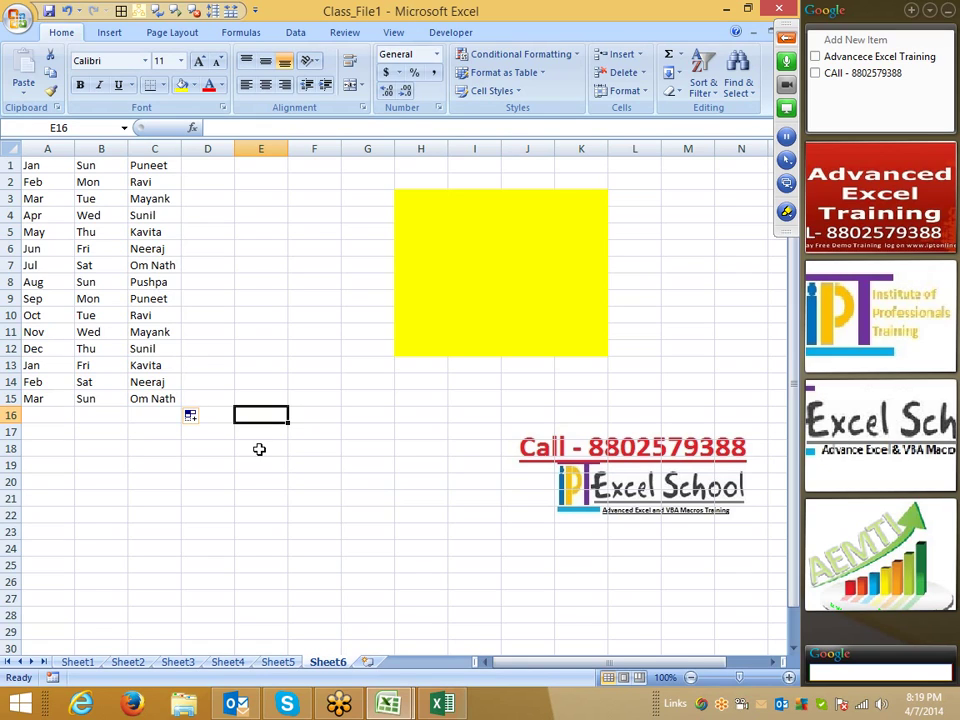
{"action": "left_click", "coordinate": [16, 20]}
{"action": "left_click", "coordinate": [240, 382]}
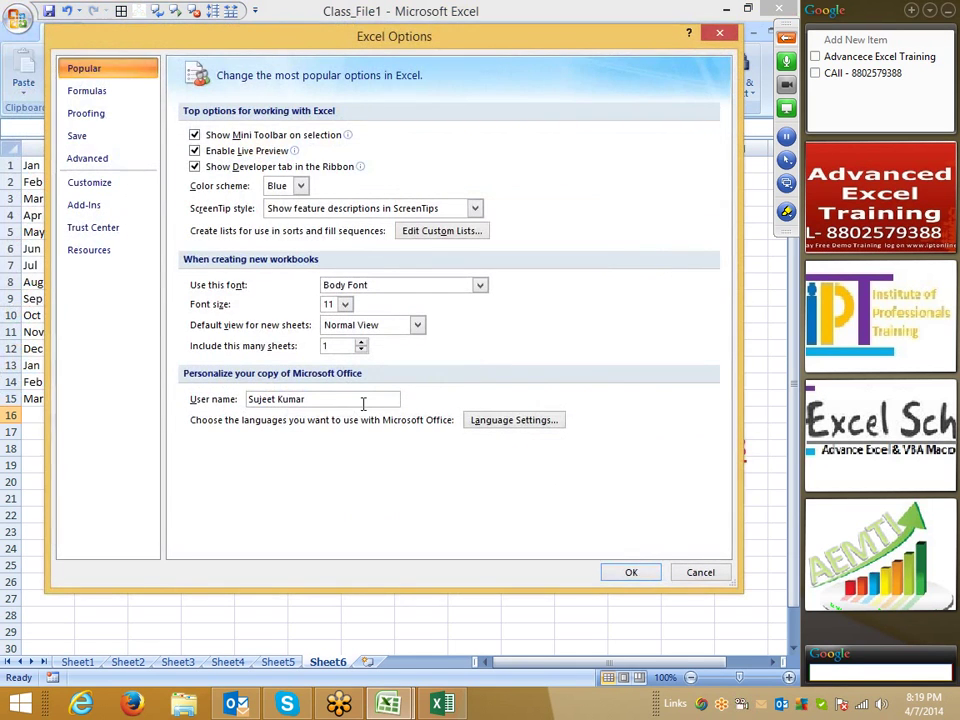
{"action": "left_click_drag", "start_coordinate": [362, 403], "coordinate": [220, 420]}
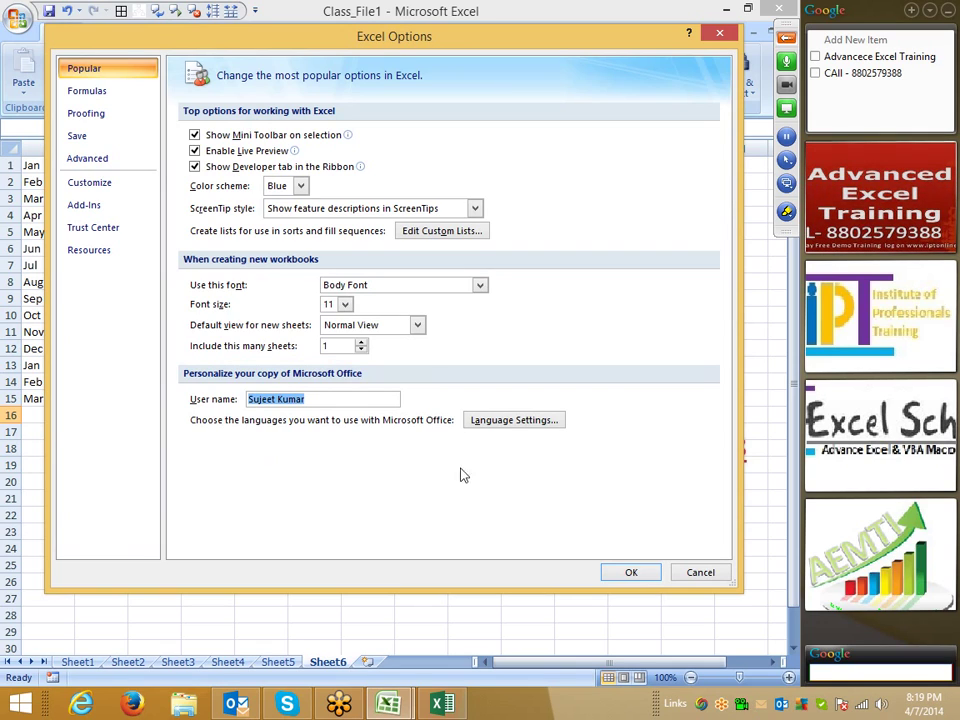
{"action": "left_click", "coordinate": [84, 93]}
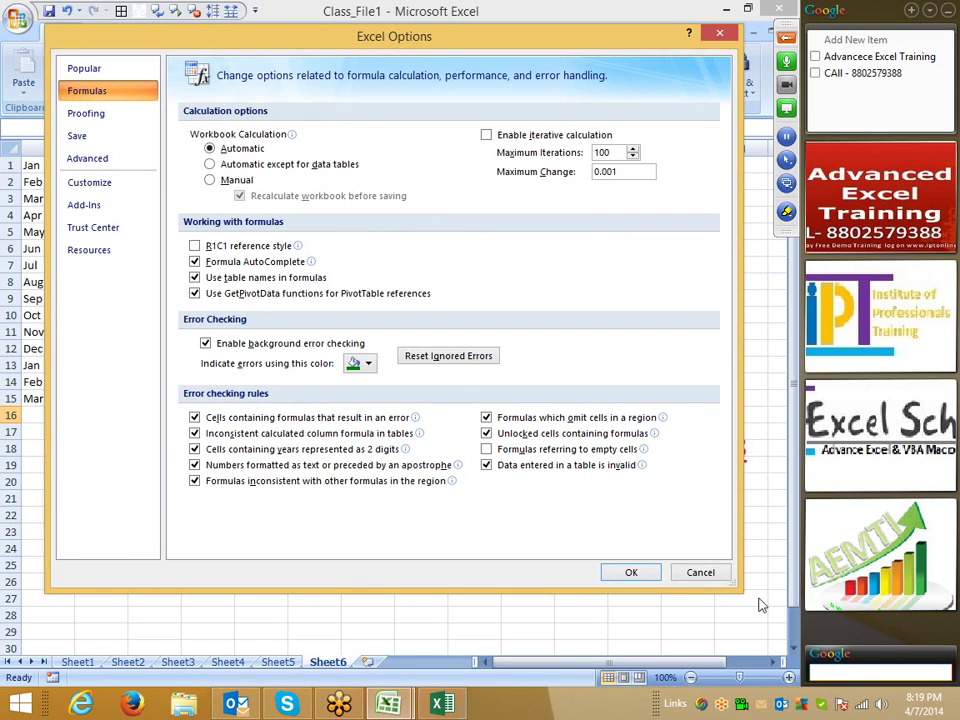
{"action": "left_click", "coordinate": [195, 245]}
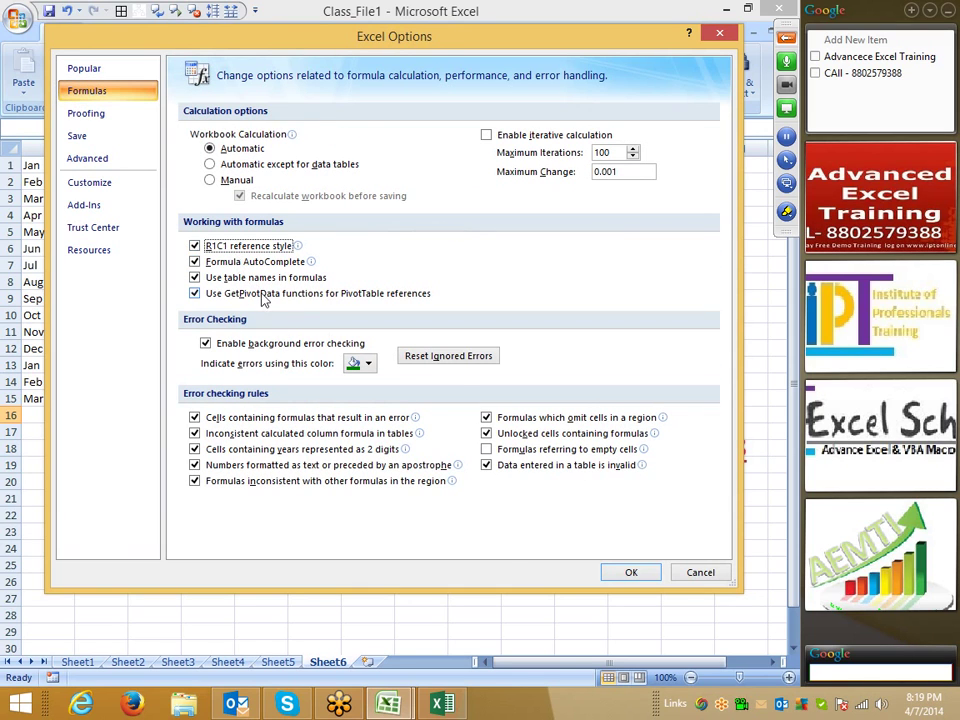
{"action": "left_click", "coordinate": [617, 571]}
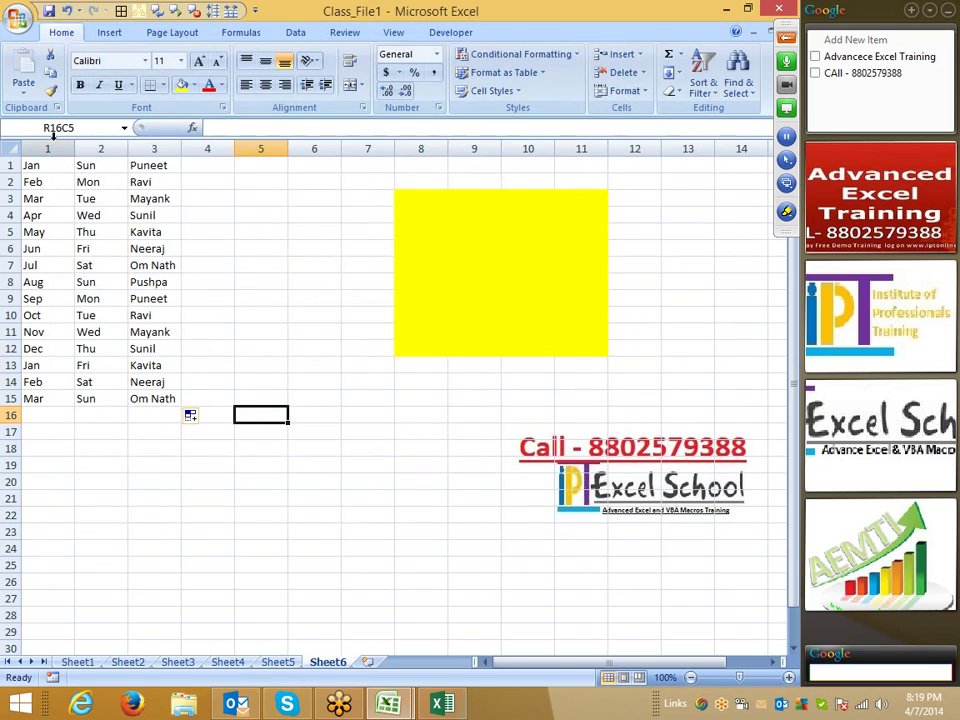
{"action": "left_click_drag", "start_coordinate": [53, 148], "coordinate": [568, 146]}
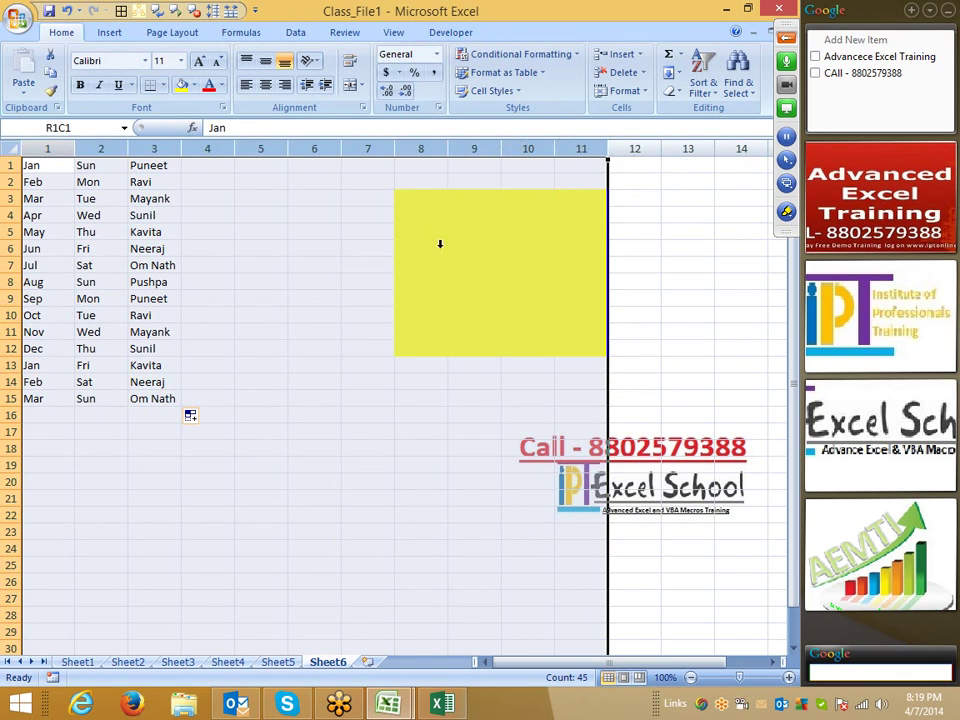
{"action": "left_click", "coordinate": [272, 334]}
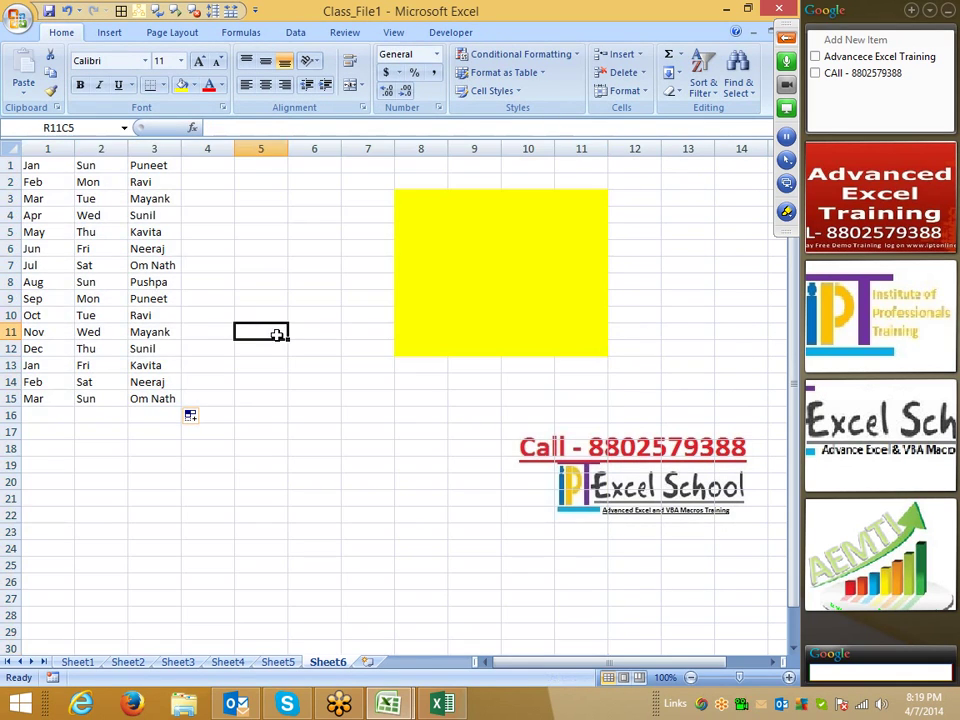
{"action": "left_click_drag", "start_coordinate": [50, 148], "coordinate": [602, 146]}
{"action": "left_click", "coordinate": [381, 326]}
{"action": "left_click", "coordinate": [160, 496]}
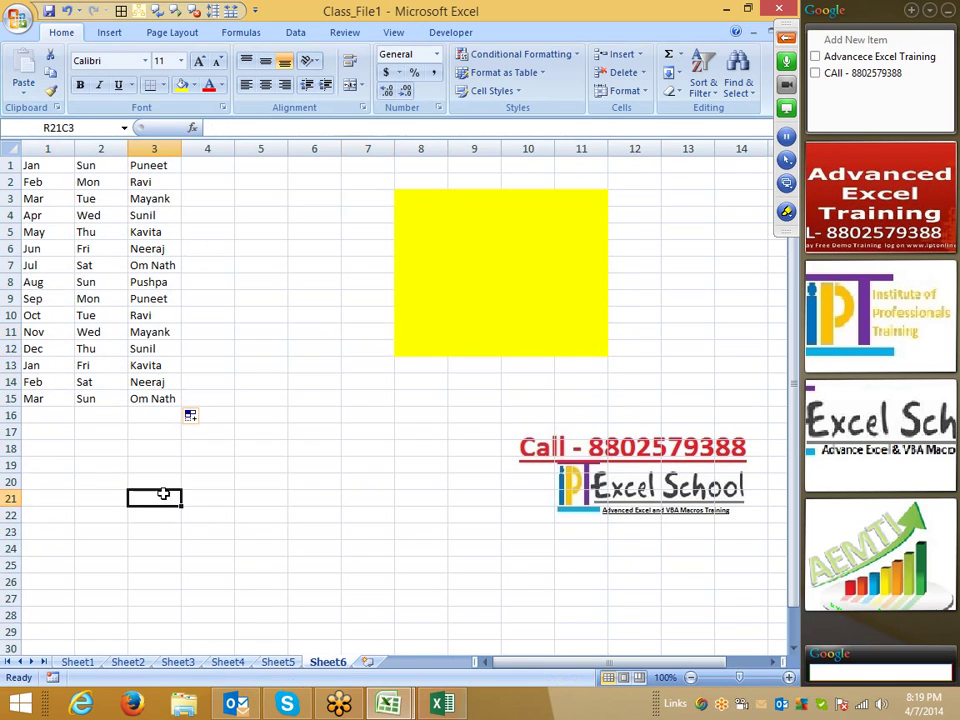
{"action": "key", "text": "Down"}
{"action": "key", "text": "Down"}
{"action": "key", "text": "Down"}
{"action": "left_click", "coordinate": [68, 366]}
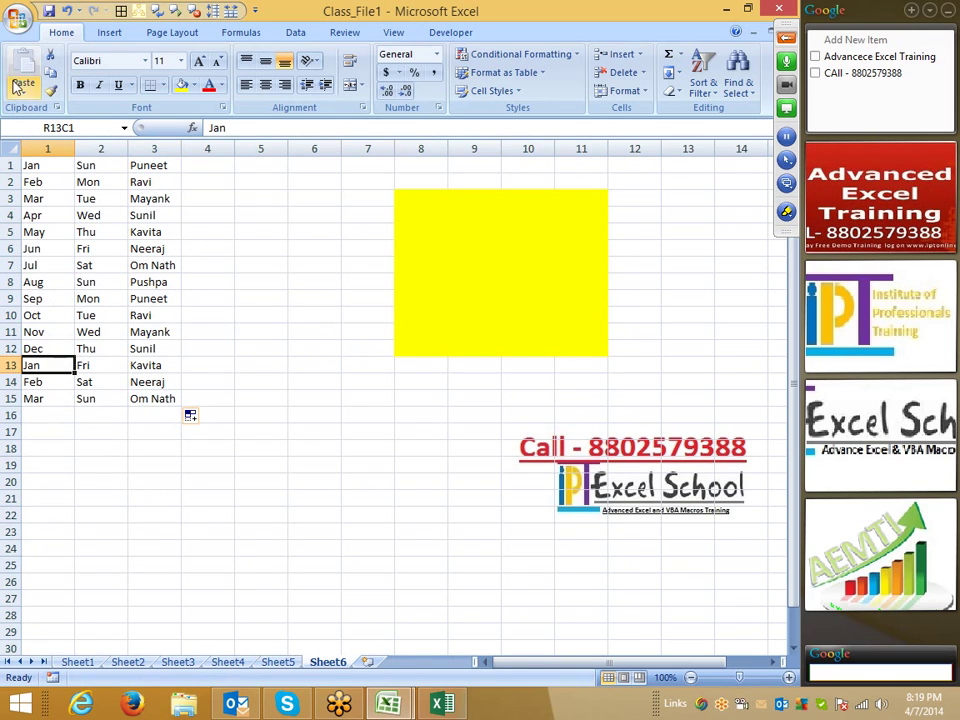
{"action": "left_click", "coordinate": [19, 22]}
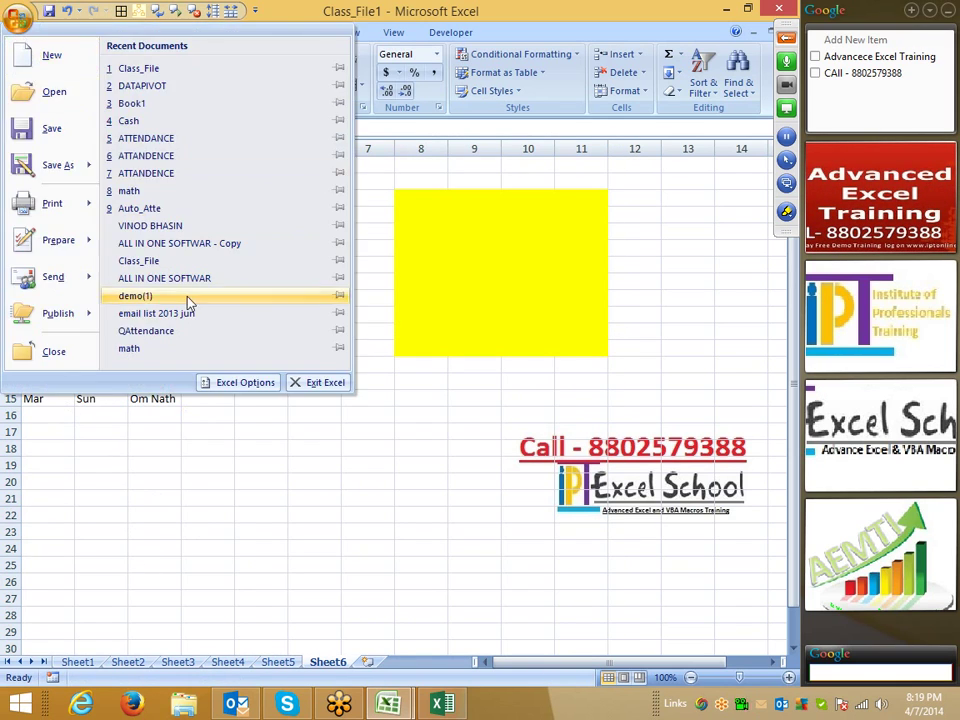
{"action": "left_click", "coordinate": [263, 384]}
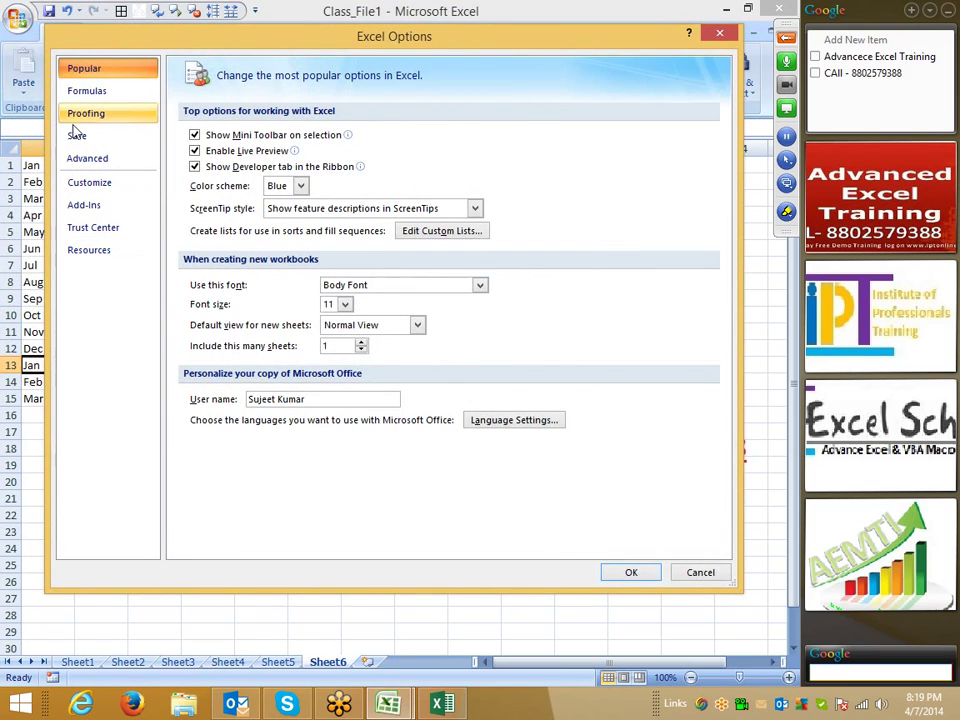
{"action": "left_click", "coordinate": [85, 113]}
{"action": "left_click", "coordinate": [100, 92]}
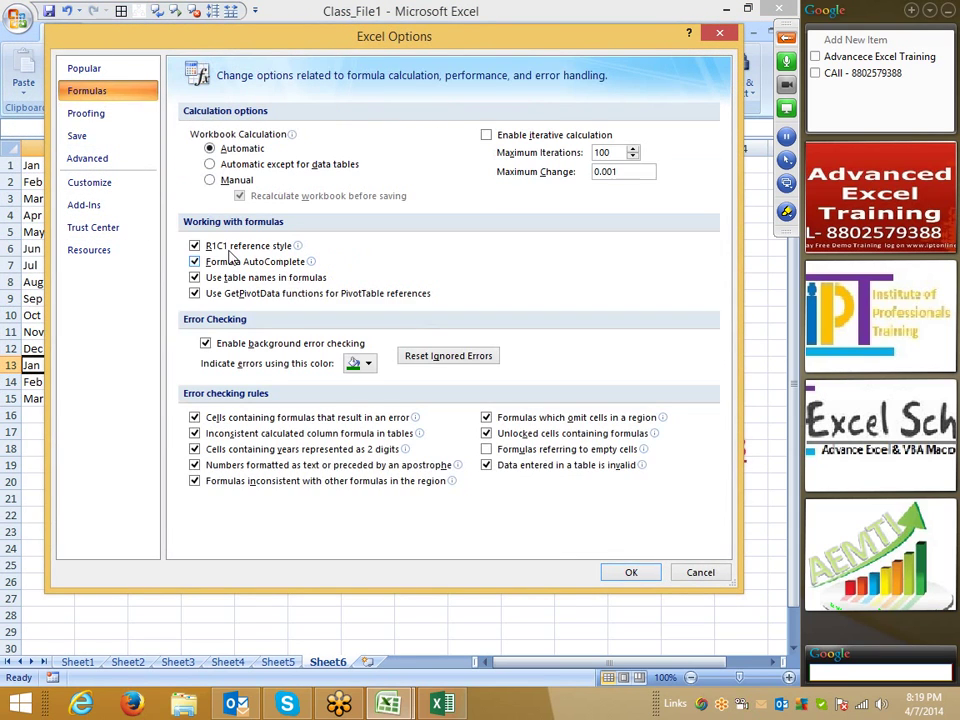
{"action": "left_click", "coordinate": [195, 246]}
{"action": "left_click_drag", "start_coordinate": [207, 47], "coordinate": [187, 236]}
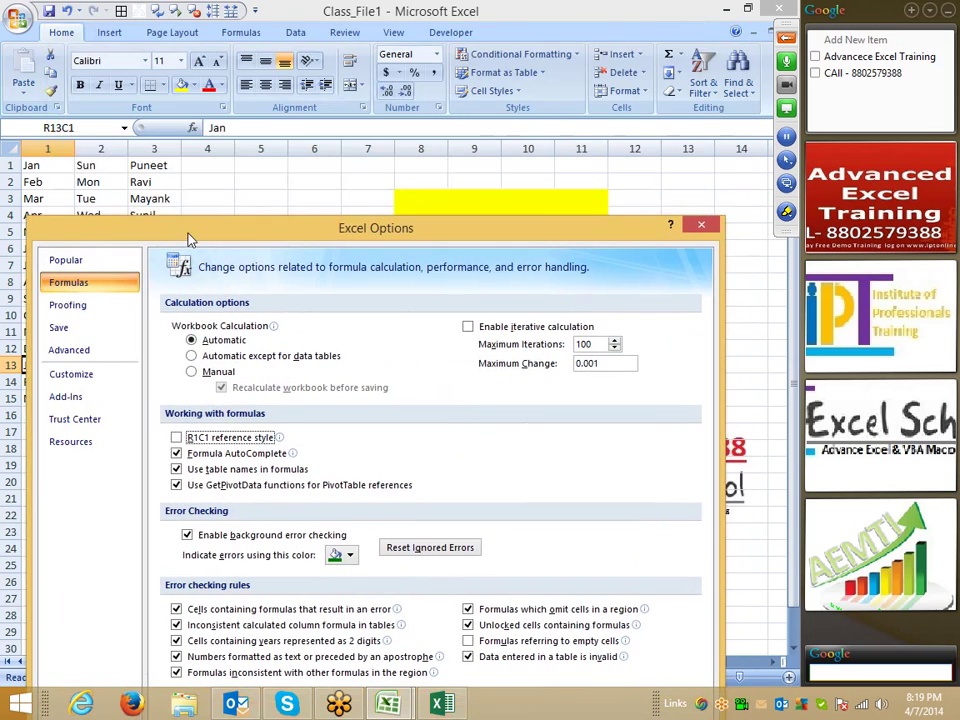
{"action": "left_click_drag", "start_coordinate": [378, 236], "coordinate": [373, 92]}
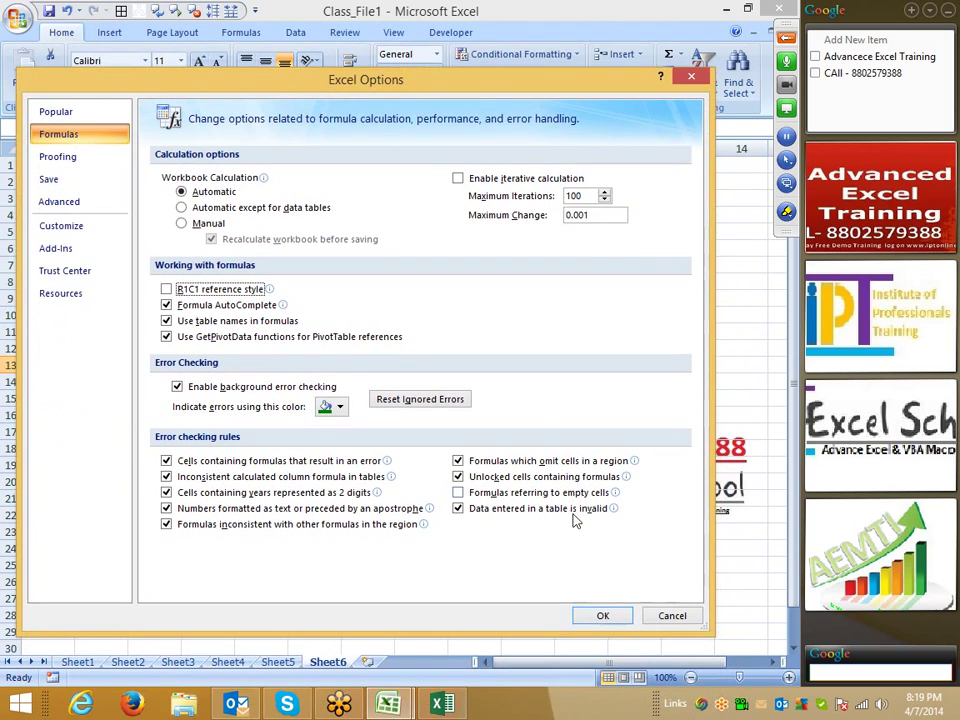
{"action": "left_click", "coordinate": [603, 614]}
- Enter 00012545 in E17, stored as 12545, and '0001542 in E18 as text
{"action": "left_click", "coordinate": [368, 431]}
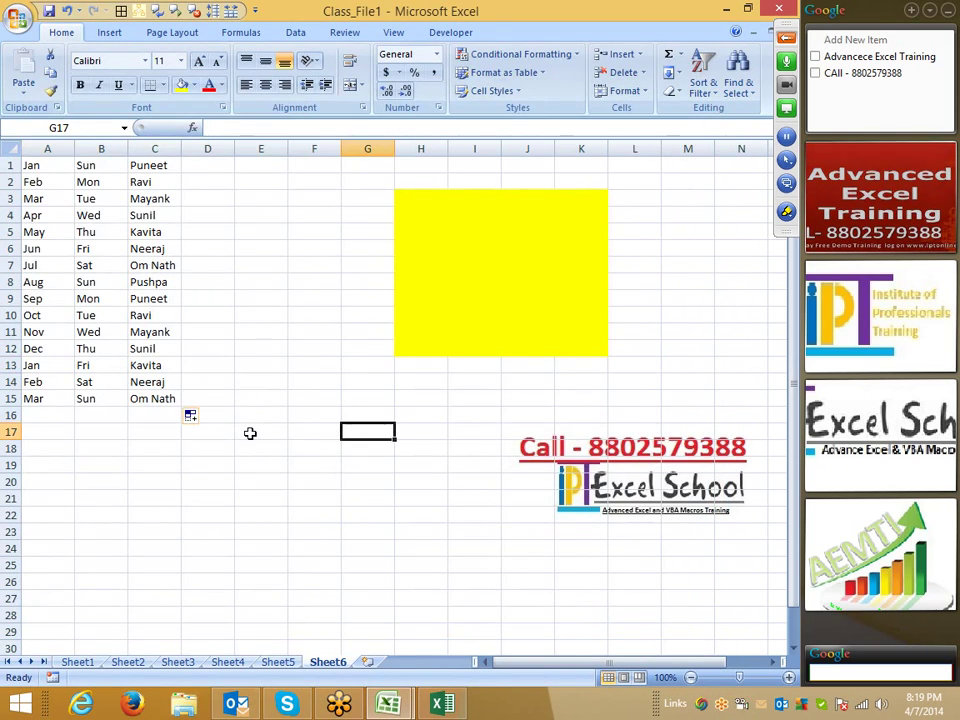
{"action": "left_click", "coordinate": [252, 431]}
{"action": "type", "text": "00012545"}
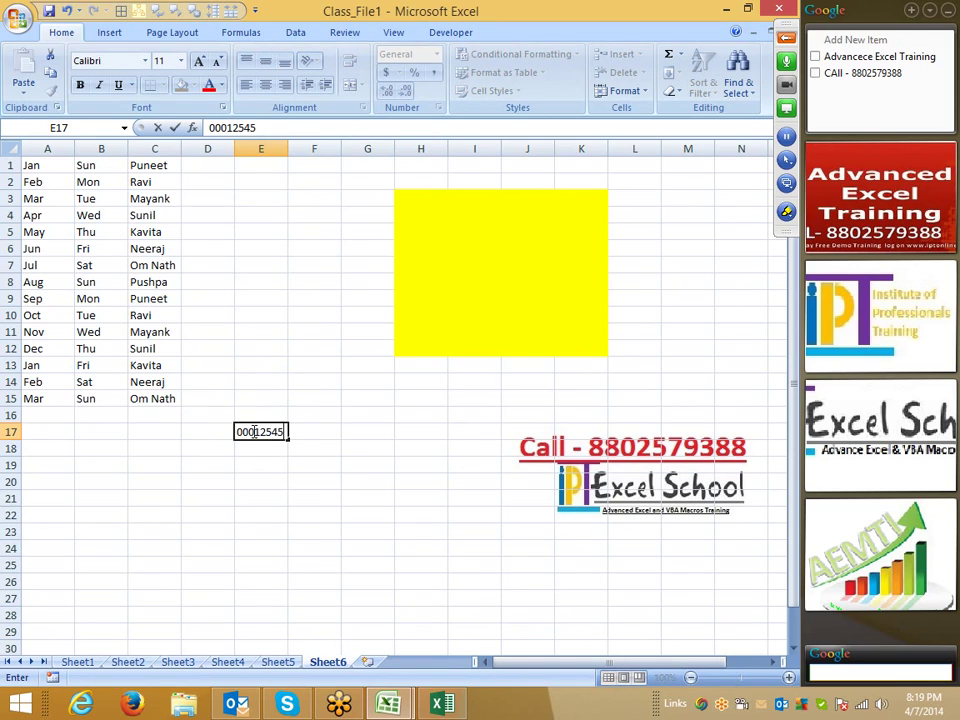
{"action": "key", "text": "Return"}
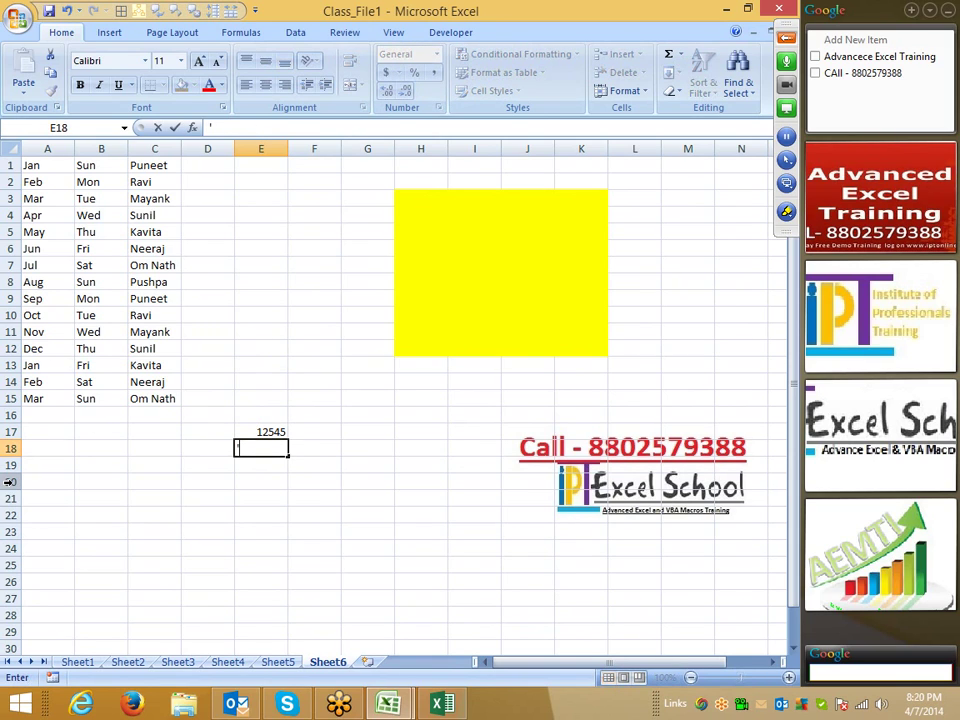
{"action": "type", "text": "'0001542"}
{"action": "key", "text": "Return"}
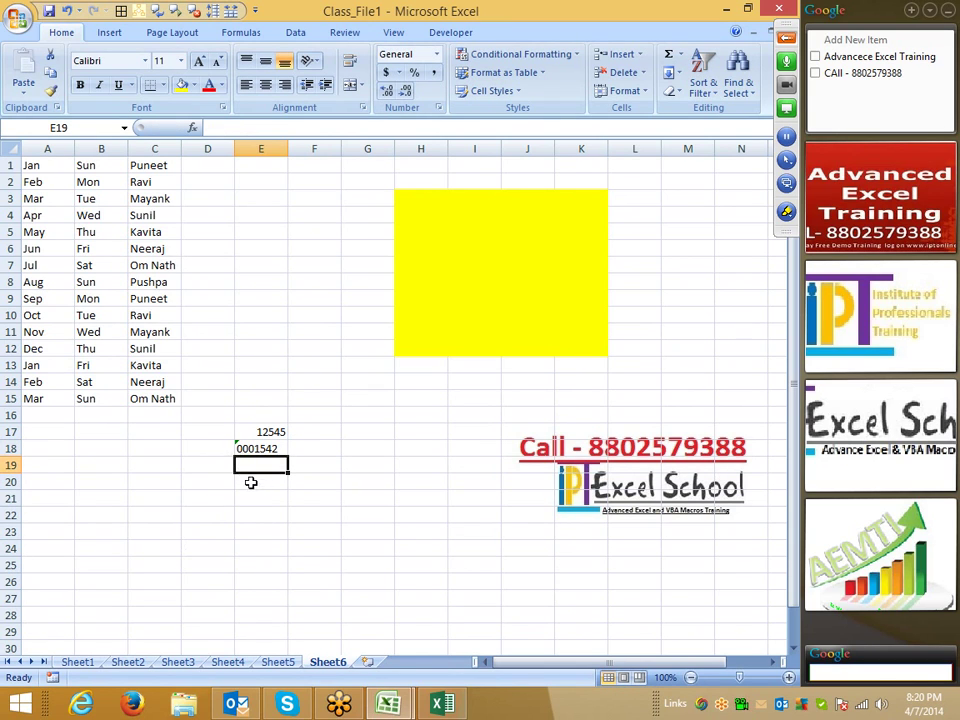
{"action": "scroll", "coordinate": [231, 484], "scroll_direction": "up", "scroll_amount": 6, "text": "ctrl"}
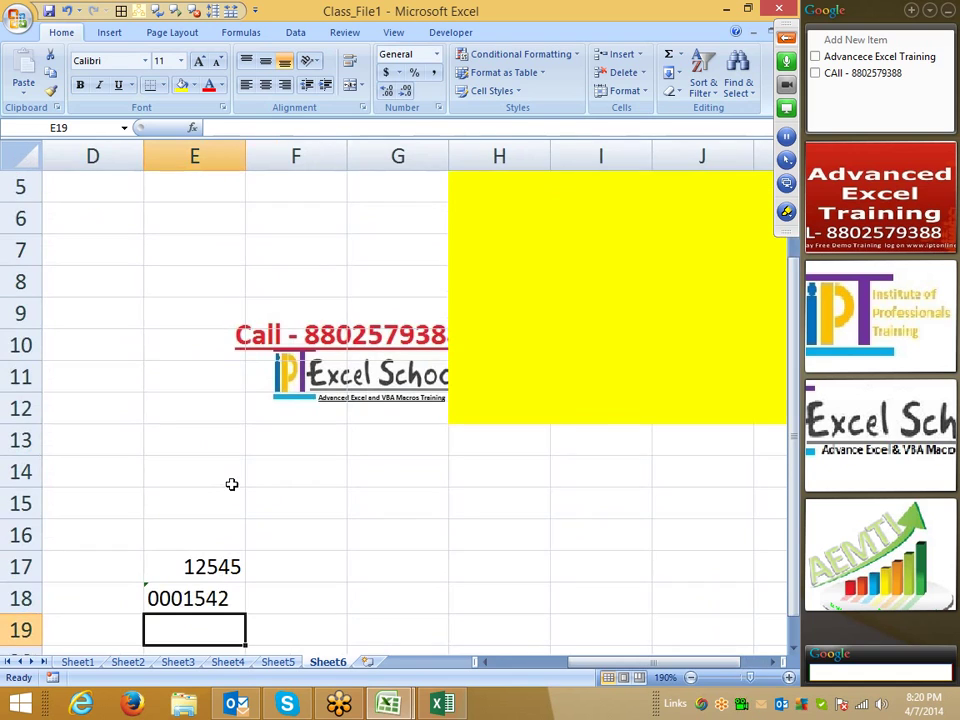
{"action": "scroll", "coordinate": [169, 574], "scroll_direction": "down", "scroll_amount": 4, "text": "ctrl"}
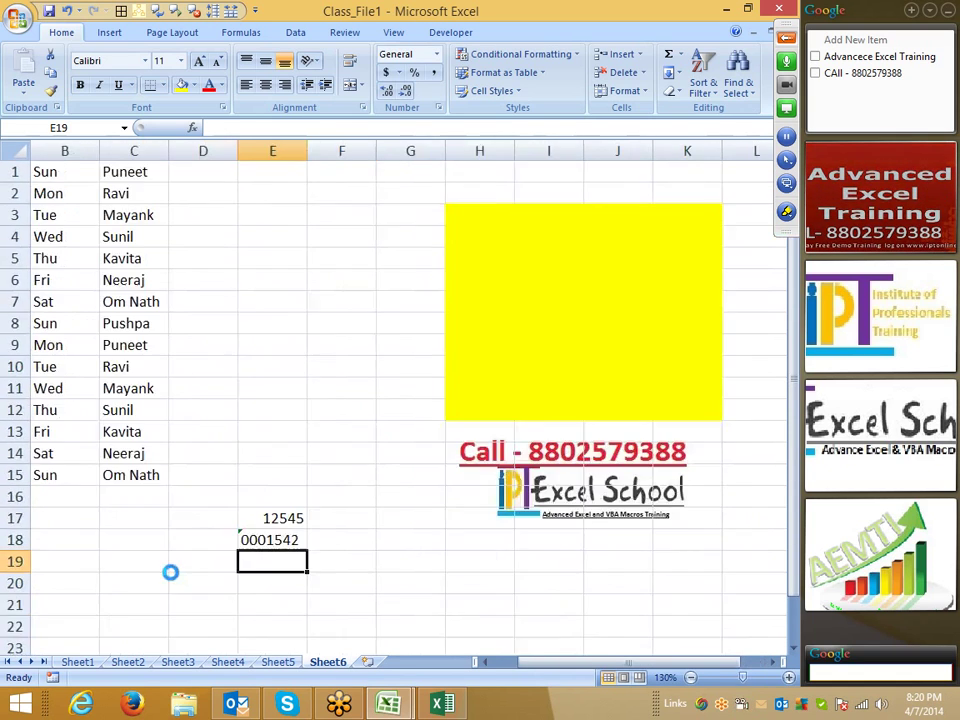
{"action": "scroll", "coordinate": [171, 572], "scroll_direction": "down", "scroll_amount": 2, "text": "ctrl"}
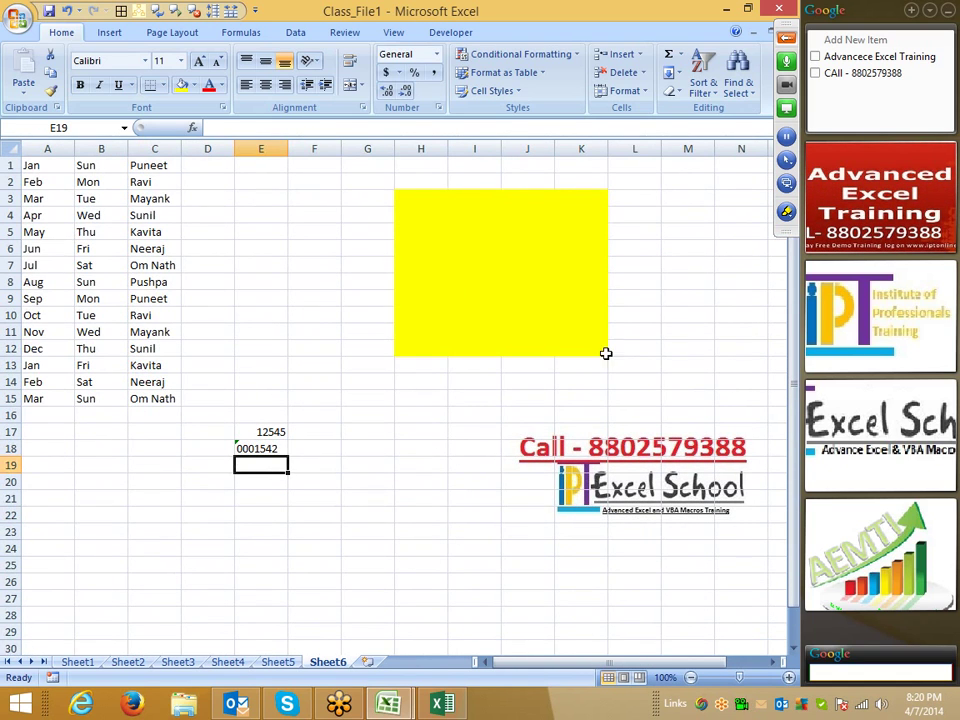
- Use ribbon buttons and a cell's right-click menu on Sheet6
{"action": "left_click", "coordinate": [792, 221]}
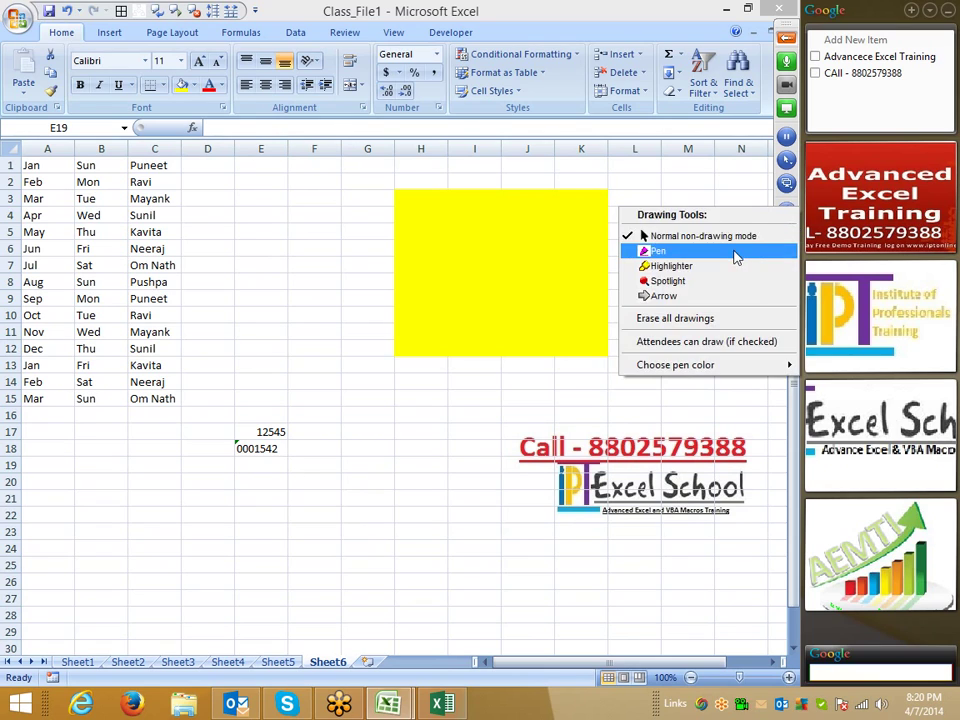
{"action": "left_click", "coordinate": [735, 253]}
{"action": "mouse_move", "coordinate": [222, 412]}
{"action": "left_mouse_down"}
{"action": "mouse_move", "coordinate": [226, 440]}
{"action": "mouse_move", "coordinate": [244, 438]}
{"action": "mouse_move", "coordinate": [225, 409]}
{"action": "left_mouse_up"}
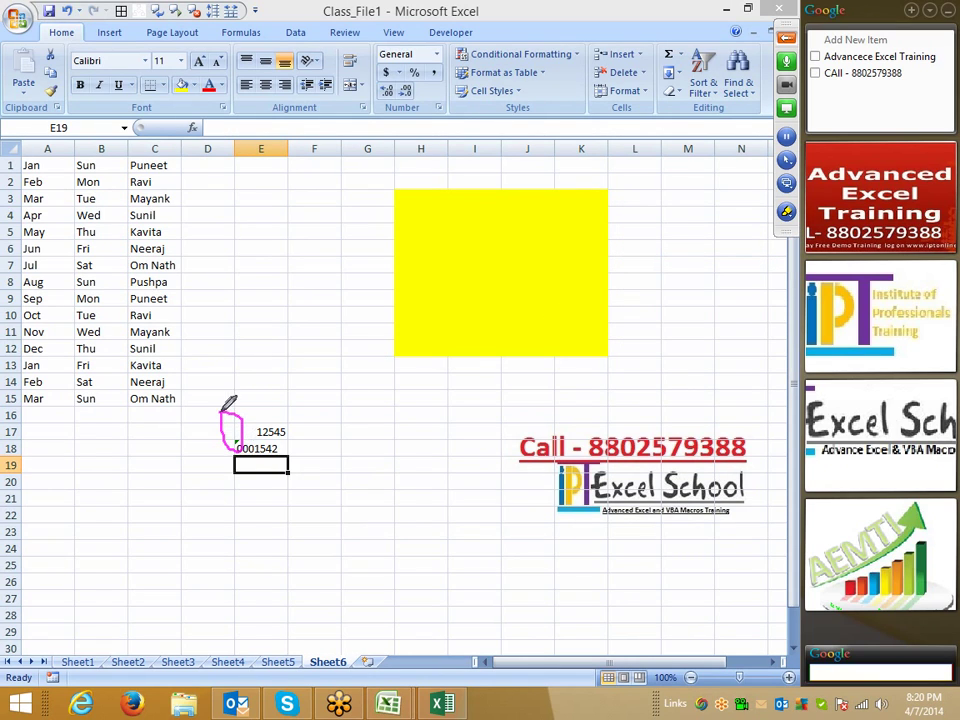
{"action": "right_click", "coordinate": [352, 396]}
{"action": "left_click", "coordinate": [382, 423]}
- Choose Ignore Error from E18's smart tag so 0001542 loses its flag, then recheck the cell
{"action": "left_click", "coordinate": [258, 449]}
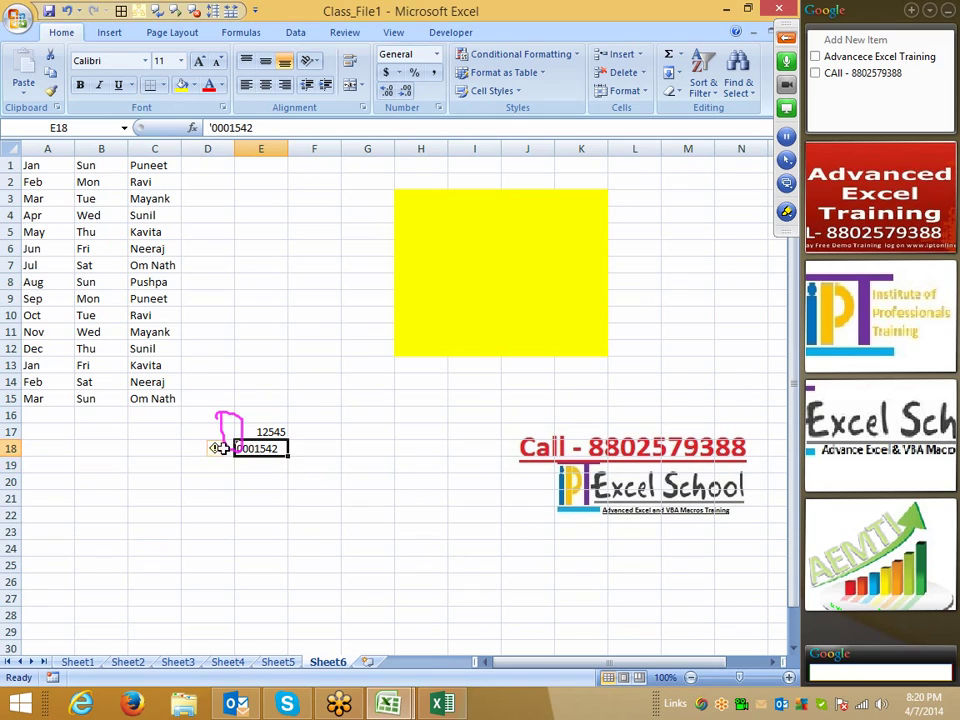
{"action": "left_click", "coordinate": [216, 449]}
{"action": "left_click", "coordinate": [240, 536]}
{"action": "left_click", "coordinate": [262, 516]}
{"action": "left_click", "coordinate": [787, 217]}
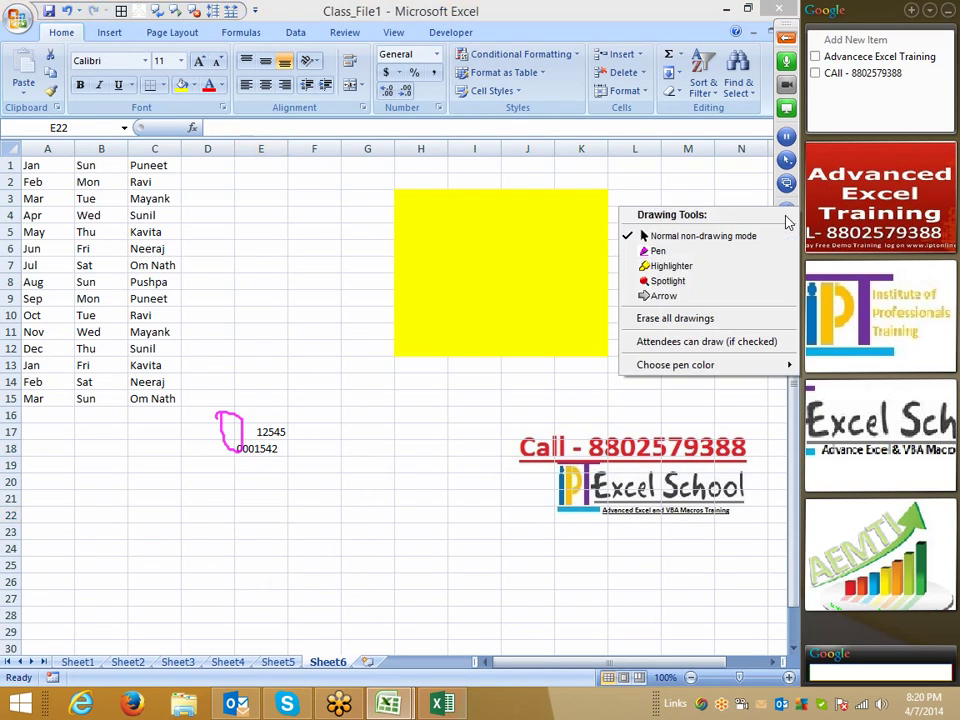
{"action": "left_click", "coordinate": [720, 318]}
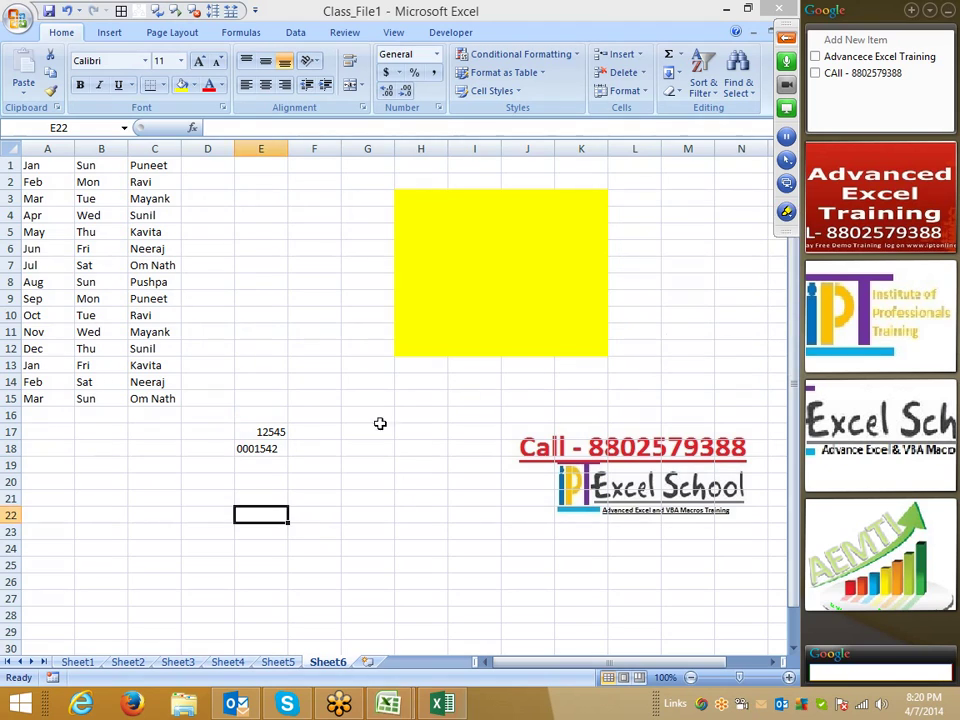
{"action": "left_click", "coordinate": [262, 447]}
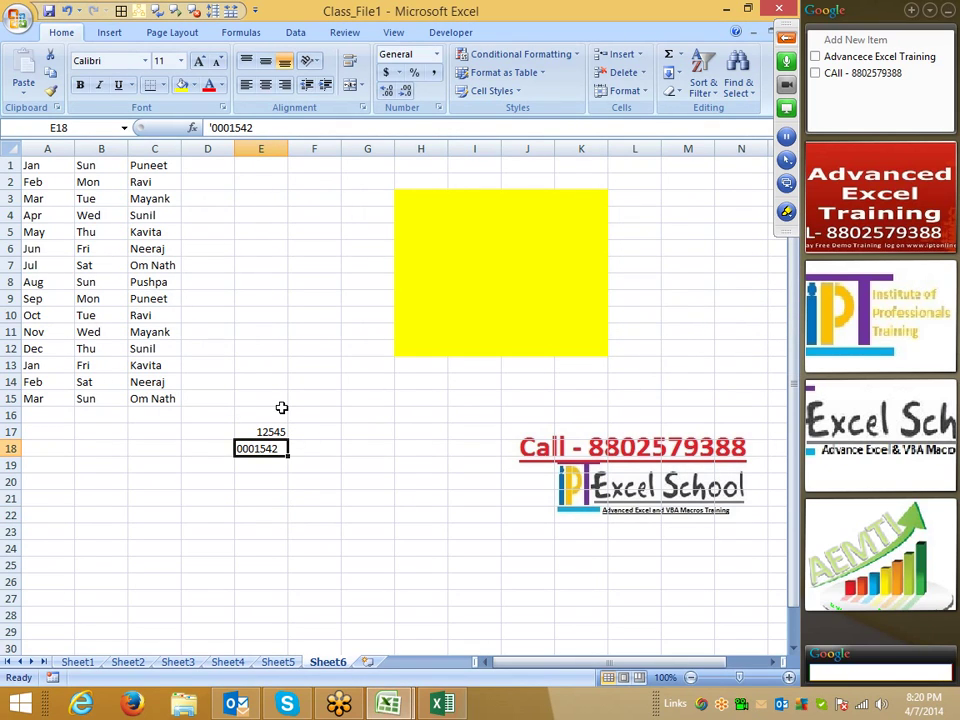
{"action": "left_click", "coordinate": [253, 330]}
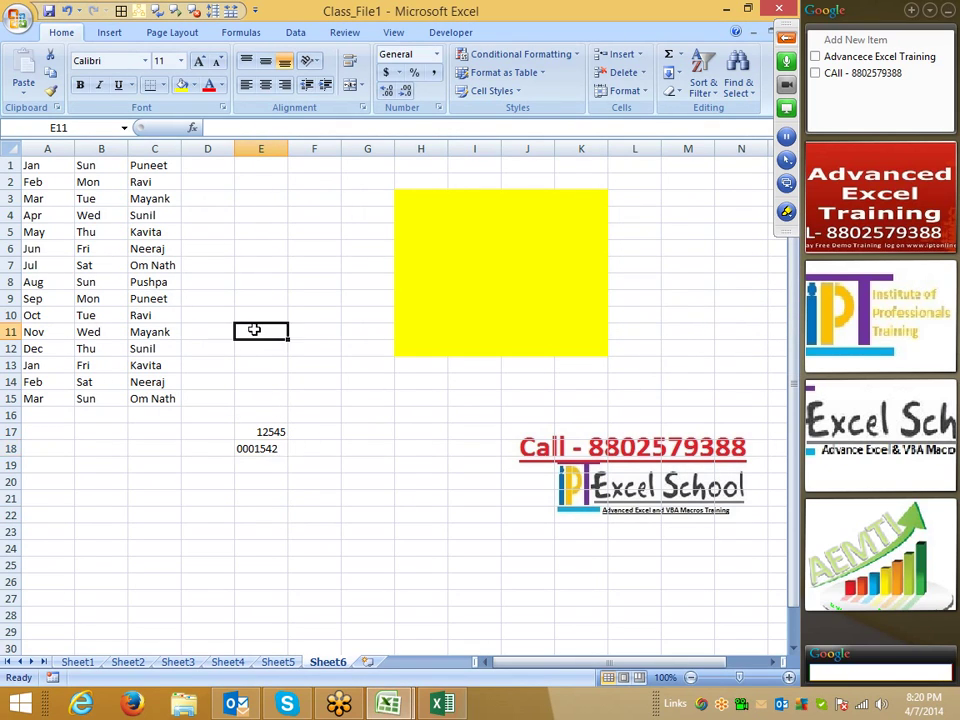
- Open Excel Options on the Formulas page and browse the error-indicator colour palette
{"action": "left_click", "coordinate": [20, 15]}
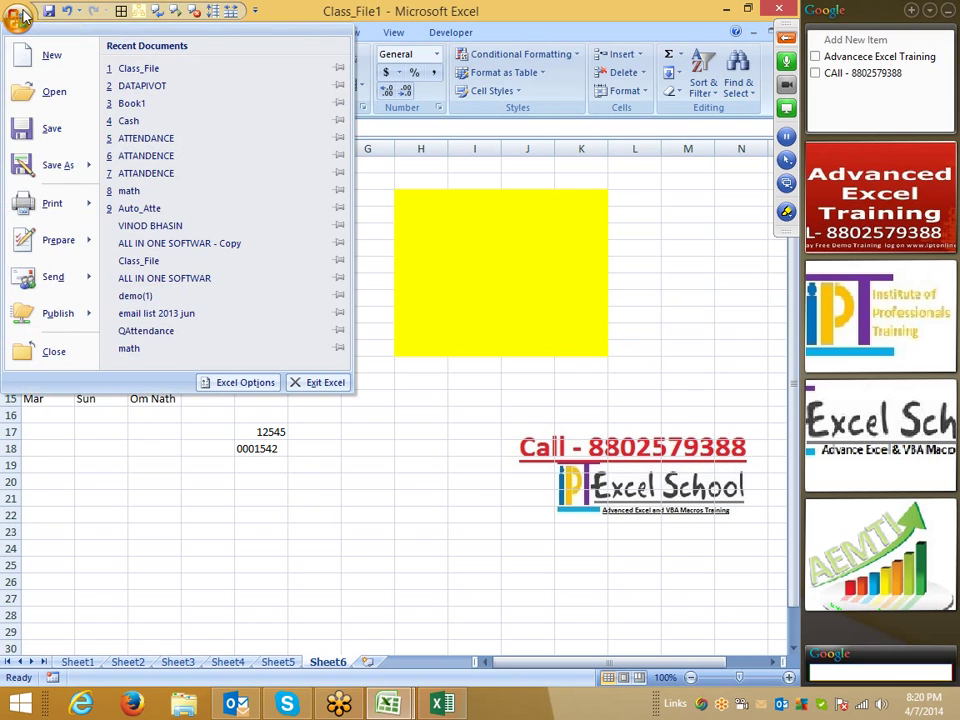
{"action": "left_click", "coordinate": [235, 383]}
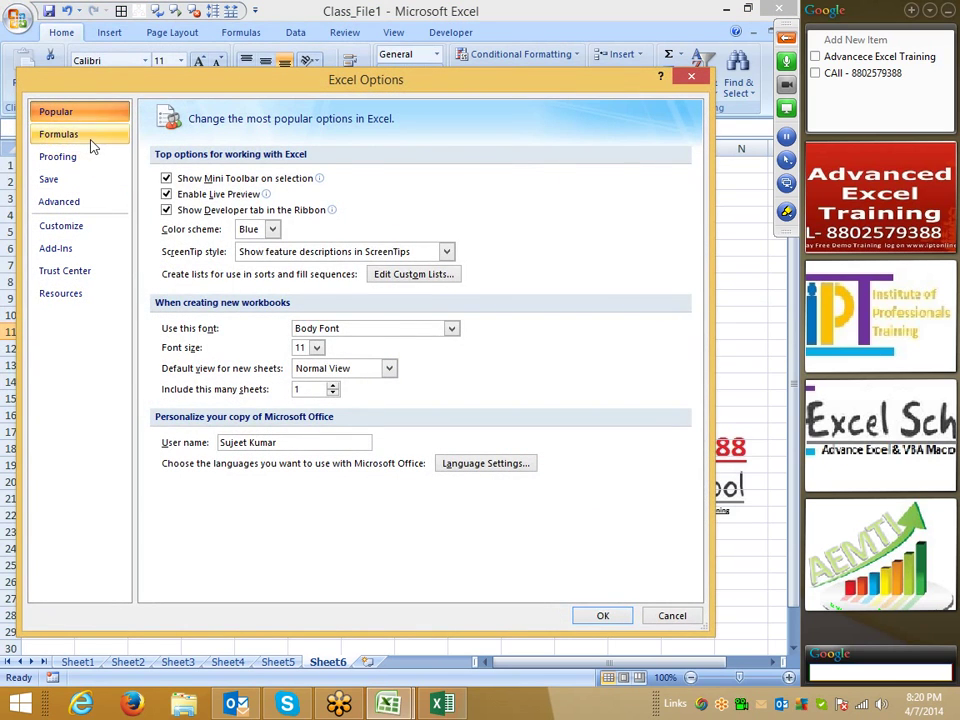
{"action": "left_click", "coordinate": [88, 140]}
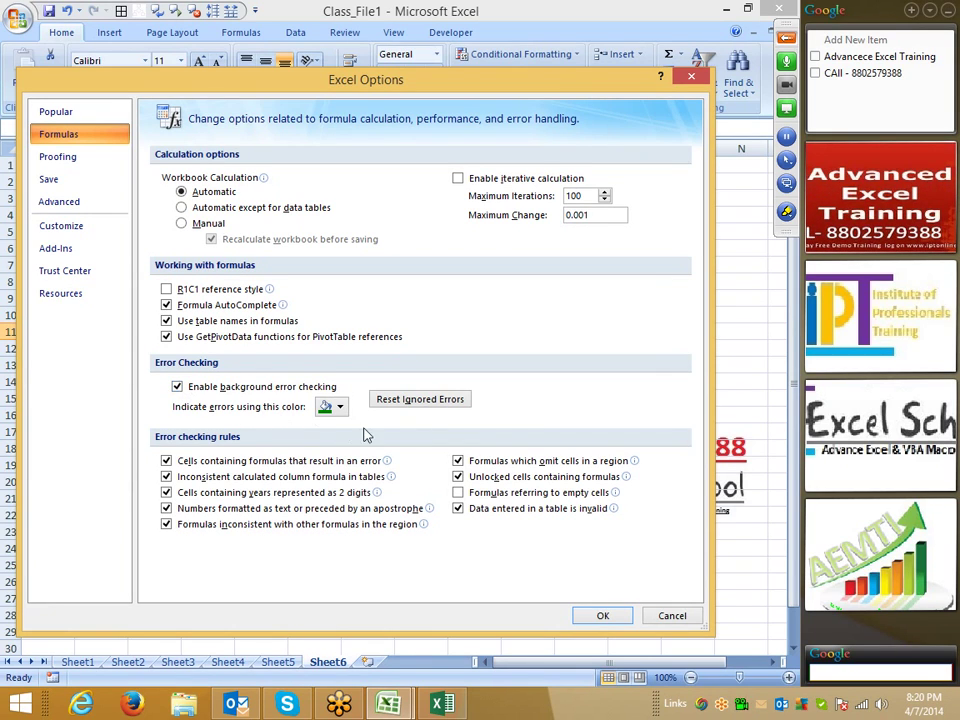
{"action": "left_click", "coordinate": [338, 407]}
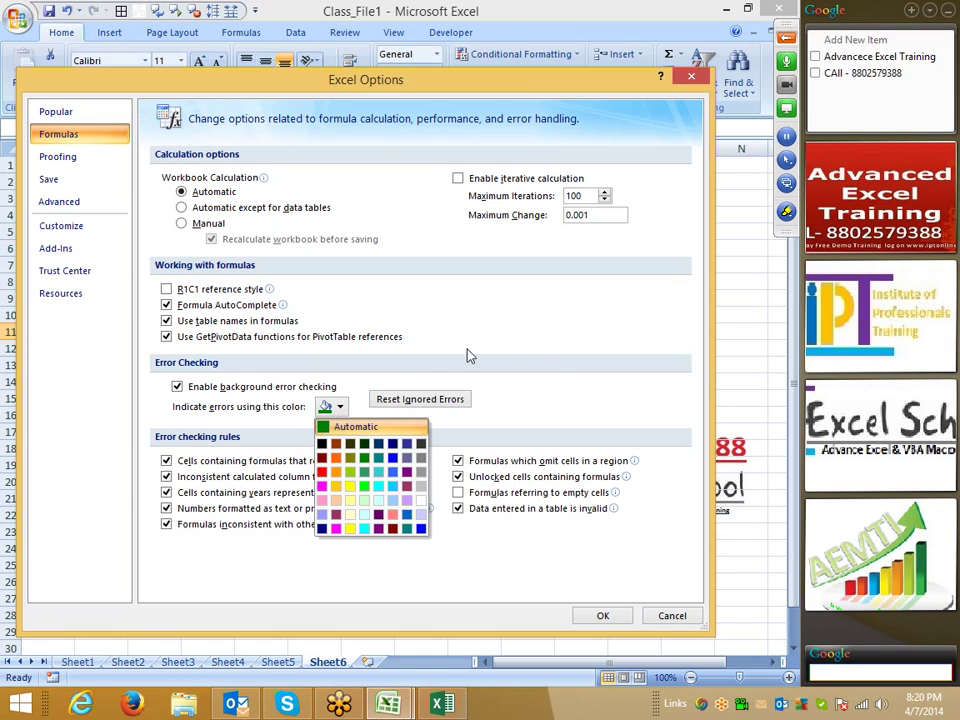
{"action": "left_click", "coordinate": [537, 378]}
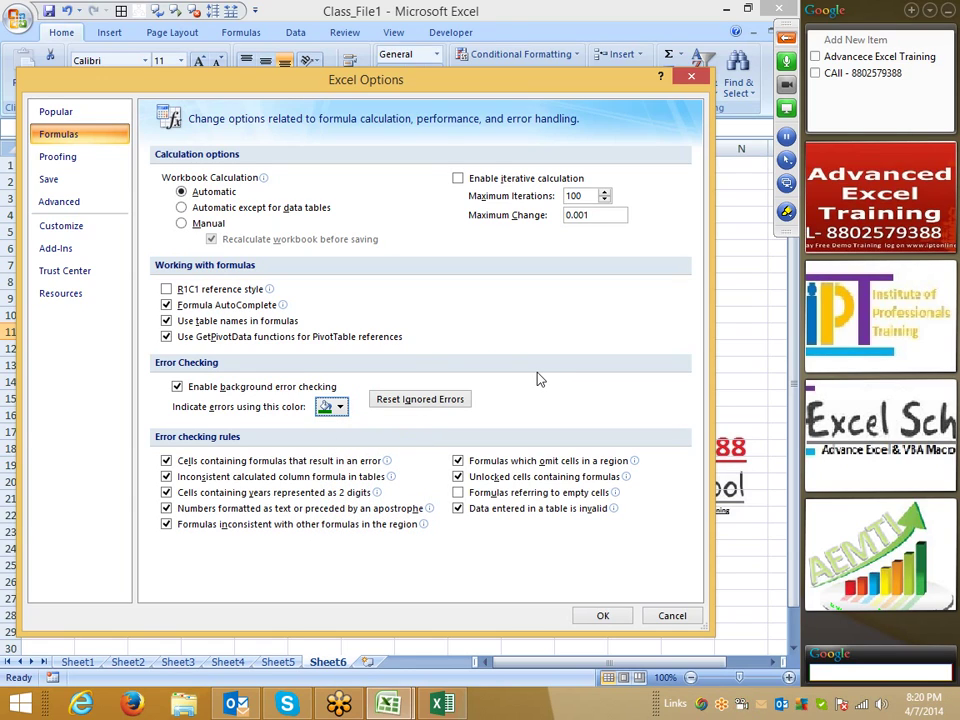
- In Proofing's AutoCorrect Options, try a 'ds' to Daily Sales Report replacement, then clear it
{"action": "left_click", "coordinate": [58, 162]}
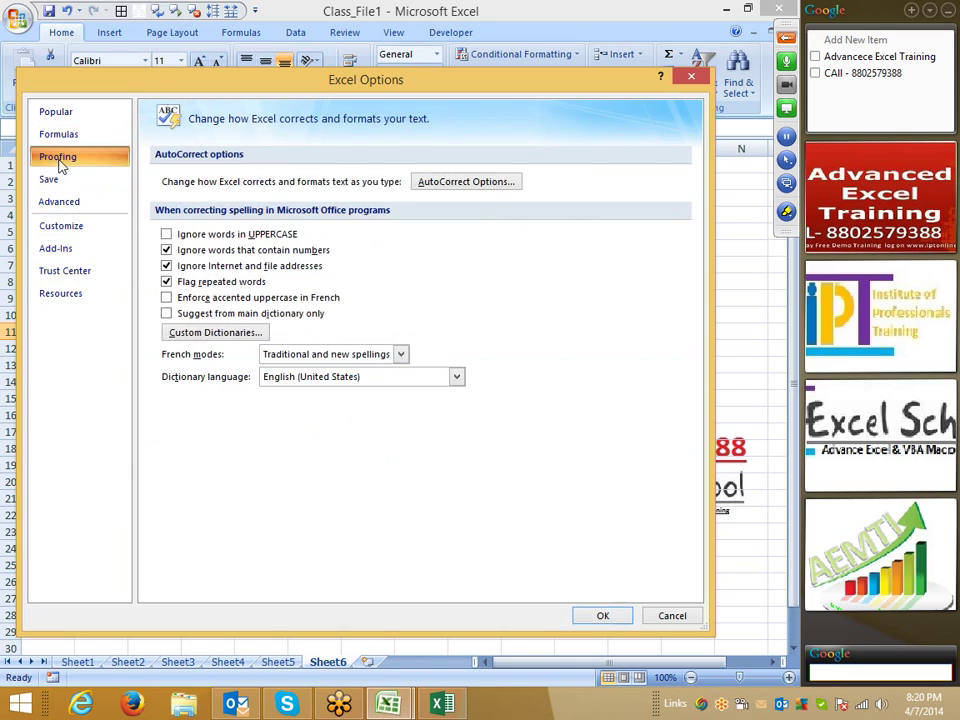
{"action": "left_click", "coordinate": [461, 183]}
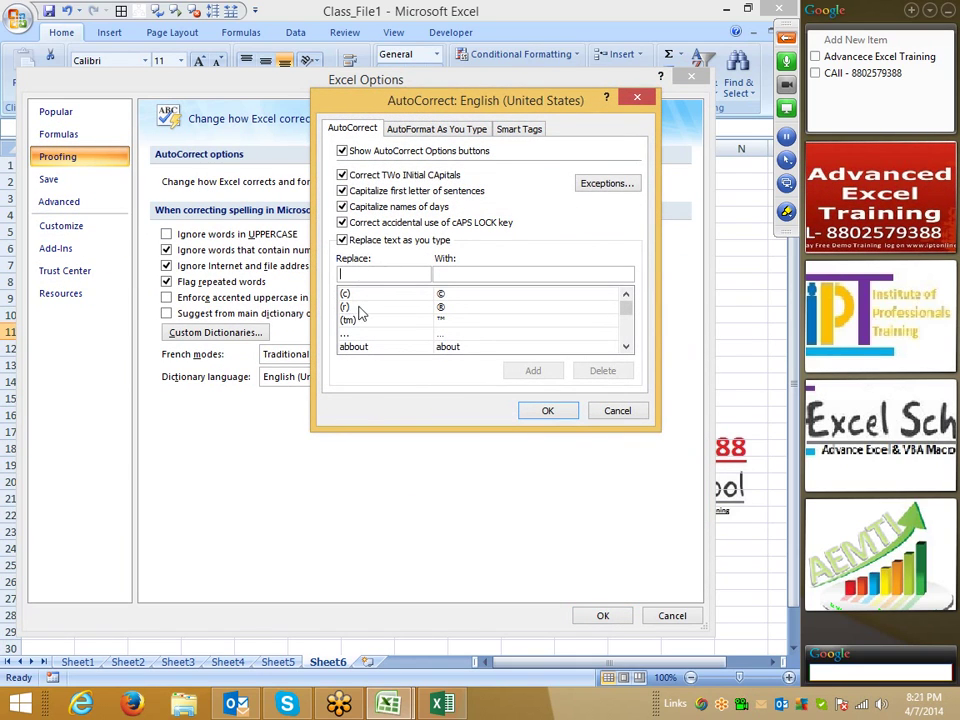
{"action": "left_click", "coordinate": [368, 275]}
{"action": "type", "text": "ds"}
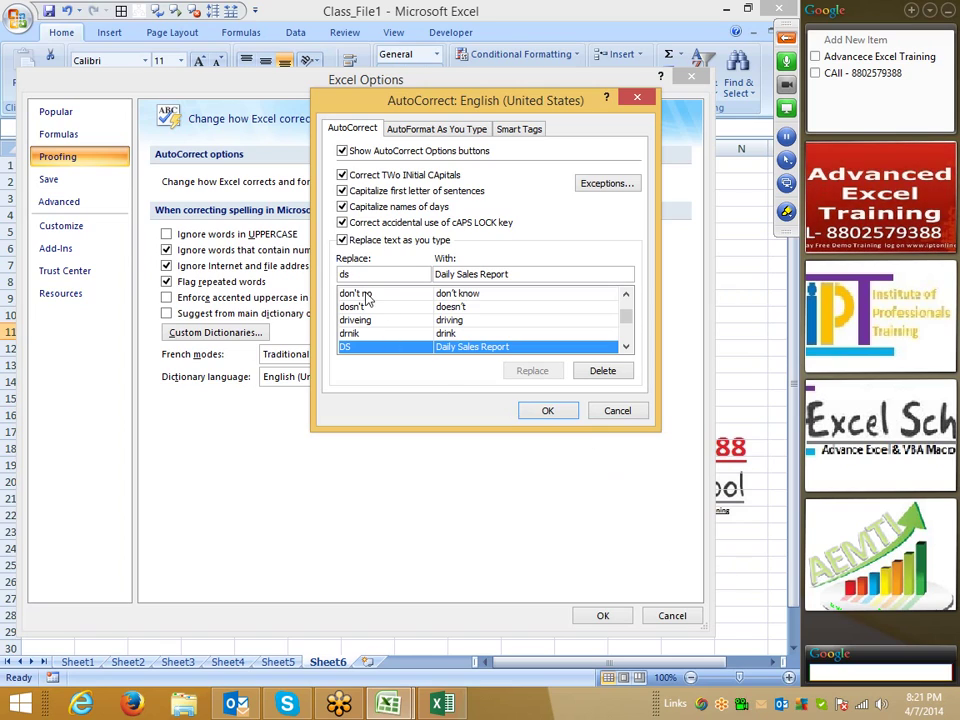
{"action": "left_click_drag", "start_coordinate": [359, 269], "coordinate": [333, 274]}
{"action": "key", "text": "BackSpace"}
{"action": "key", "text": "Tab"}
{"action": "key", "text": "BackSpace"}
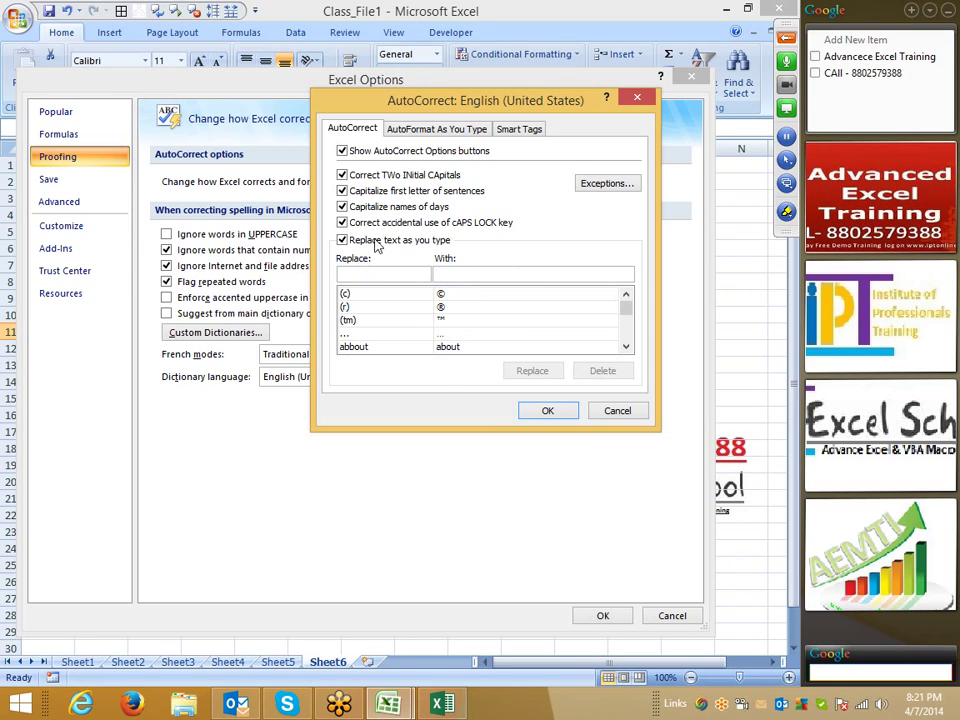
- View AutoFormat As You Type, cancel both dialogs, and select B19
{"action": "left_click", "coordinate": [420, 131]}
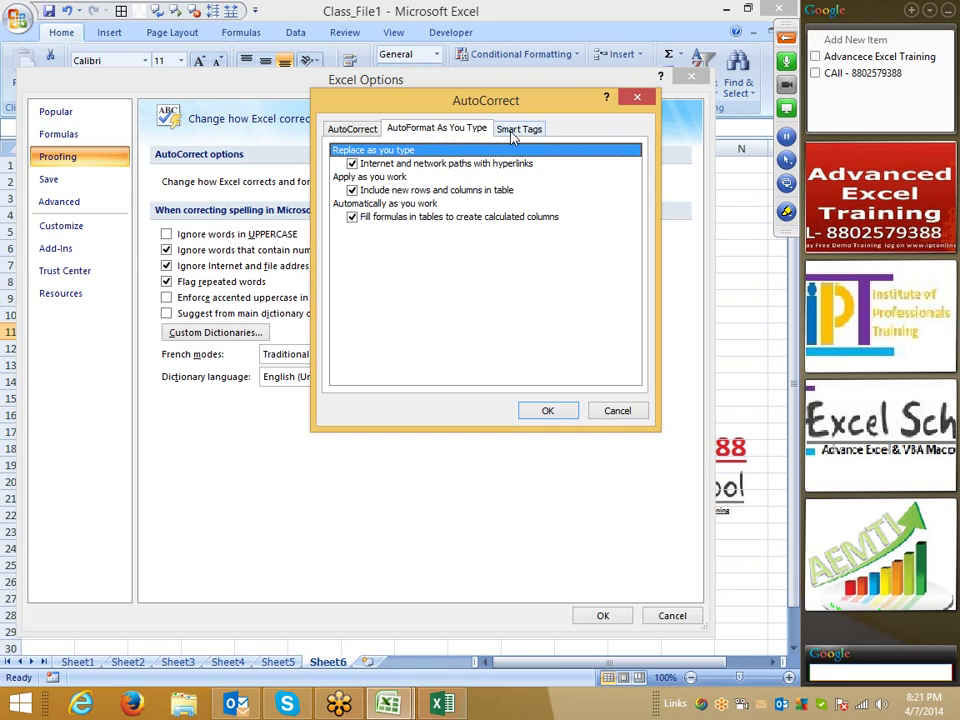
{"action": "left_click", "coordinate": [622, 412]}
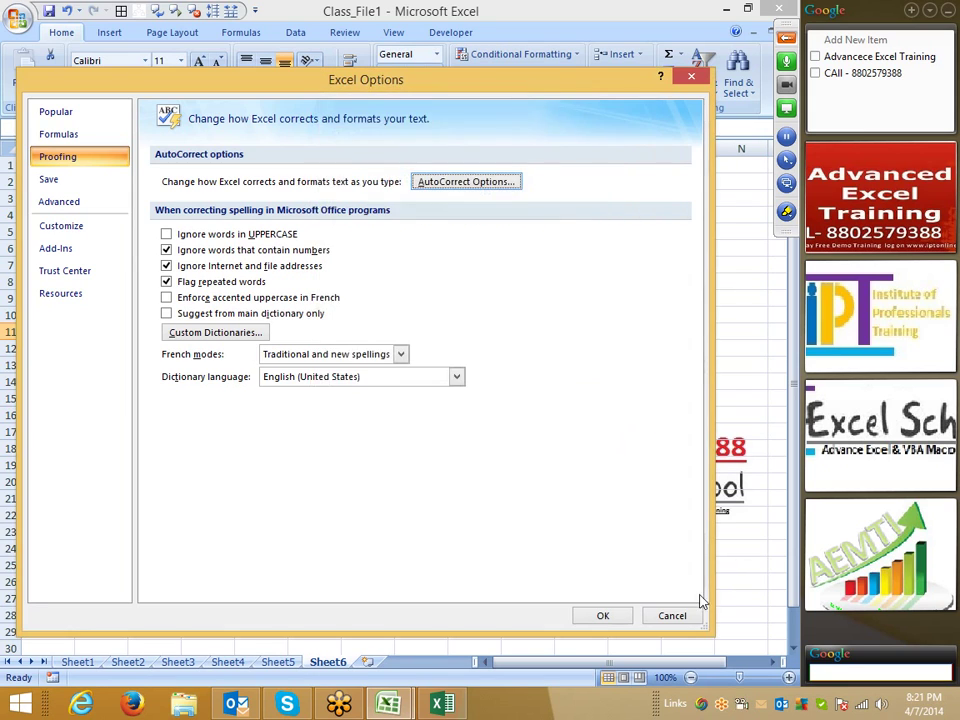
{"action": "left_click", "coordinate": [672, 615]}
{"action": "left_click", "coordinate": [118, 470]}
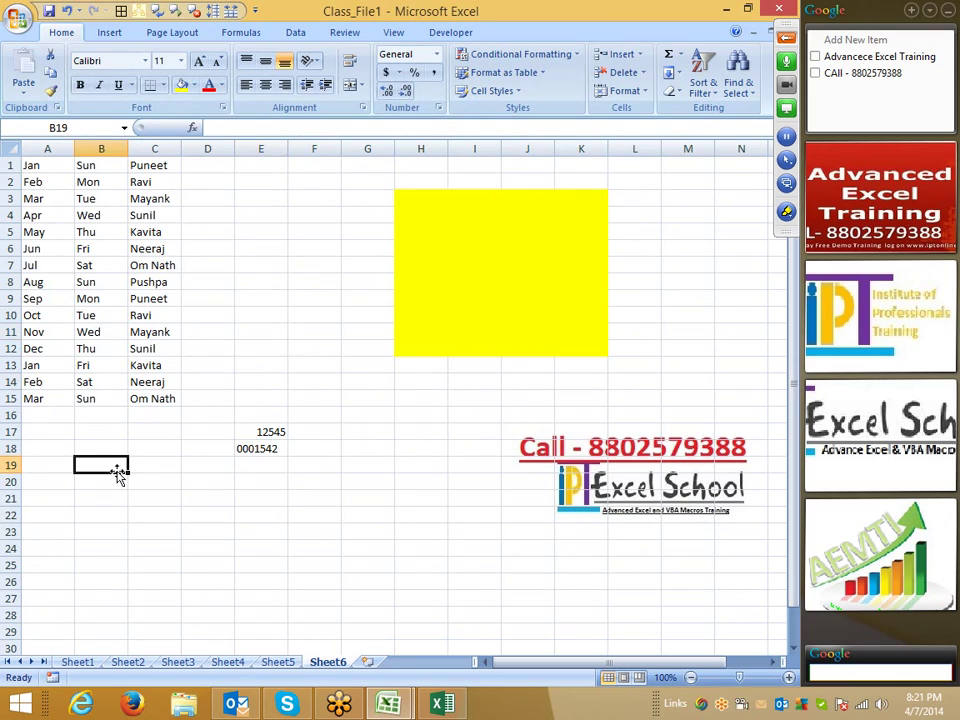
{"action": "left_click", "coordinate": [118, 475]}
{"action": "type", "text": "www"}
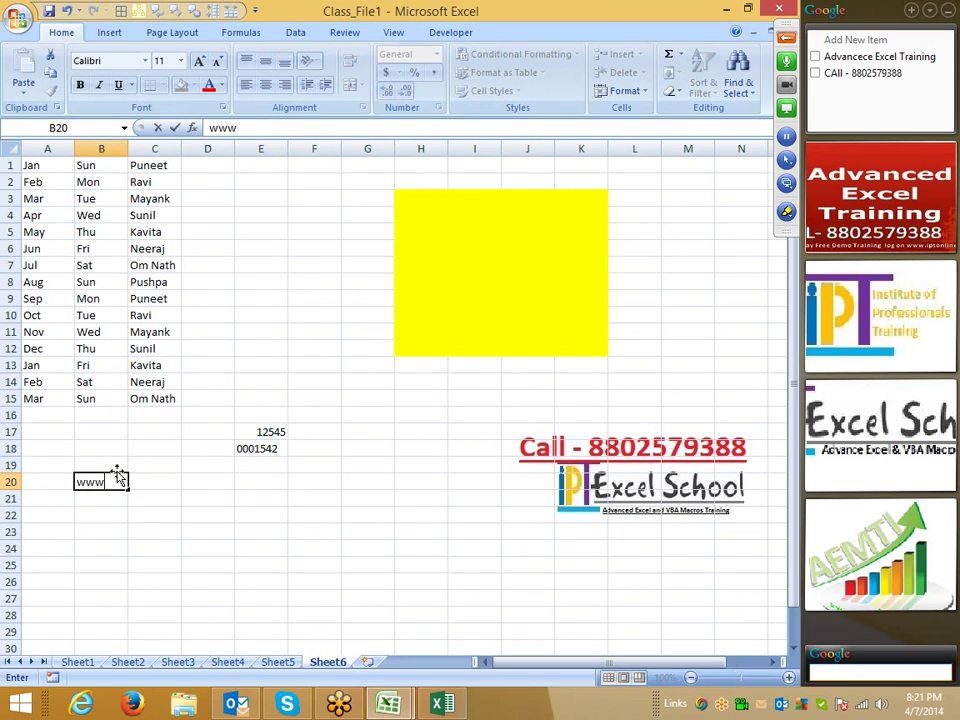
{"action": "type", "text": ".googl"}
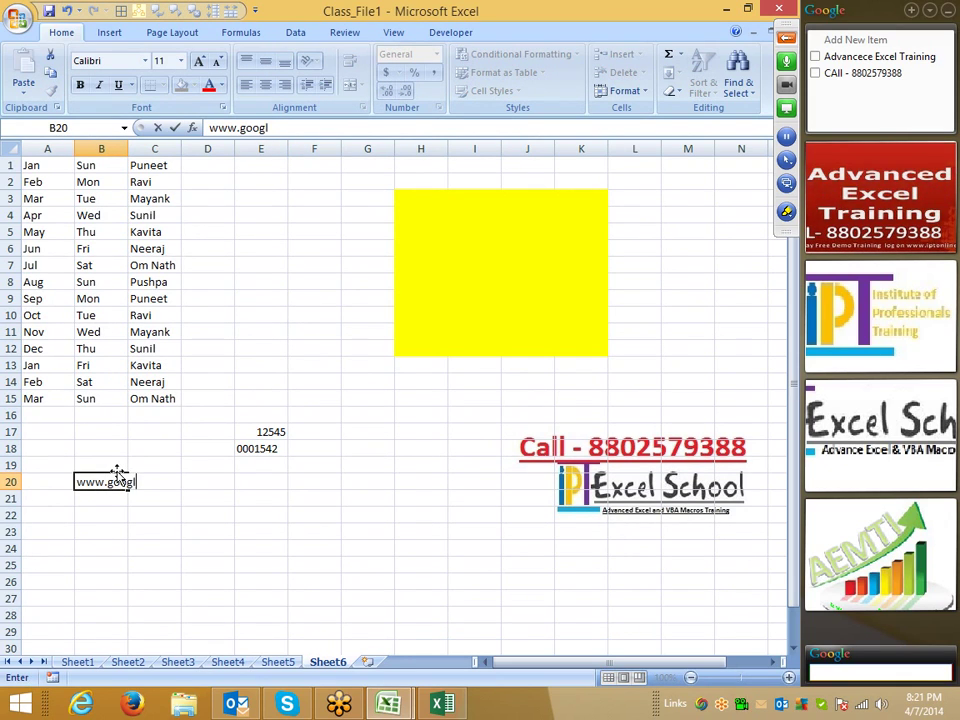
{"action": "type", "text": "e.com"}
{"action": "key", "text": "Return"}
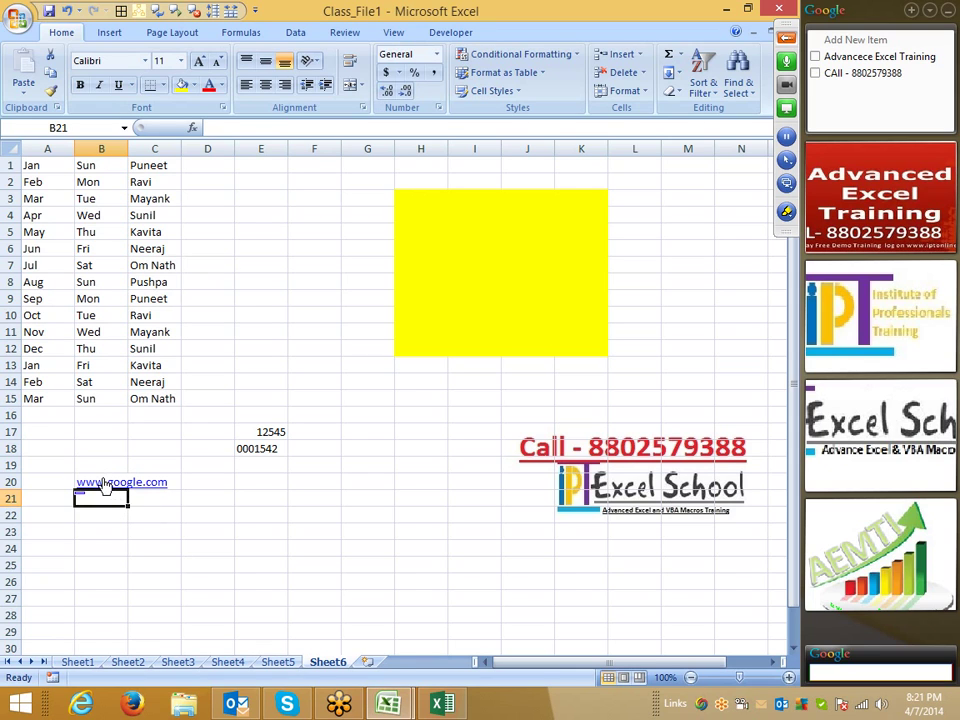
- Untick 'Internet and network paths with hyperlinks' under AutoFormat As You Type and OK both dialogs
{"action": "left_click", "coordinate": [18, 18]}
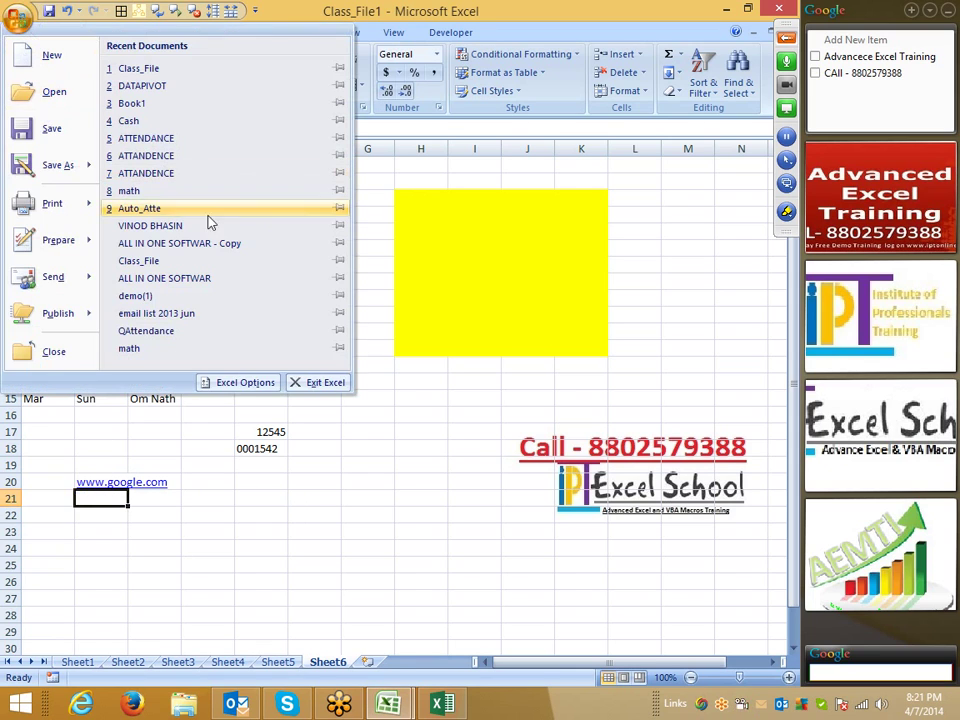
{"action": "left_click", "coordinate": [248, 386]}
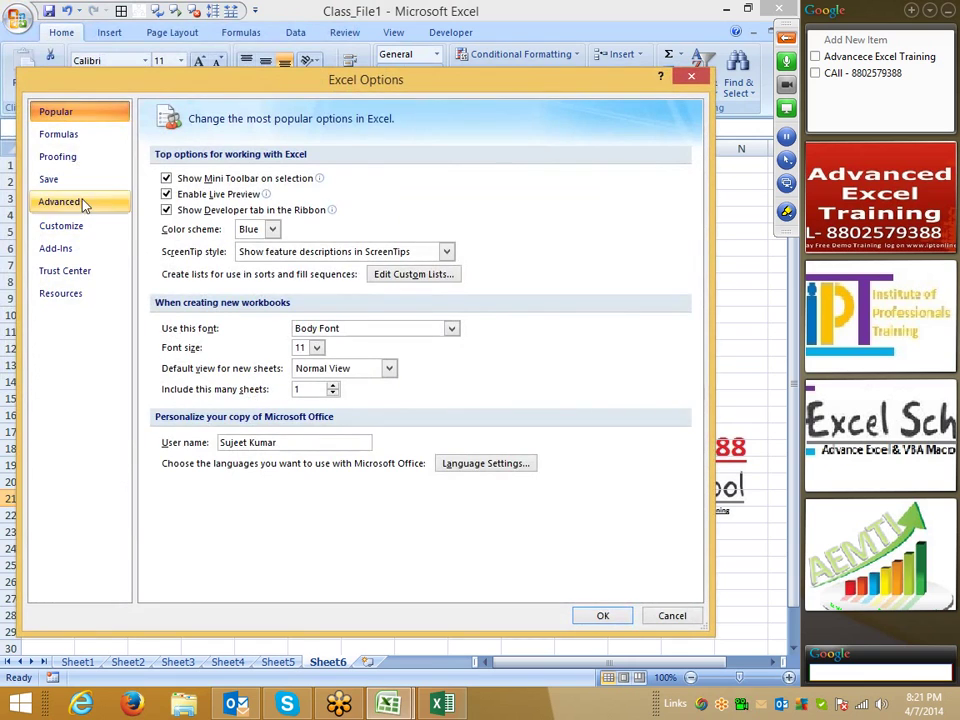
{"action": "left_click", "coordinate": [84, 160]}
{"action": "left_click", "coordinate": [465, 181]}
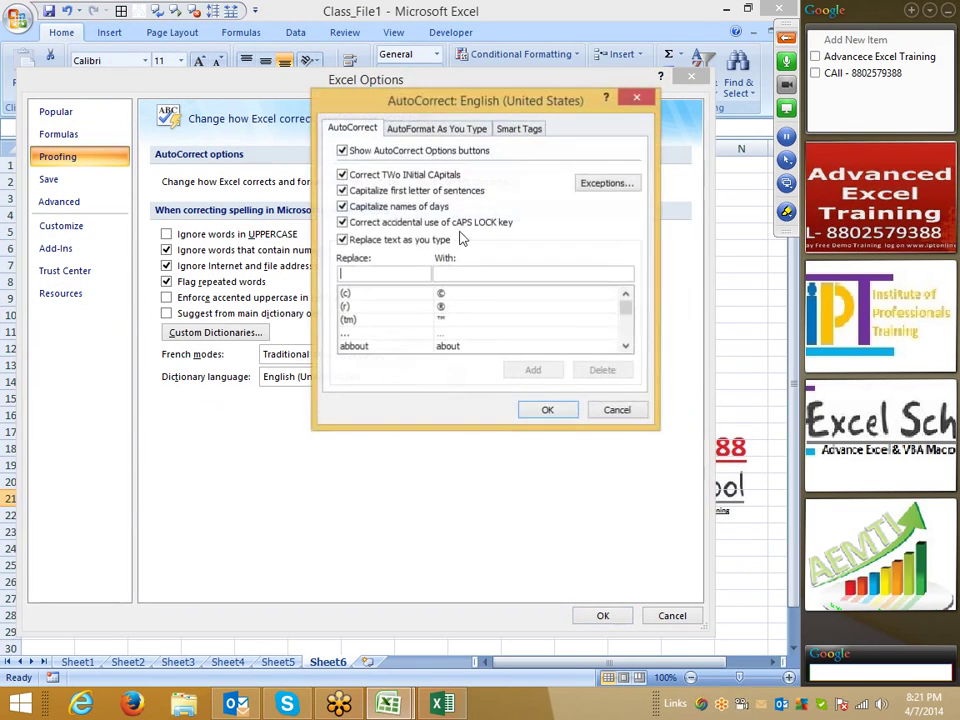
{"action": "left_click", "coordinate": [436, 129]}
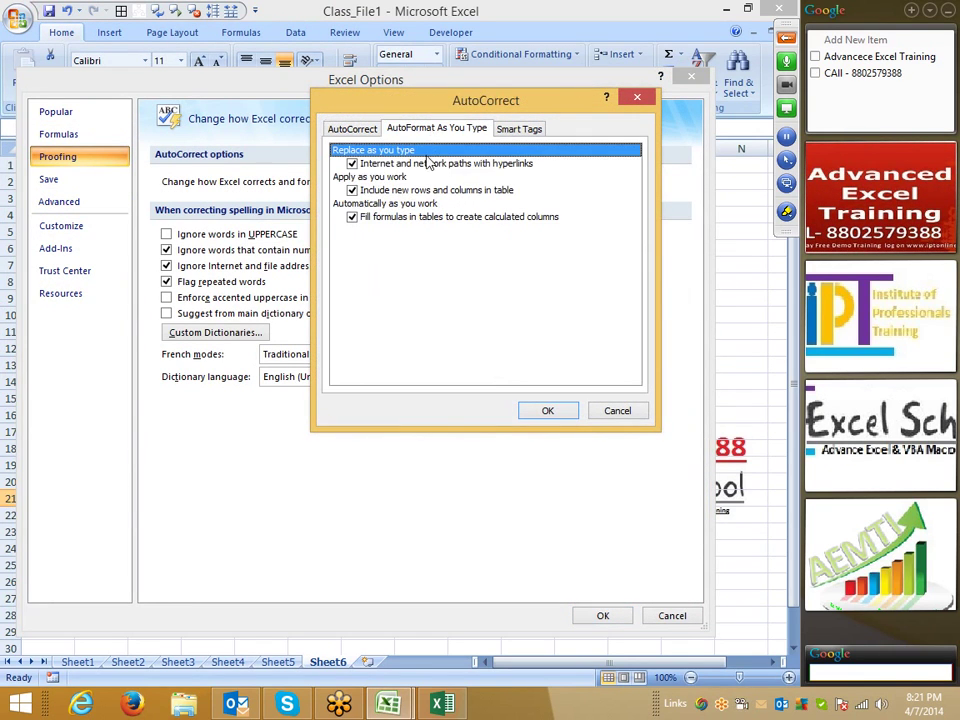
{"action": "left_click", "coordinate": [354, 165]}
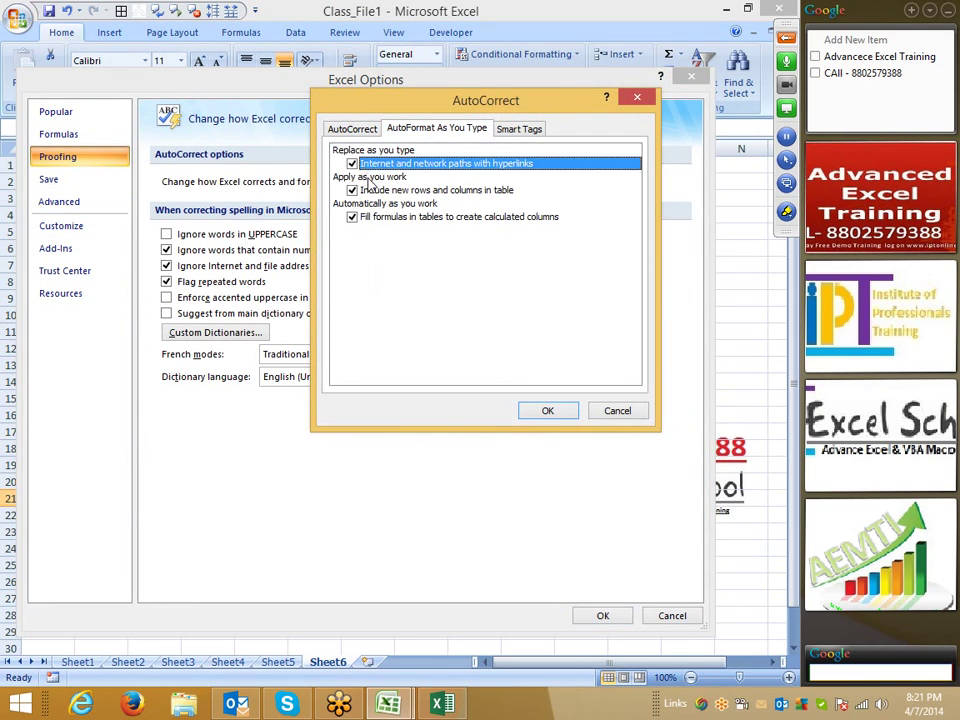
{"action": "left_click", "coordinate": [547, 411]}
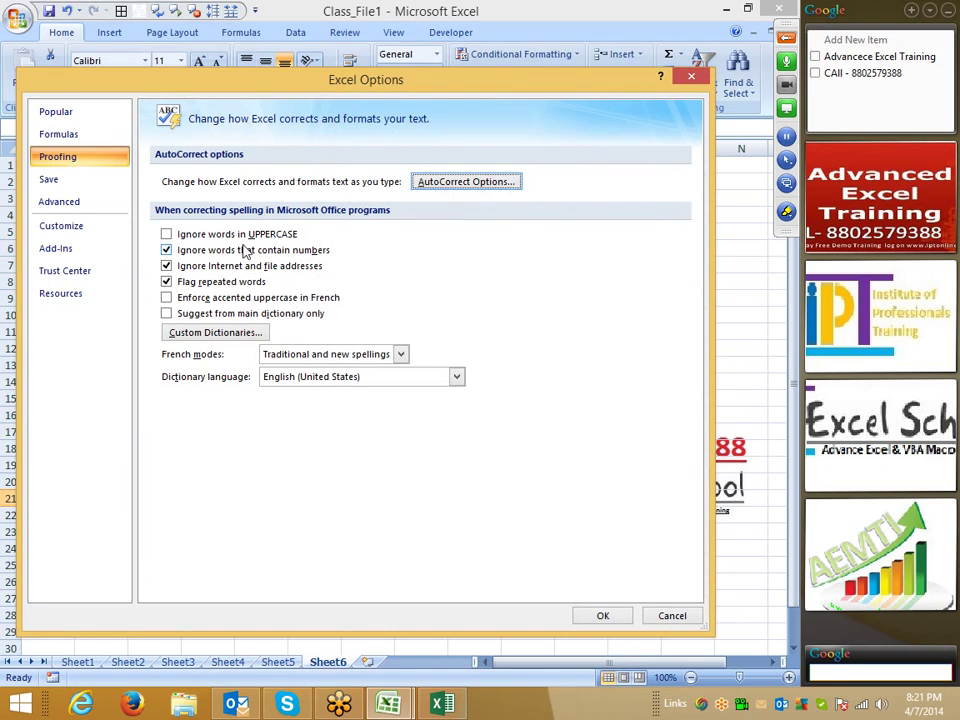
{"action": "left_click", "coordinate": [166, 234]}
{"action": "left_click", "coordinate": [603, 616]}
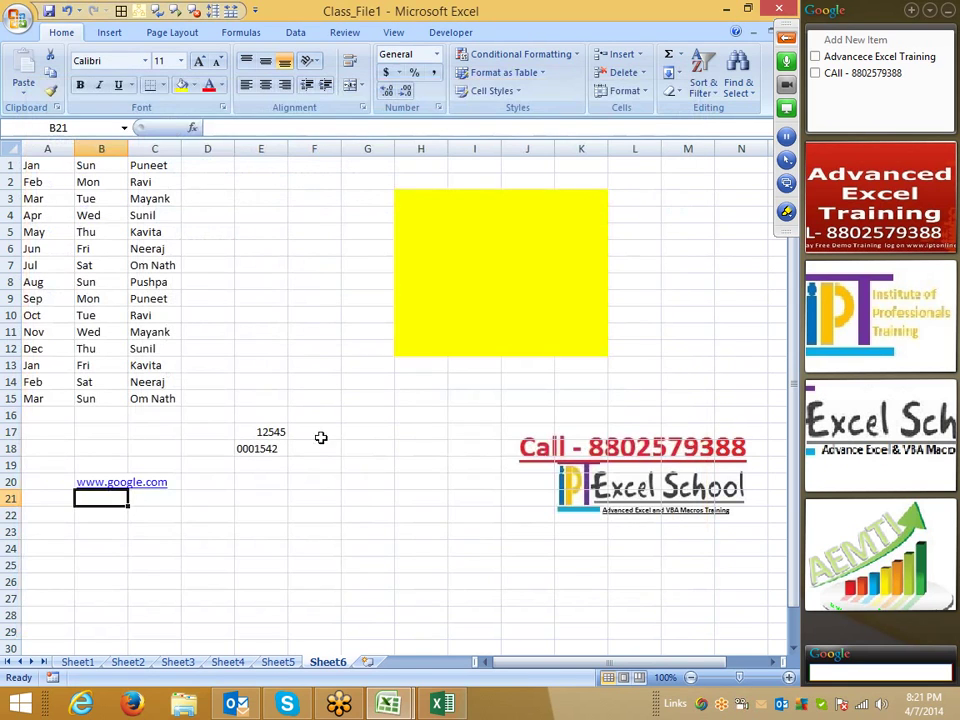
{"action": "left_click", "coordinate": [227, 514]}
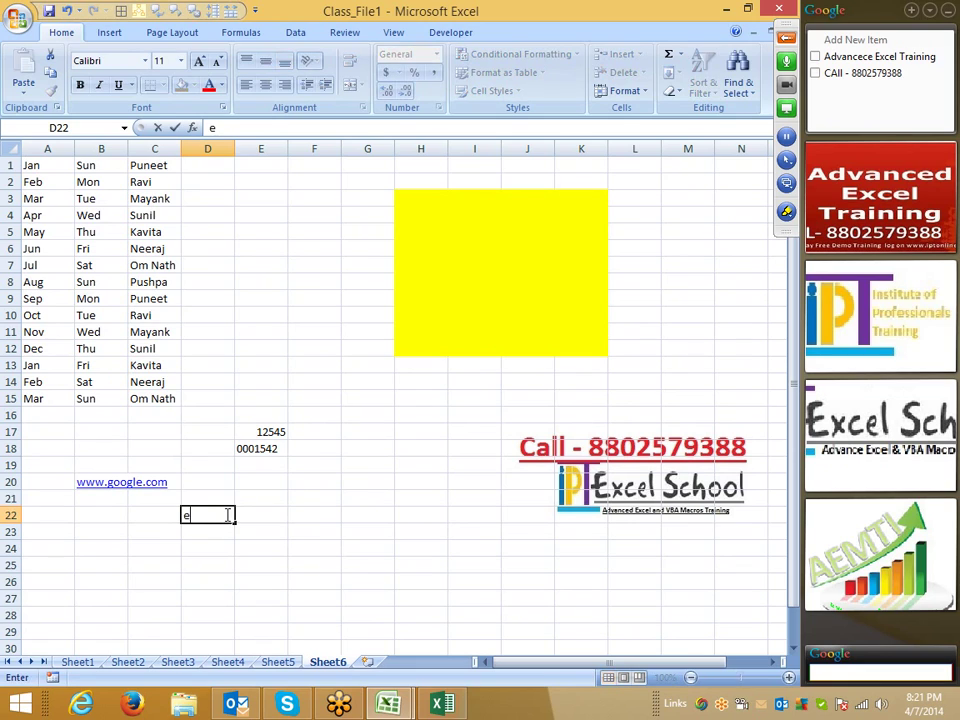
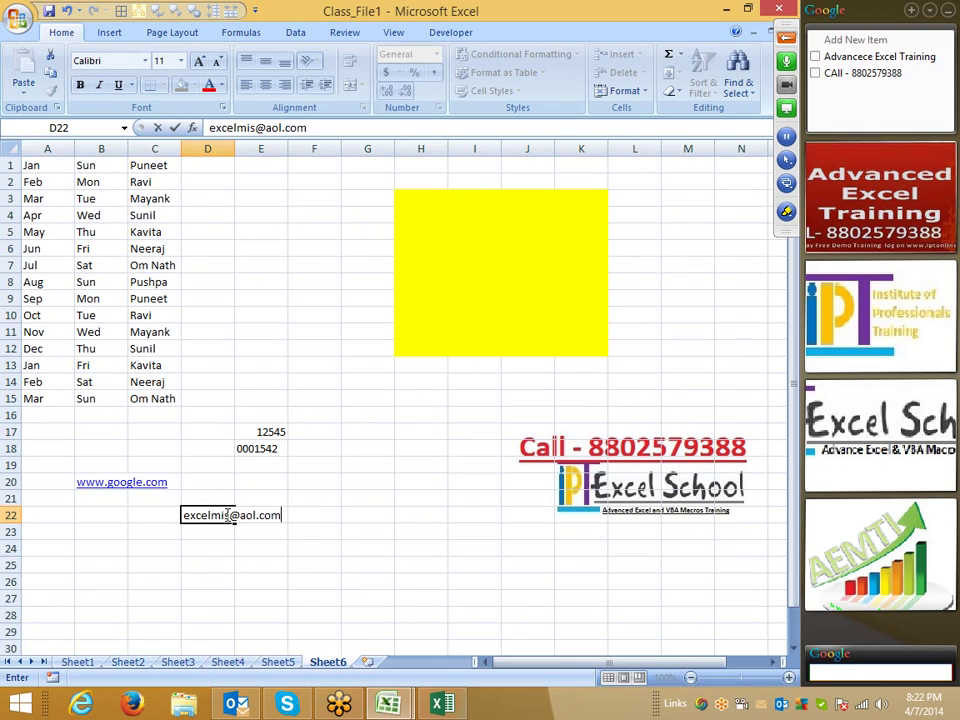
- Enter an e-mail address in D22 as plain text, then open and dismiss Excel Options
{"action": "key", "text": "Return"}
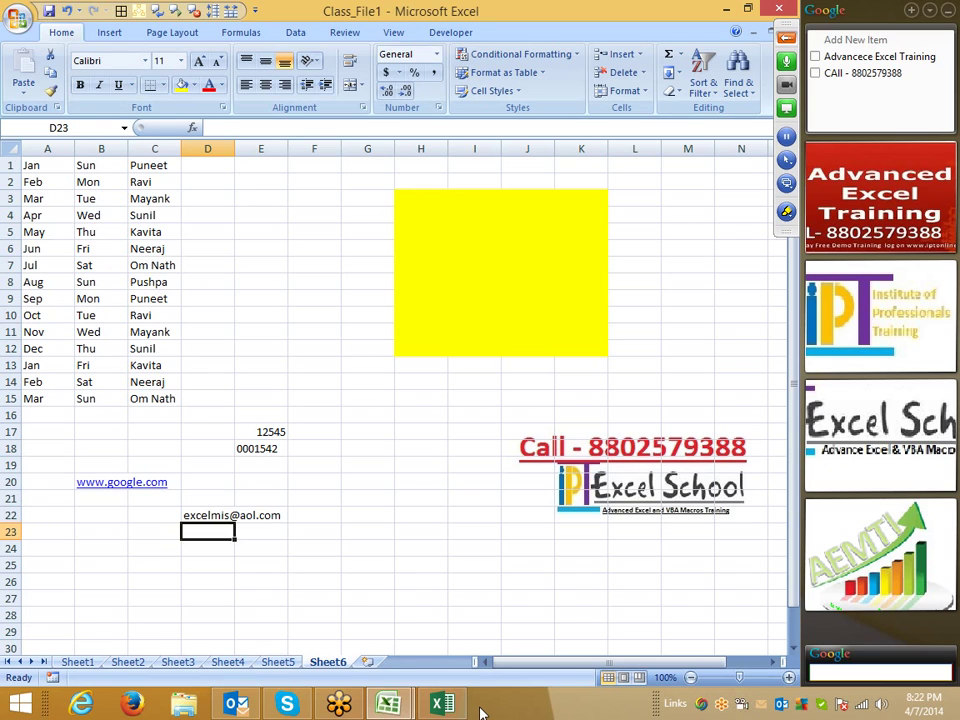
{"action": "left_click", "coordinate": [17, 20]}
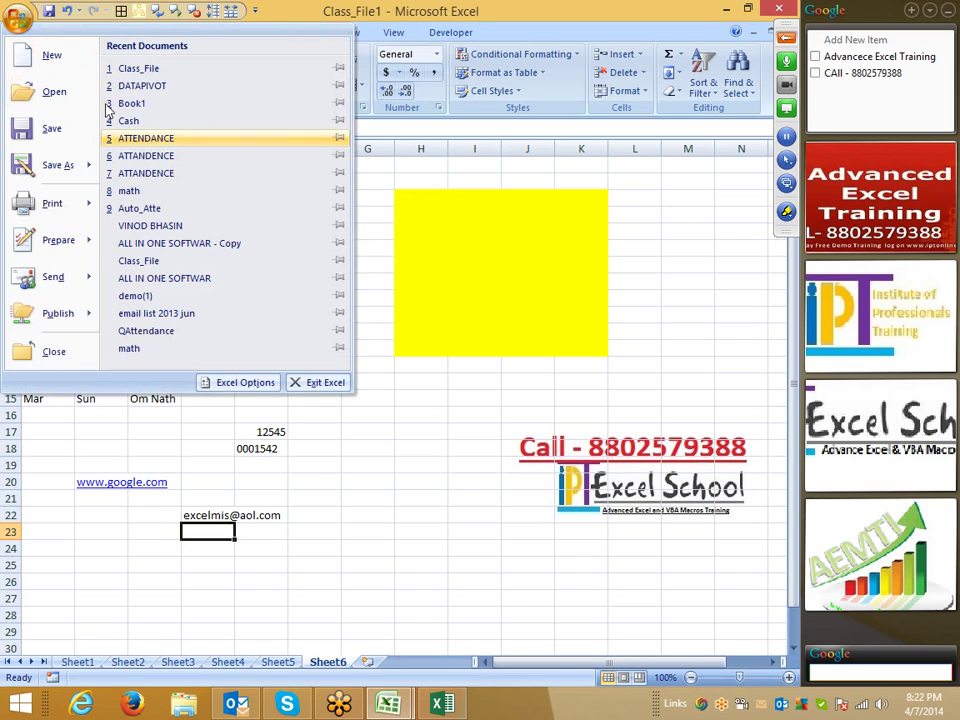
{"action": "left_click", "coordinate": [245, 384]}
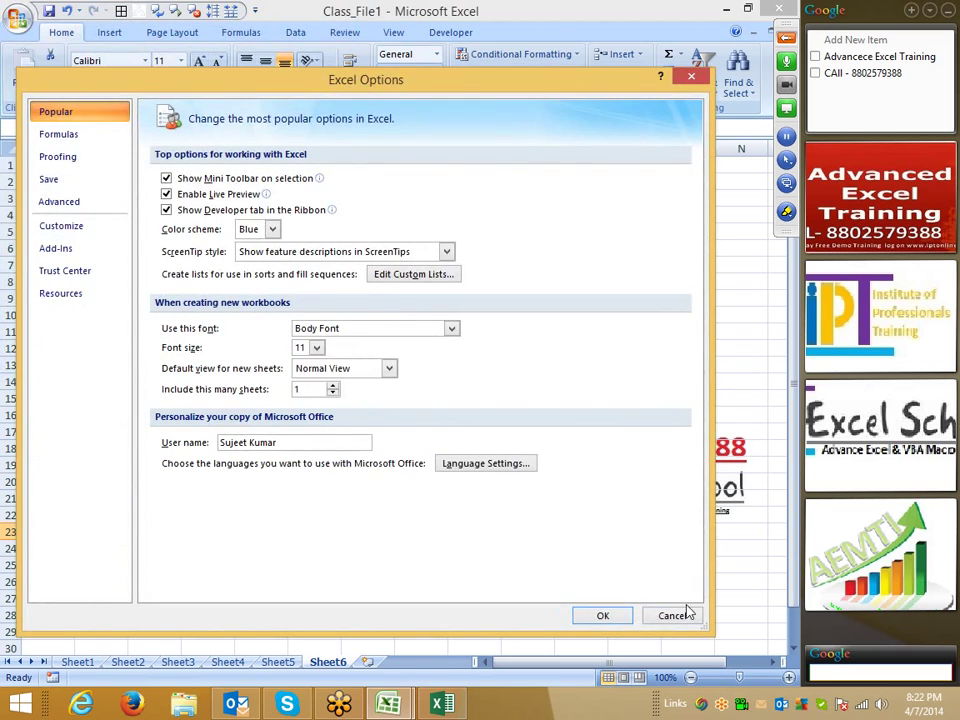
{"action": "left_click", "coordinate": [677, 617]}
- Type the misspelling Boook into cell C24
{"action": "scroll", "coordinate": [171, 484], "scroll_direction": "down", "scroll_amount": 2}
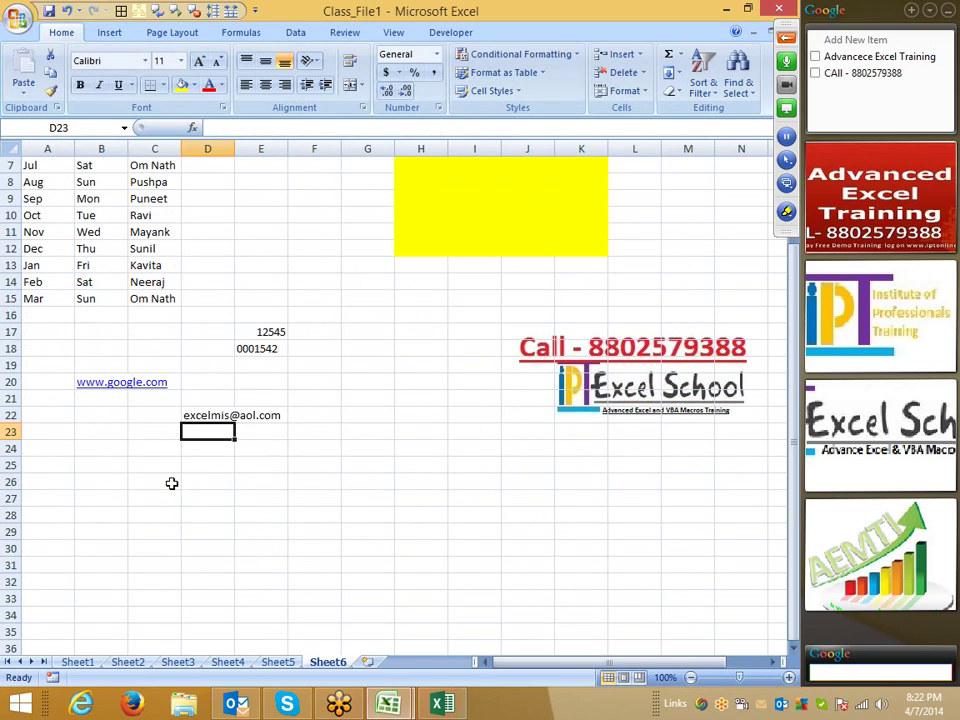
{"action": "left_click", "coordinate": [145, 447]}
{"action": "type", "text": "Boobk"}
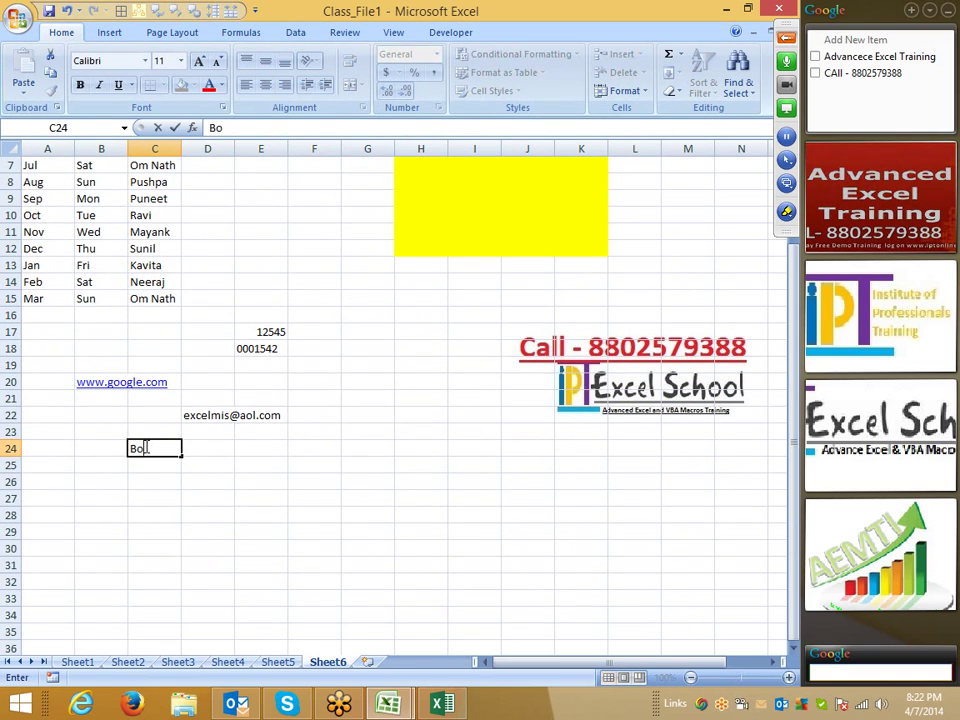
{"action": "key", "text": "BackSpace"}
{"action": "key", "text": "BackSpace"}
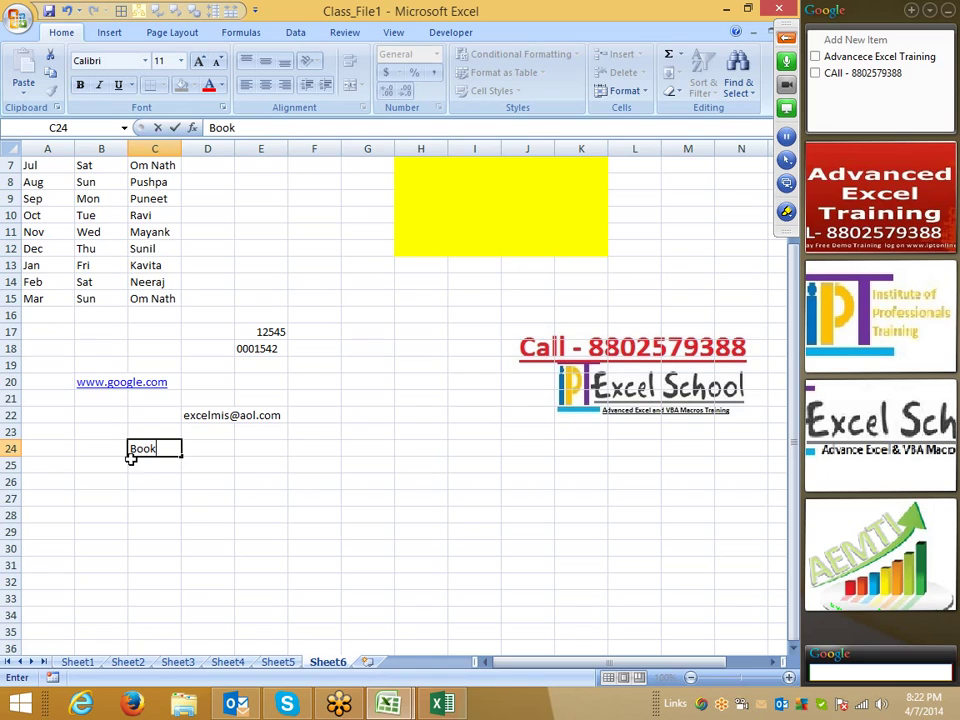
{"action": "left_click", "coordinate": [145, 449]}
{"action": "type", "text": "o"}
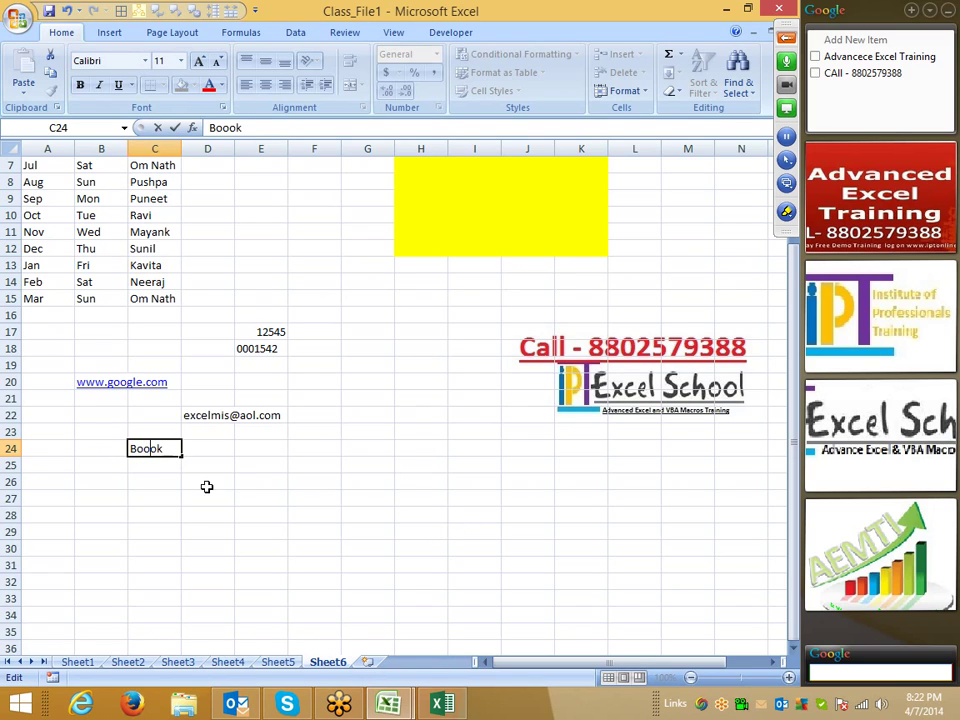
- Type the uppercase misspelling BOOOK into cell D24
{"action": "left_click_drag", "start_coordinate": [209, 466], "coordinate": [210, 453]}
{"action": "left_click", "coordinate": [210, 452]}
{"action": "left_click", "coordinate": [210, 459]}
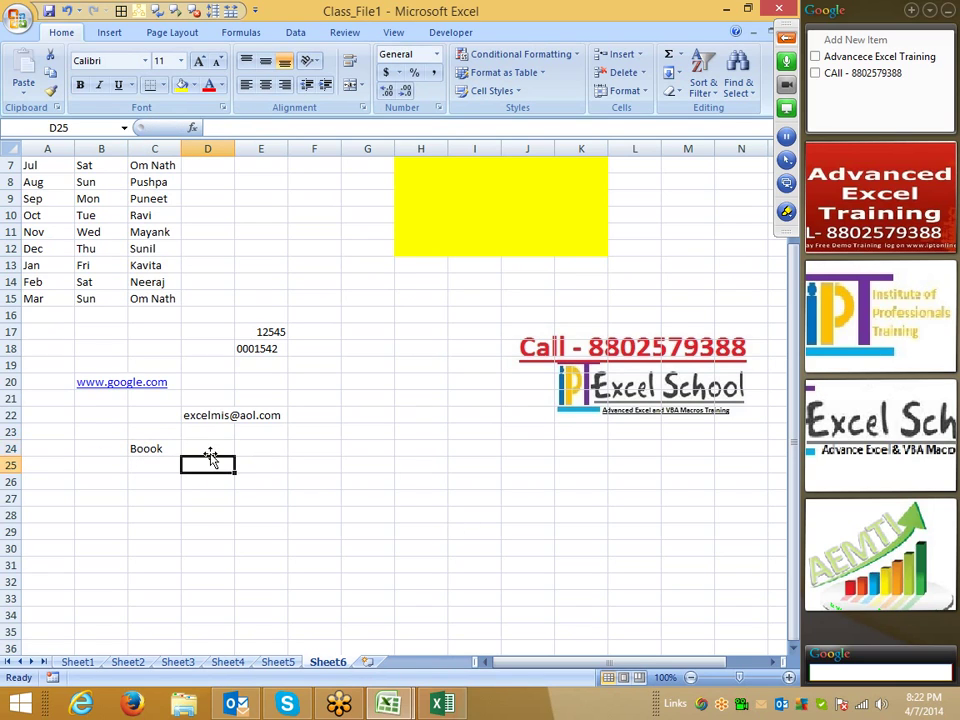
{"action": "left_click", "coordinate": [210, 452]}
{"action": "type", "text": "BOO"}
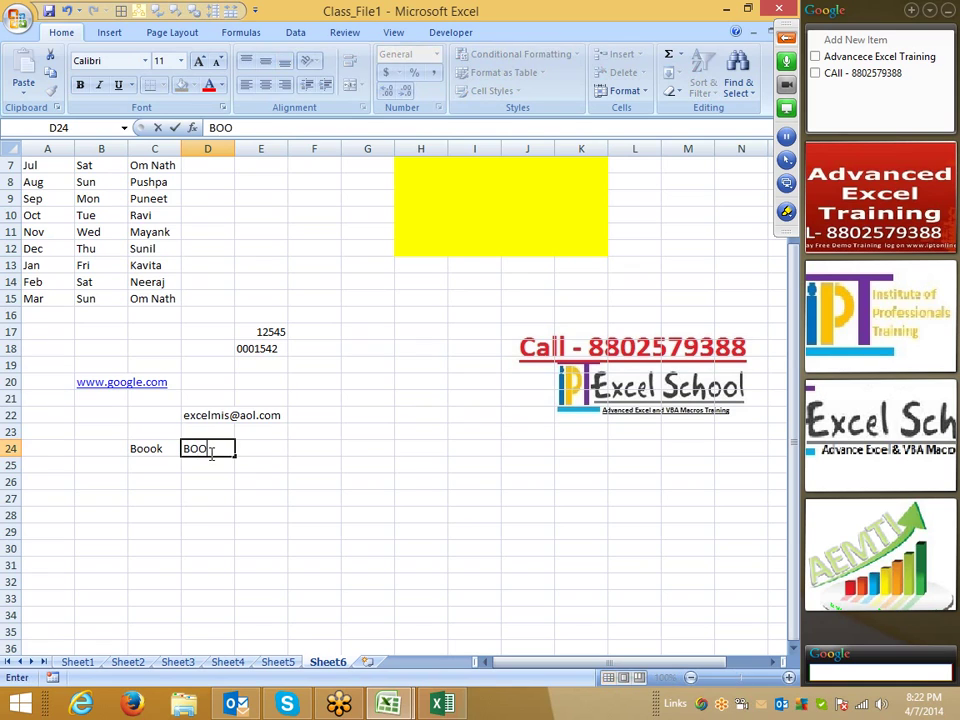
{"action": "type", "text": "OOK"}
{"action": "left_click", "coordinate": [214, 460]}
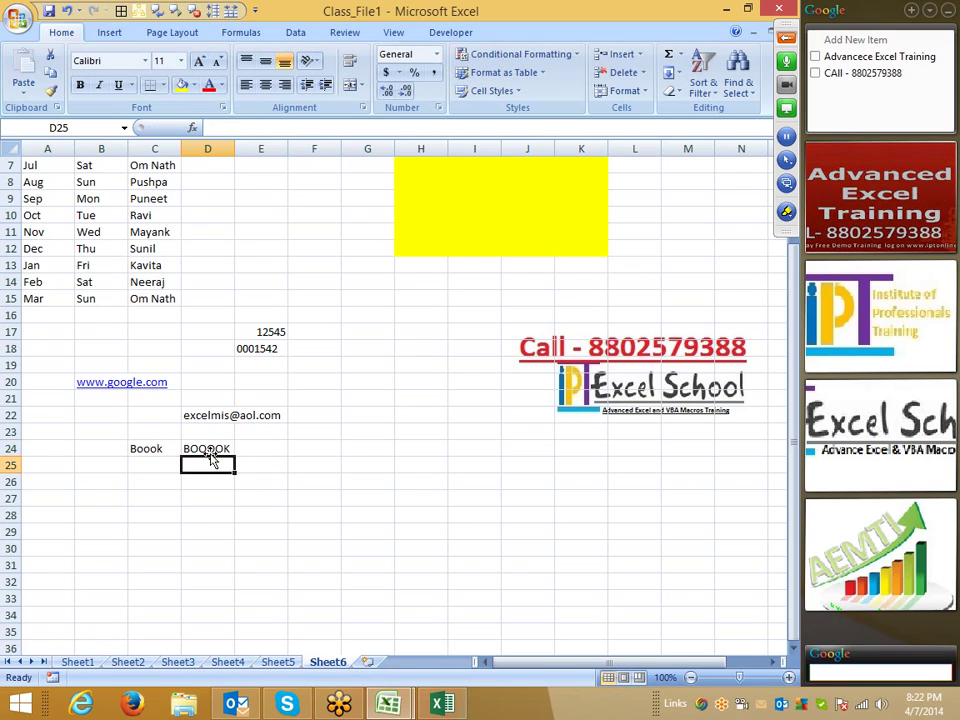
{"action": "left_click", "coordinate": [204, 444]}
{"action": "key", "text": "BackSpace"}
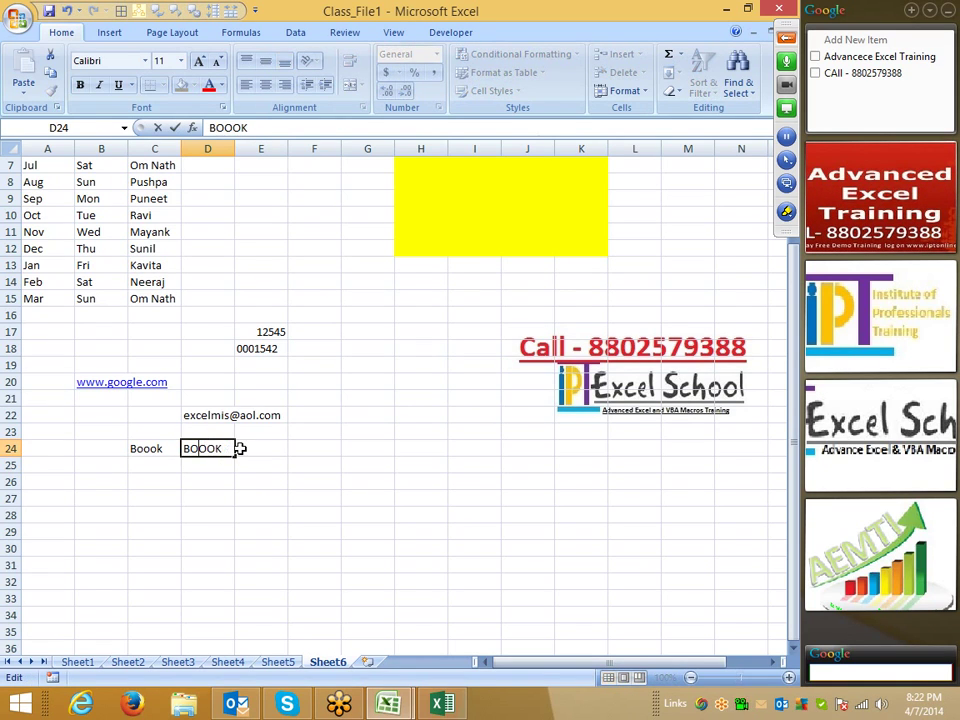
{"action": "left_click", "coordinate": [244, 465]}
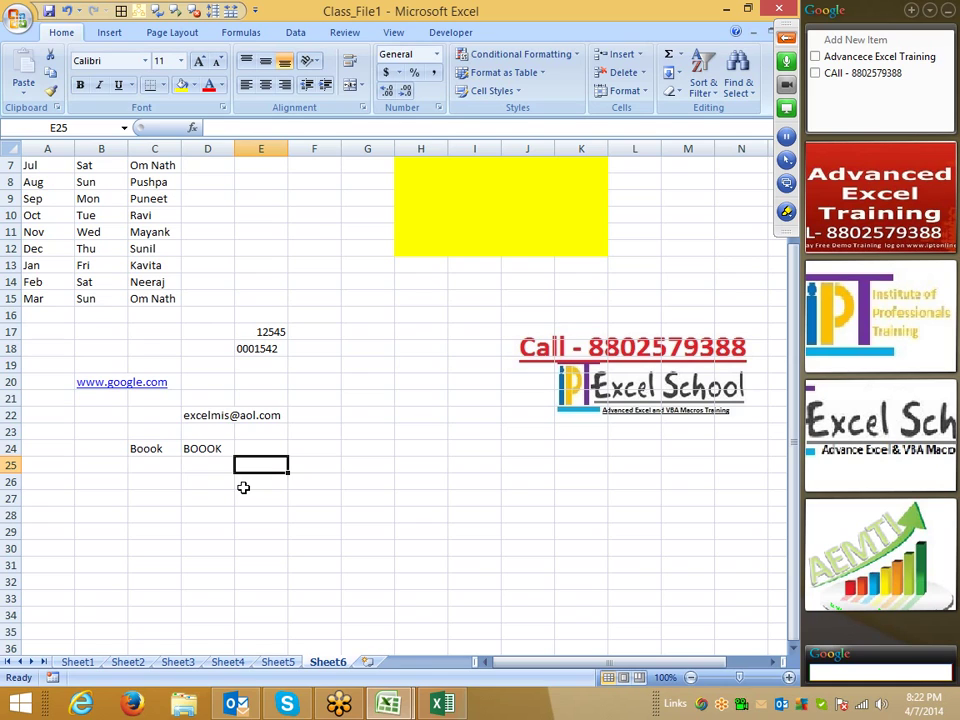
- Spell-check C24 and D24 with F7, noting BOOOK passes unflagged
{"action": "left_click_drag", "start_coordinate": [171, 444], "coordinate": [169, 461]}
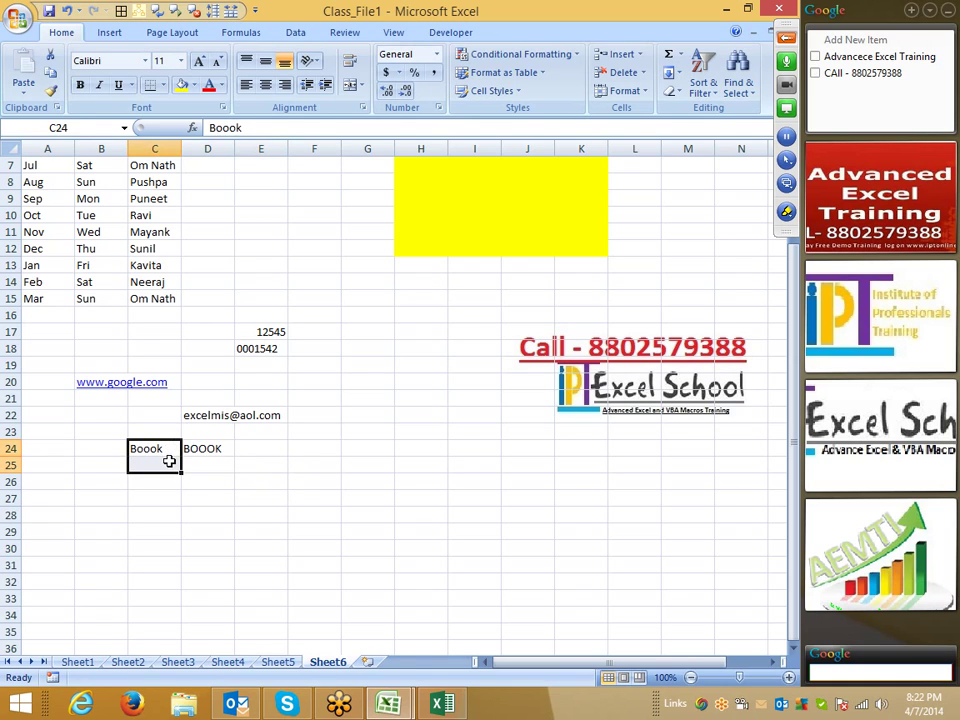
{"action": "key", "text": "F7"}
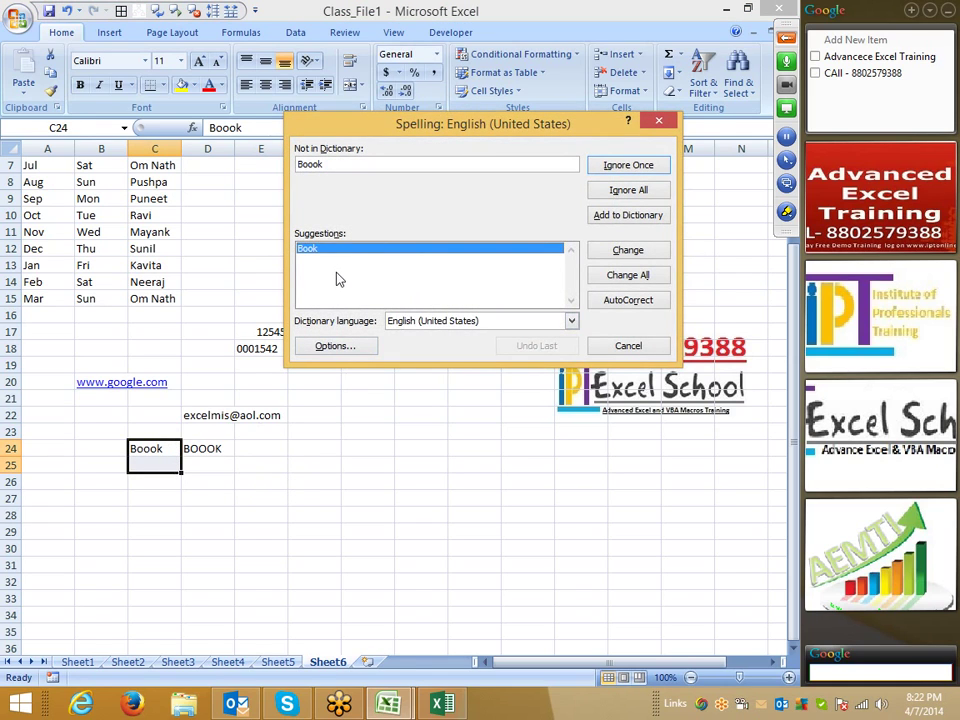
{"action": "key", "text": "Escape"}
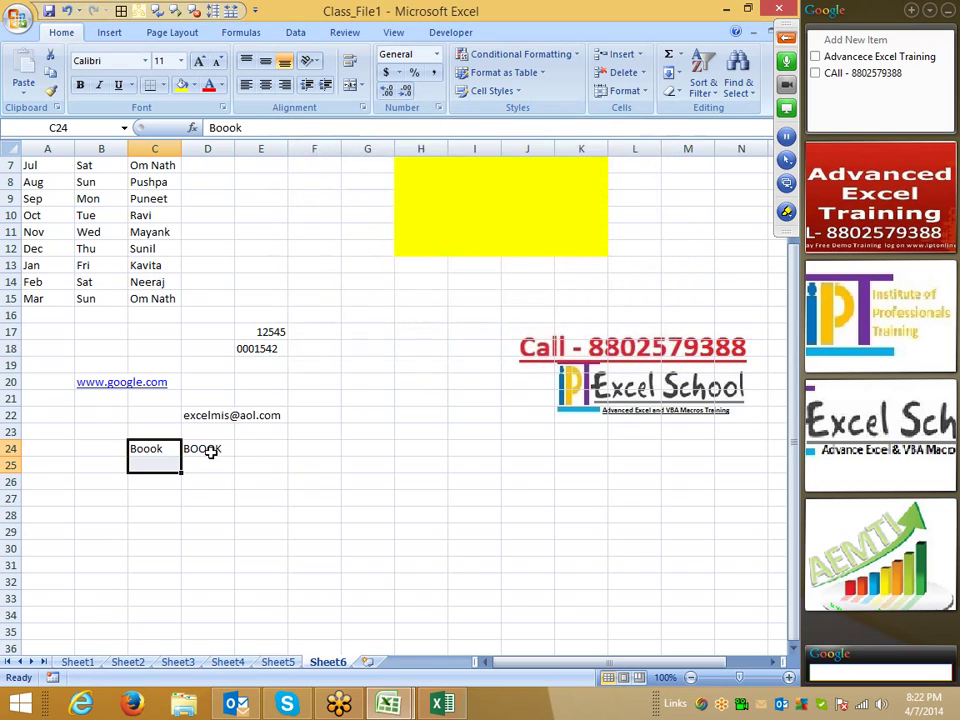
{"action": "left_click_drag", "start_coordinate": [210, 450], "coordinate": [210, 463]}
{"action": "key", "text": "F7"}
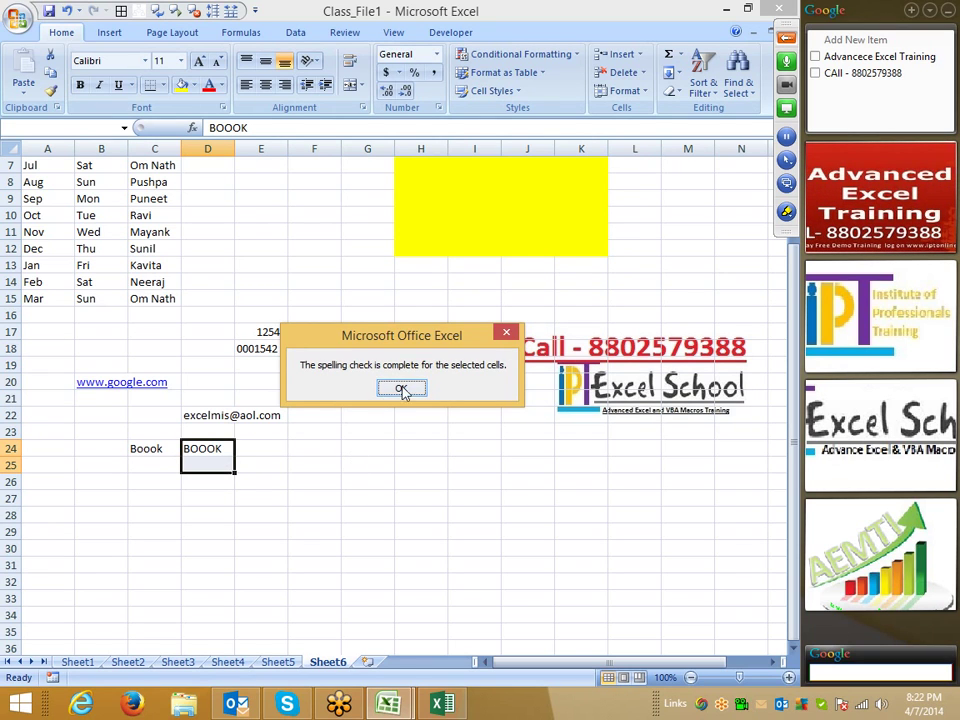
{"action": "left_click", "coordinate": [400, 388]}
- Switch off Ignore words in UPPERCASE in the Proofing options and confirm
{"action": "left_click", "coordinate": [17, 20]}
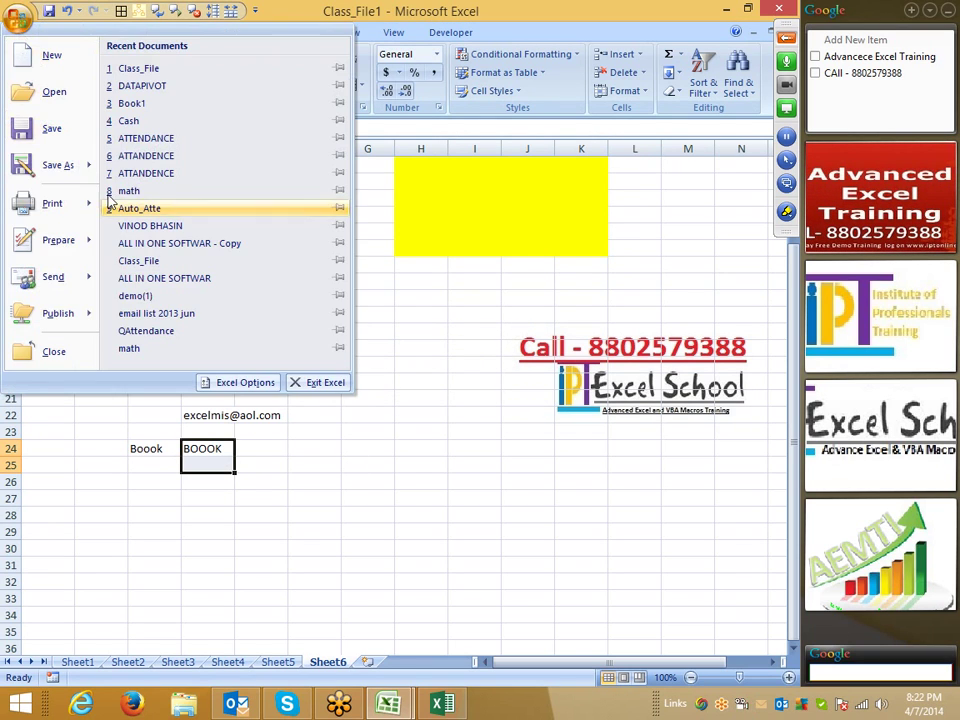
{"action": "left_click", "coordinate": [240, 380]}
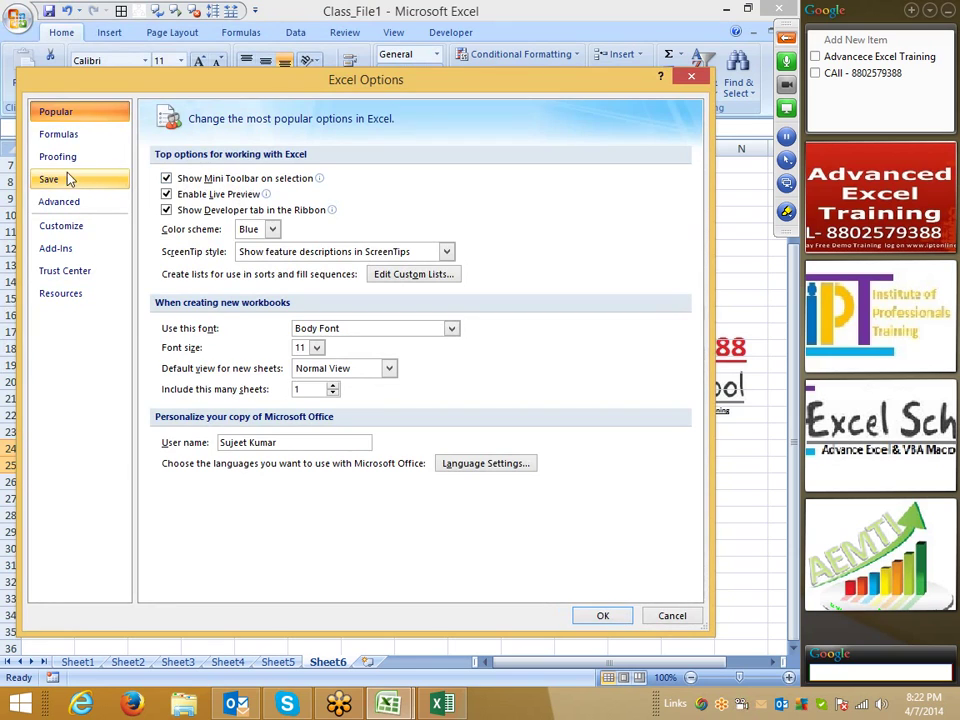
{"action": "left_click", "coordinate": [66, 158]}
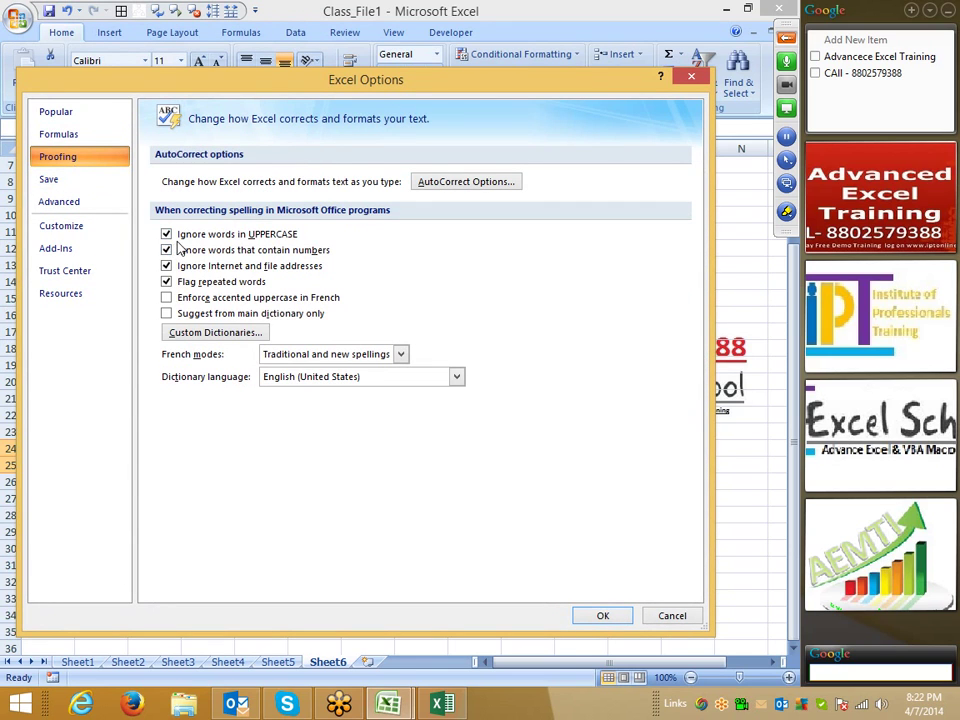
{"action": "left_click_drag", "start_coordinate": [276, 82], "coordinate": [515, 32]}
{"action": "left_click", "coordinate": [405, 184]}
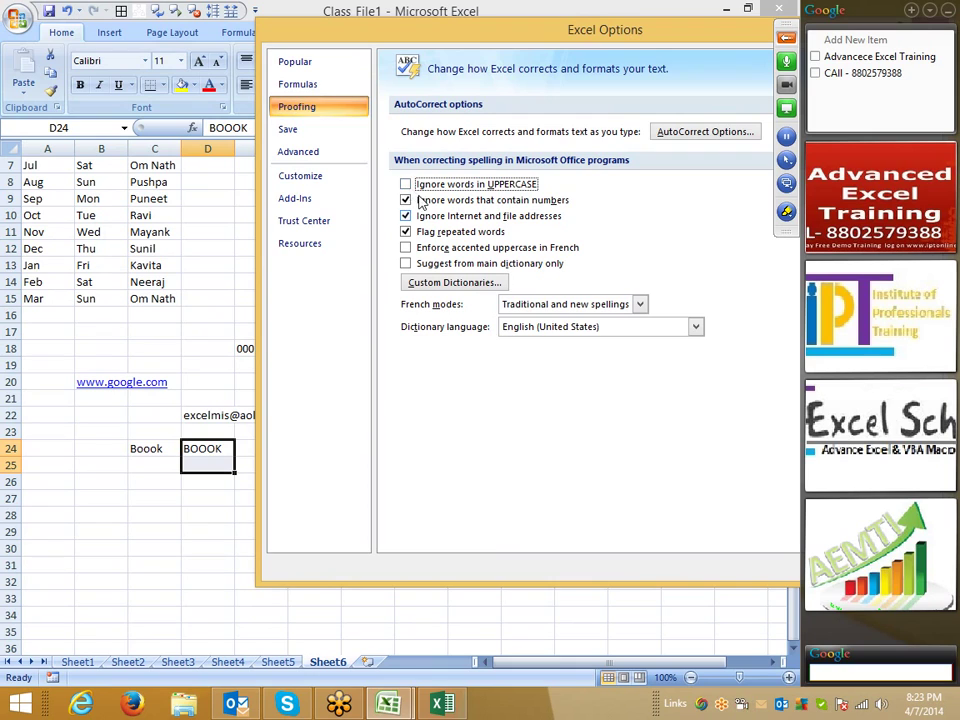
{"action": "left_click", "coordinate": [406, 185]}
{"action": "left_click", "coordinate": [405, 187]}
{"action": "left_click_drag", "start_coordinate": [514, 20], "coordinate": [326, 21]}
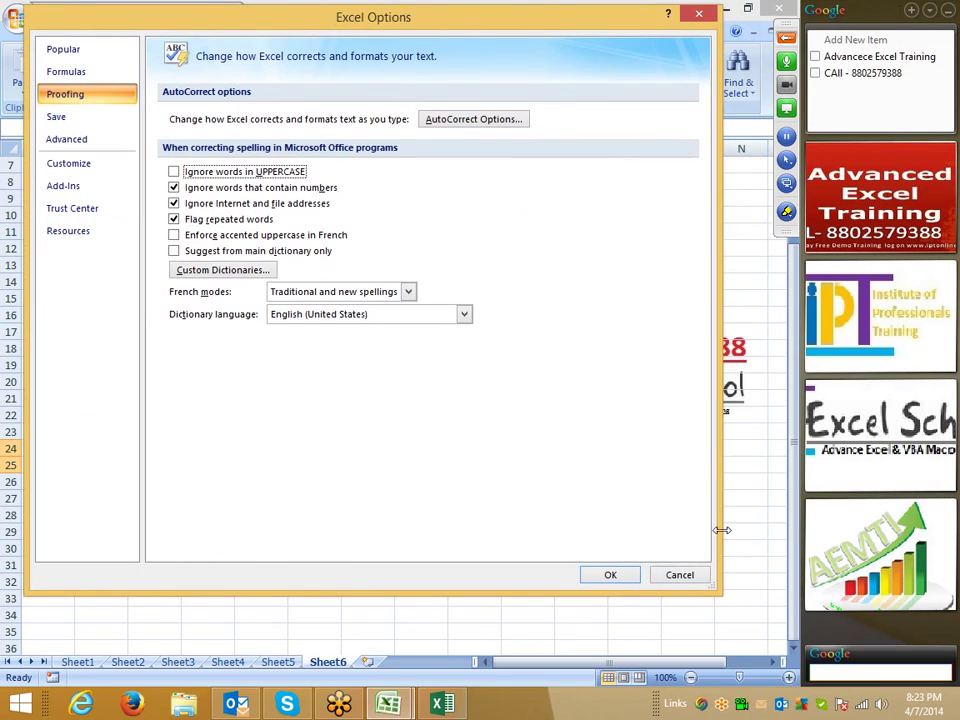
{"action": "left_click", "coordinate": [607, 575]}
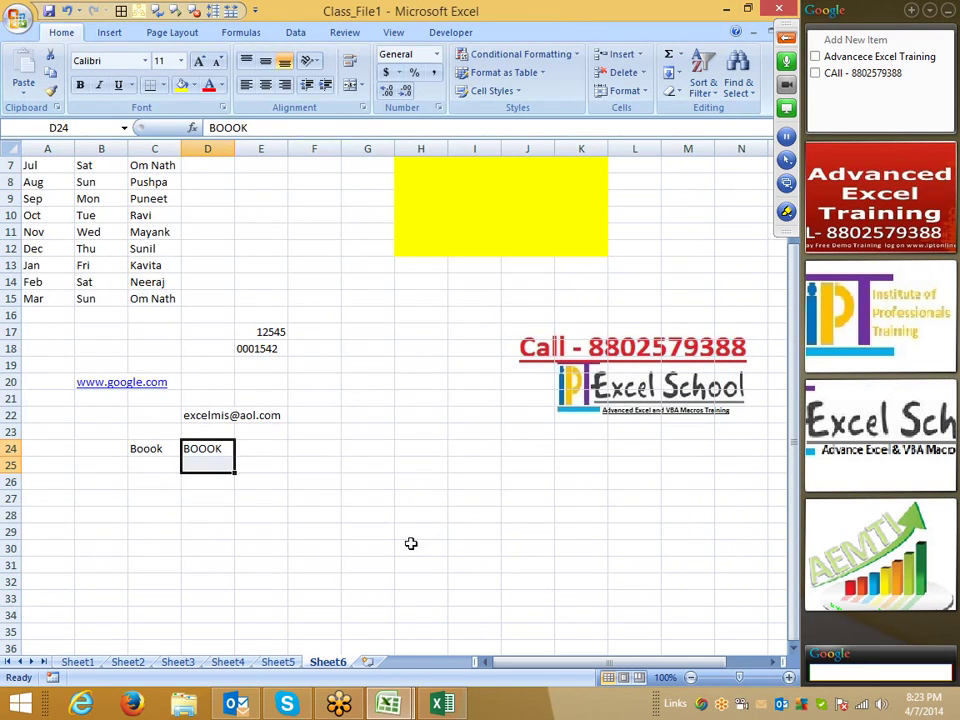
- Re-run the spell check with F7 so BOOOK in D24 is flagged, then close it
{"action": "key", "text": "F7"}
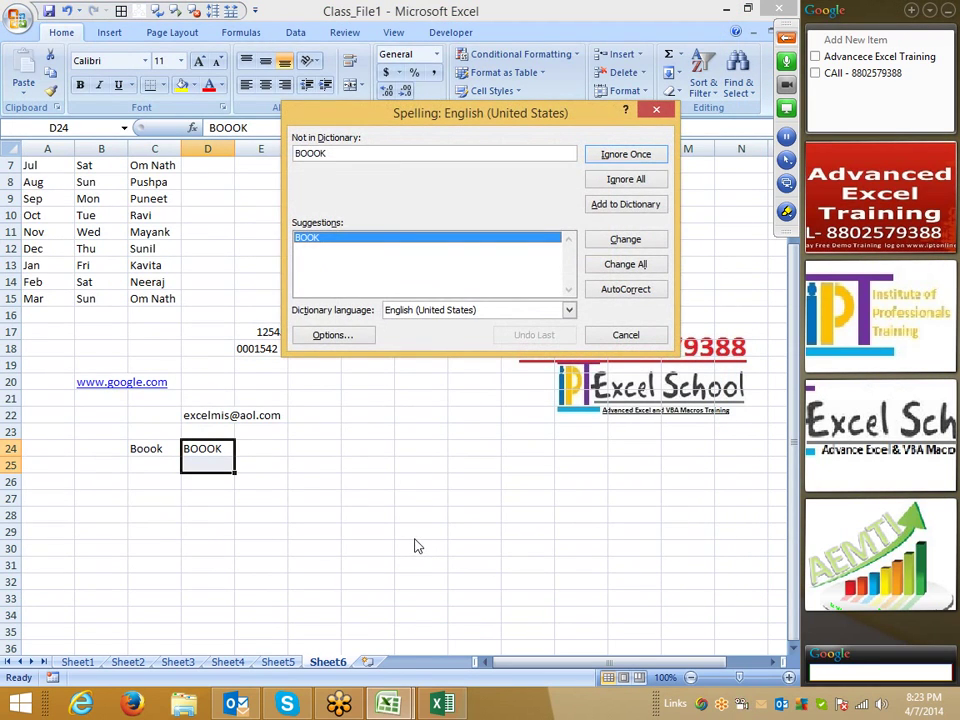
{"action": "left_click", "coordinate": [655, 110]}
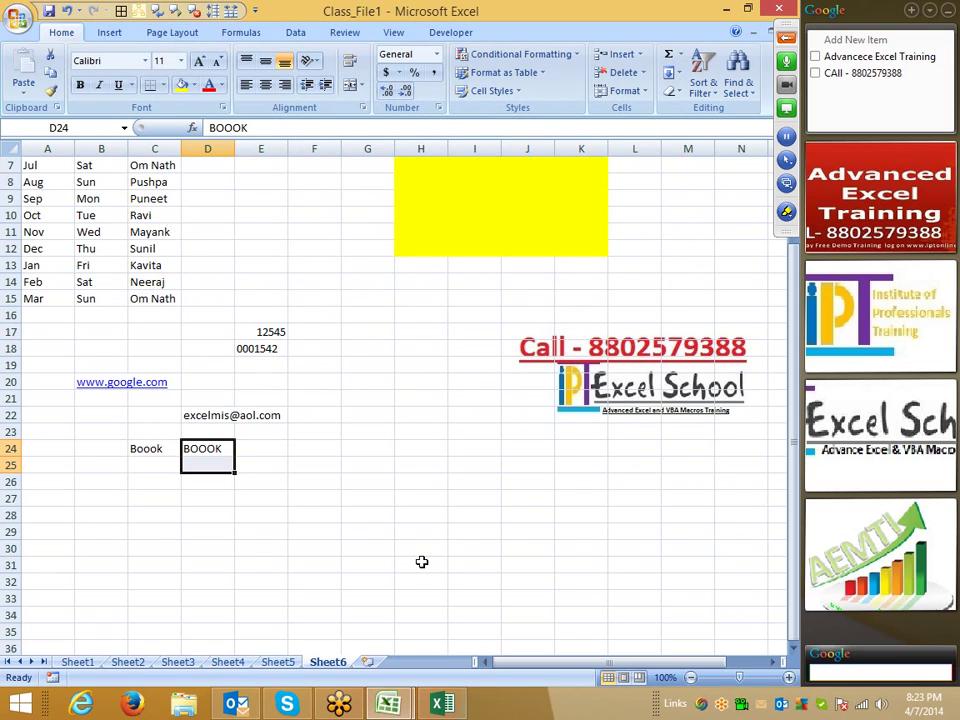
{"action": "left_click", "coordinate": [429, 427]}
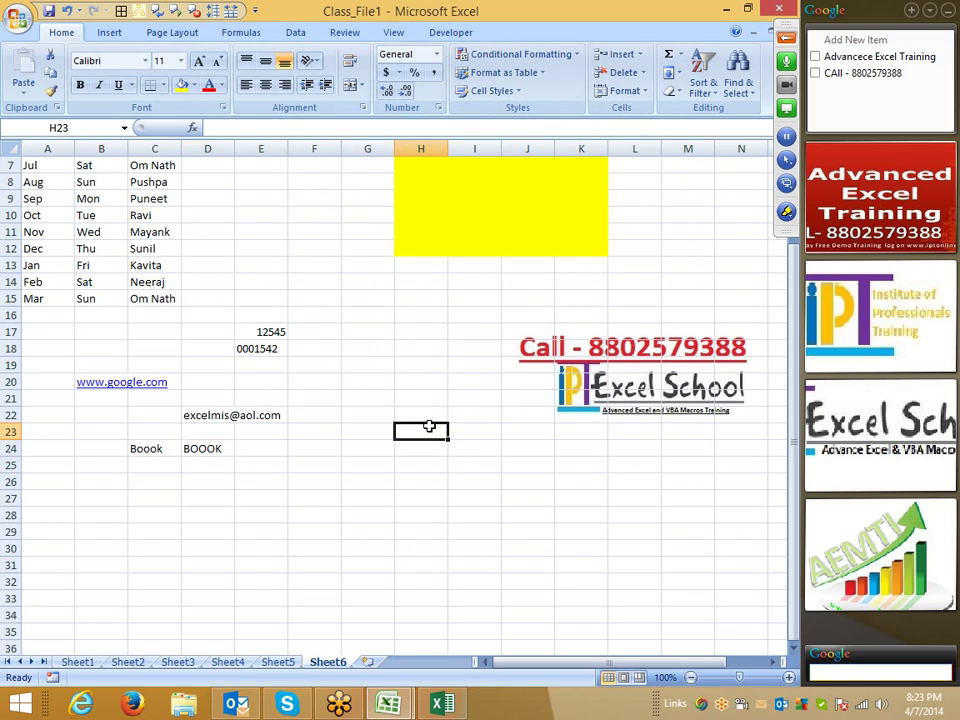
- Open Save As for Class_File1 and switch the save location to the Documents folder
{"action": "key", "text": "F12"}
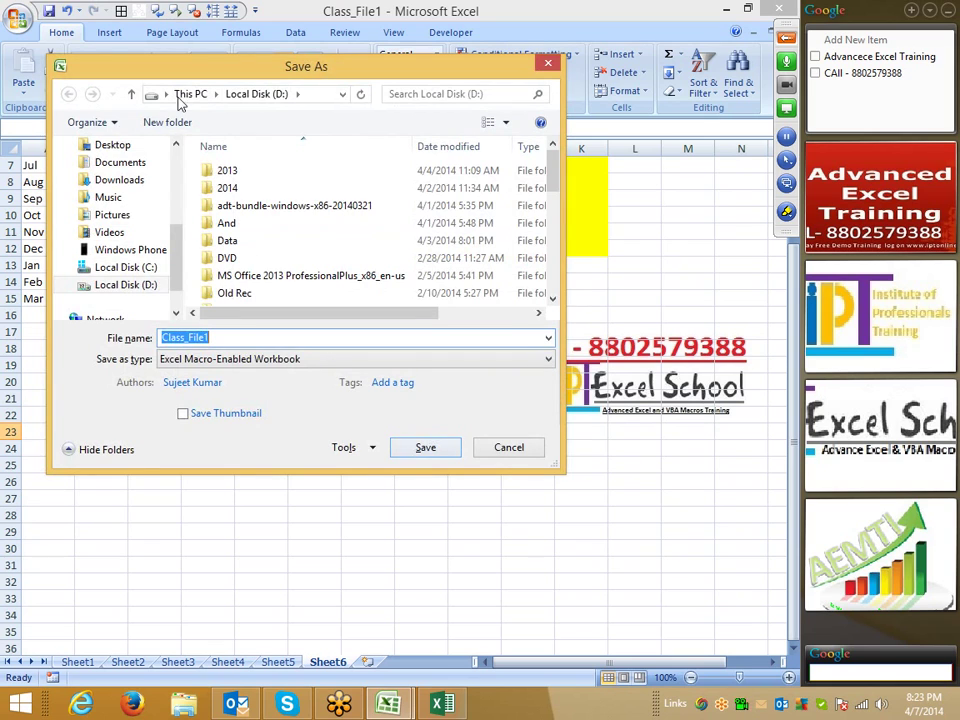
{"action": "left_click_drag", "start_coordinate": [141, 58], "coordinate": [205, 60]}
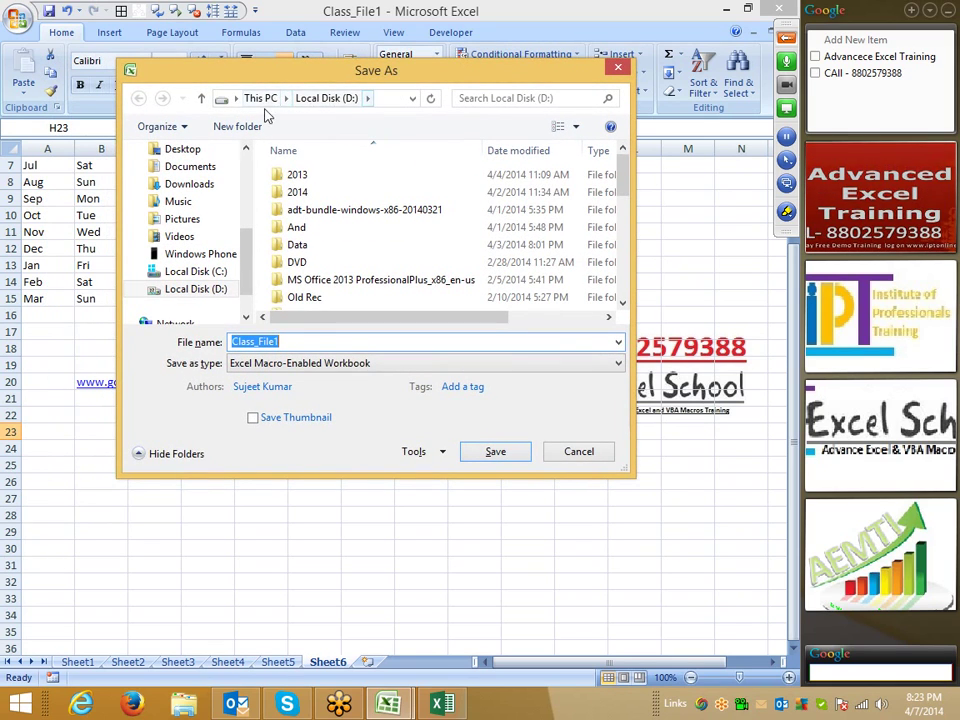
{"action": "left_click", "coordinate": [195, 166]}
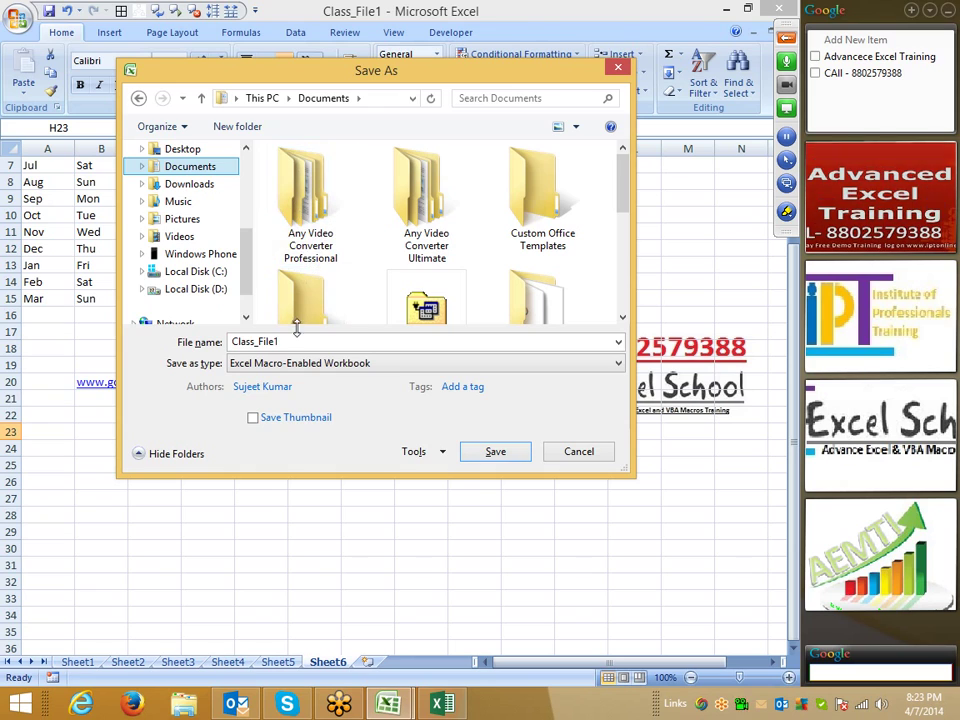
- Try the Excel Workbook, 97-2003 and Macro-Enabled save types, settle on Excel Workbook, then cancel
{"action": "left_click", "coordinate": [275, 363]}
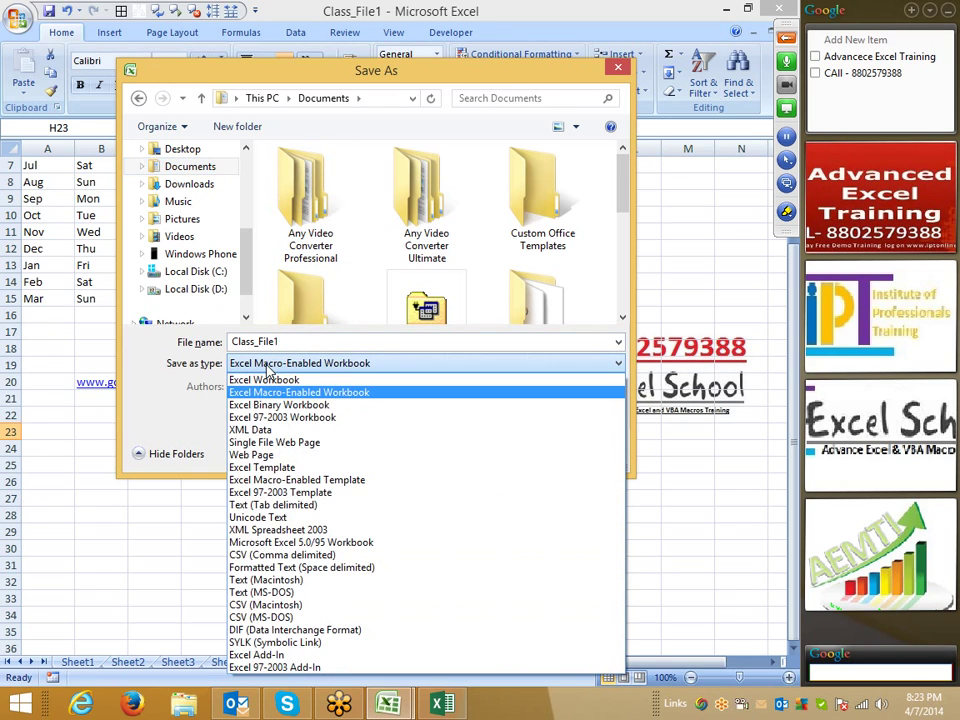
{"action": "left_click", "coordinate": [270, 377]}
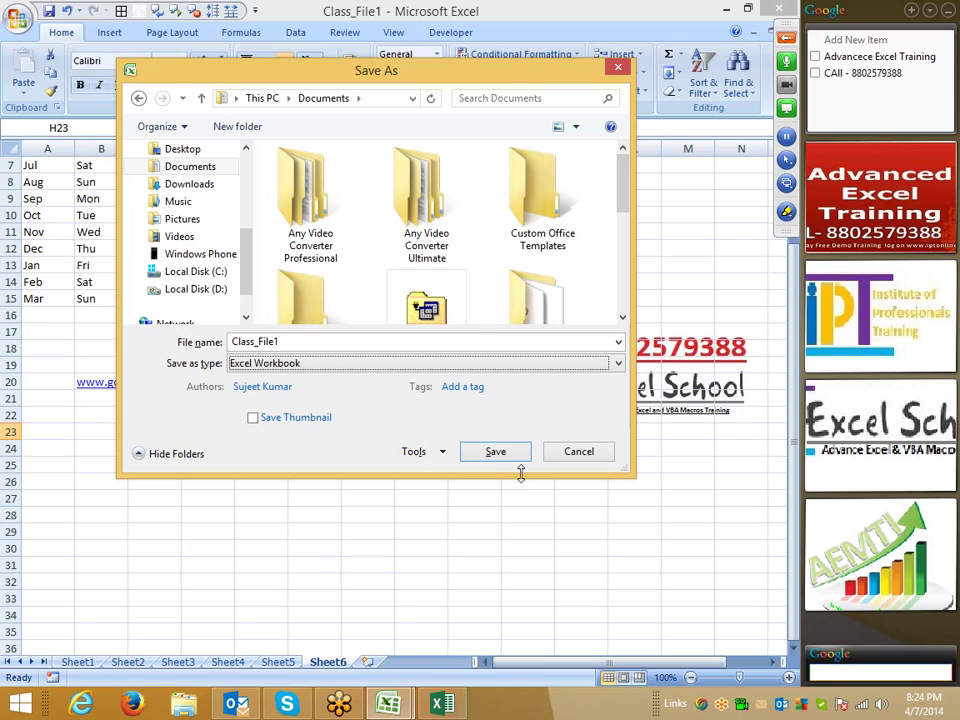
{"action": "left_click", "coordinate": [316, 364]}
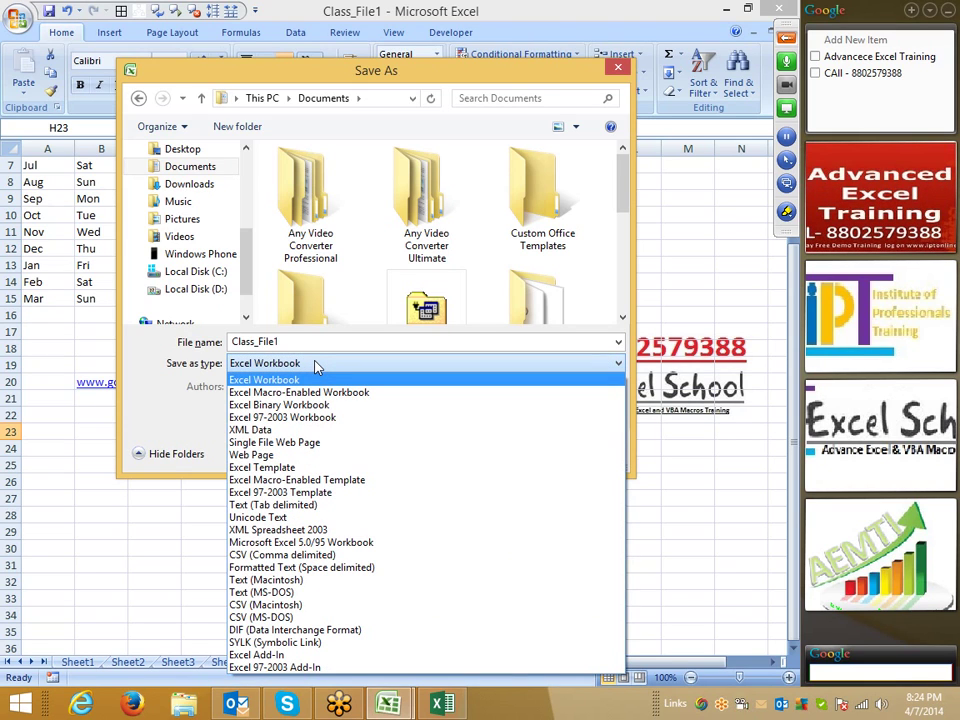
{"action": "left_click", "coordinate": [317, 418]}
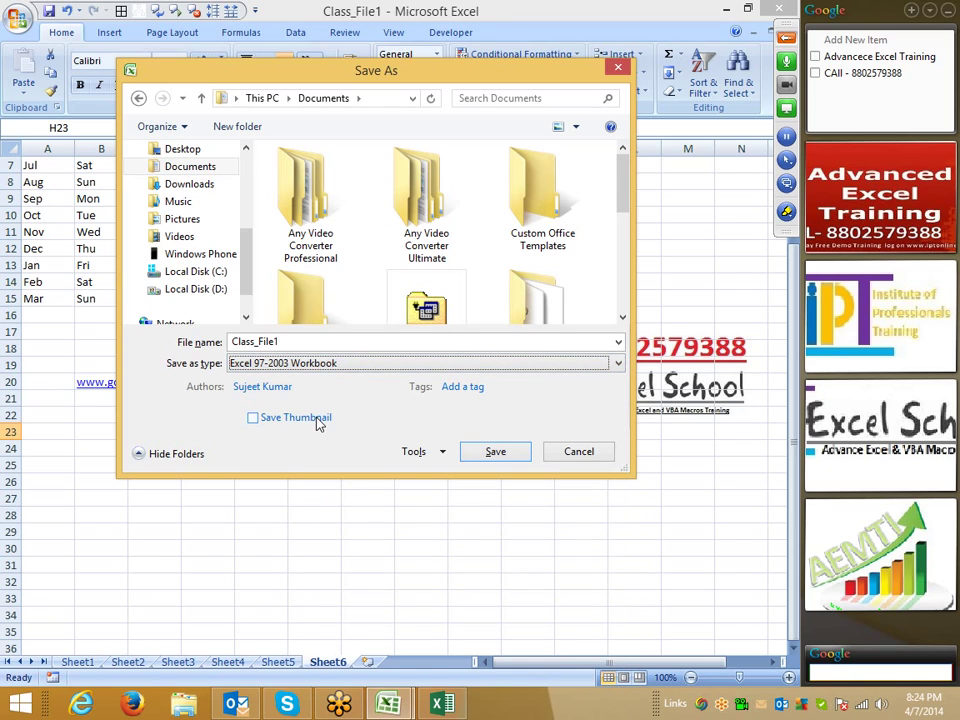
{"action": "left_click", "coordinate": [316, 364]}
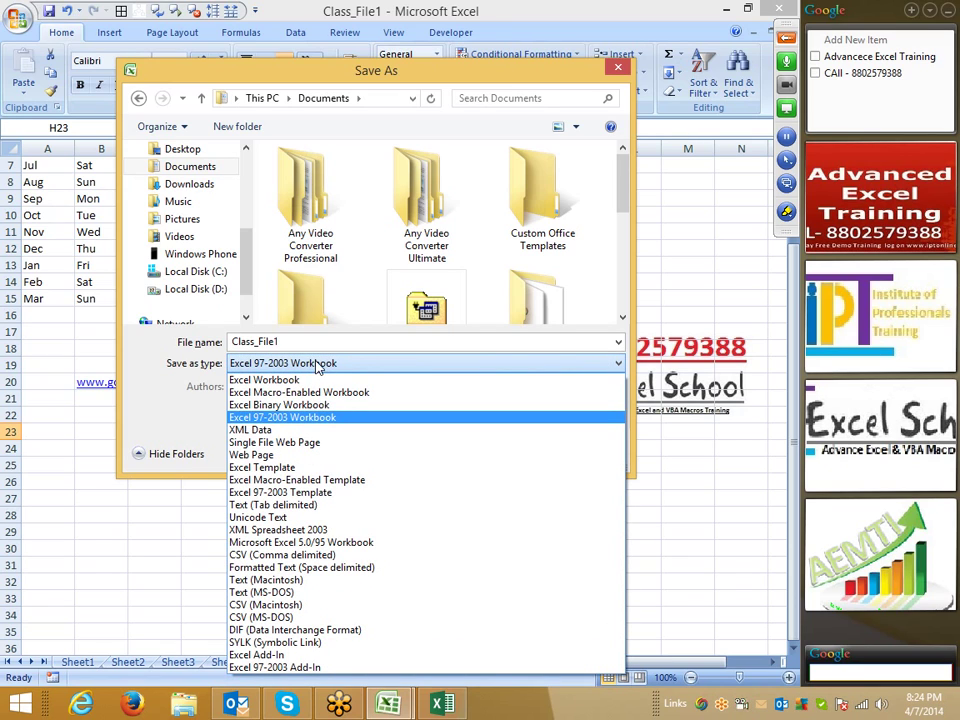
{"action": "left_click", "coordinate": [320, 392]}
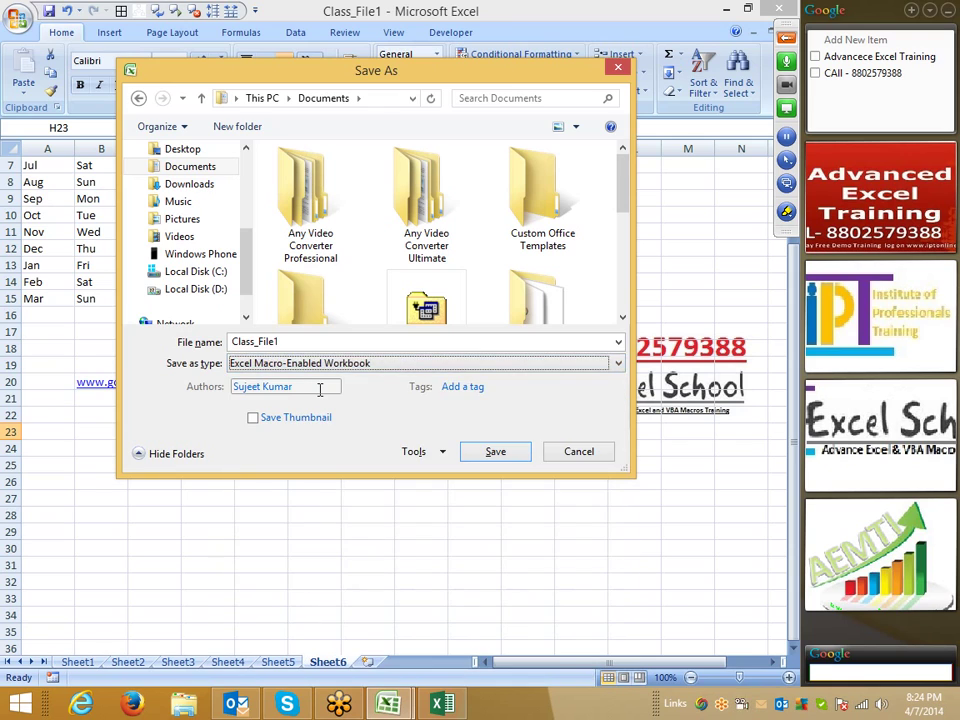
{"action": "left_click", "coordinate": [280, 365]}
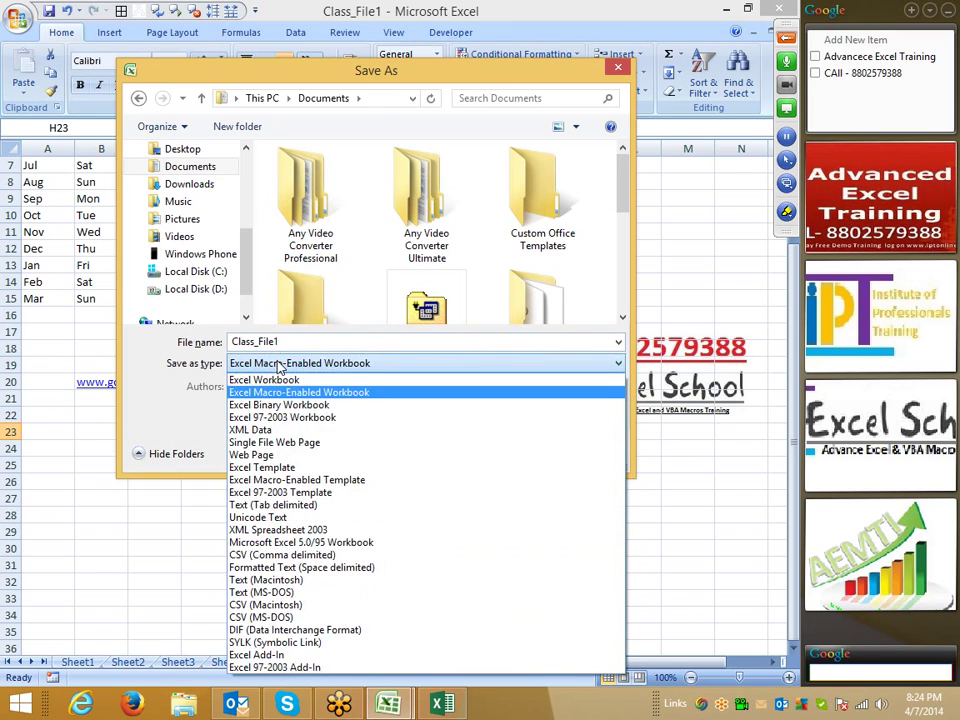
{"action": "left_click", "coordinate": [277, 380]}
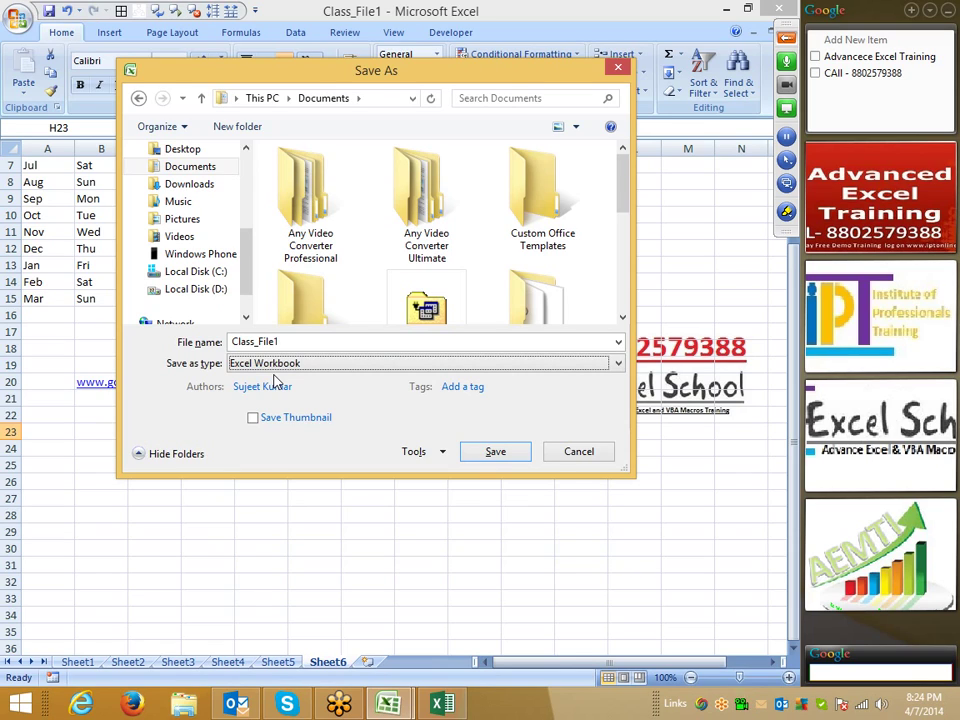
{"action": "left_click", "coordinate": [551, 449]}
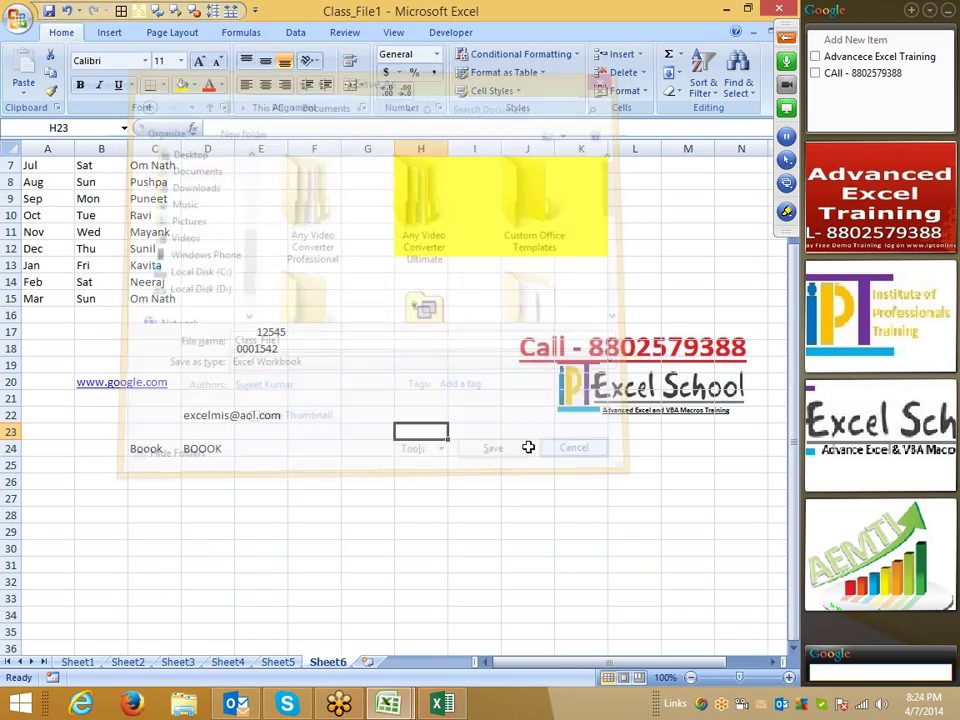
{"action": "left_click", "coordinate": [437, 336]}
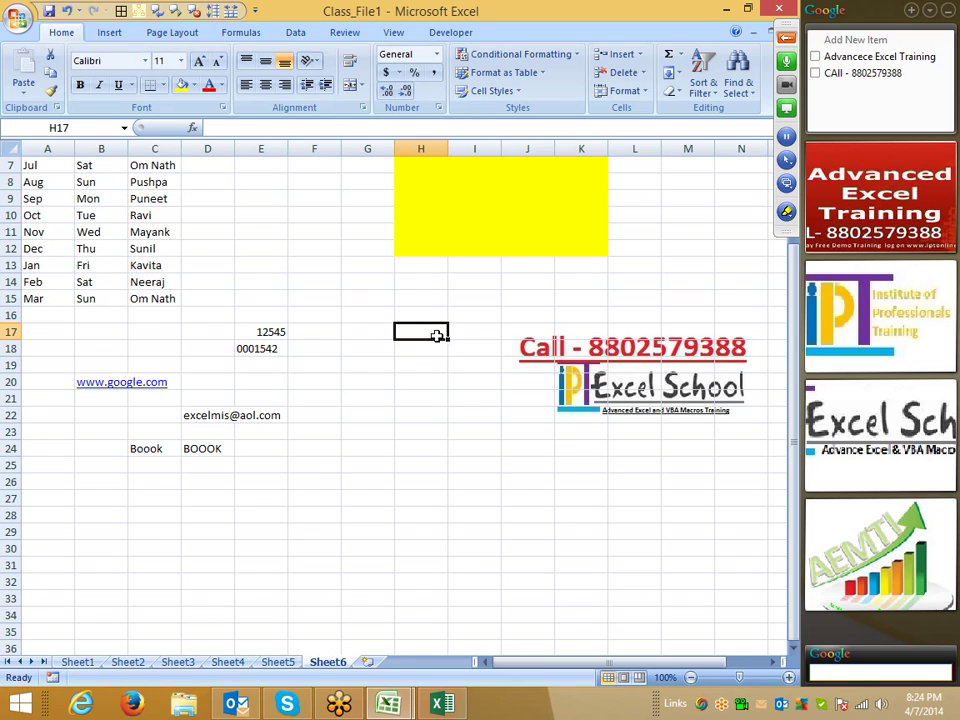
{"action": "scroll", "coordinate": [216, 321], "scroll_direction": "up", "scroll_amount": 2}
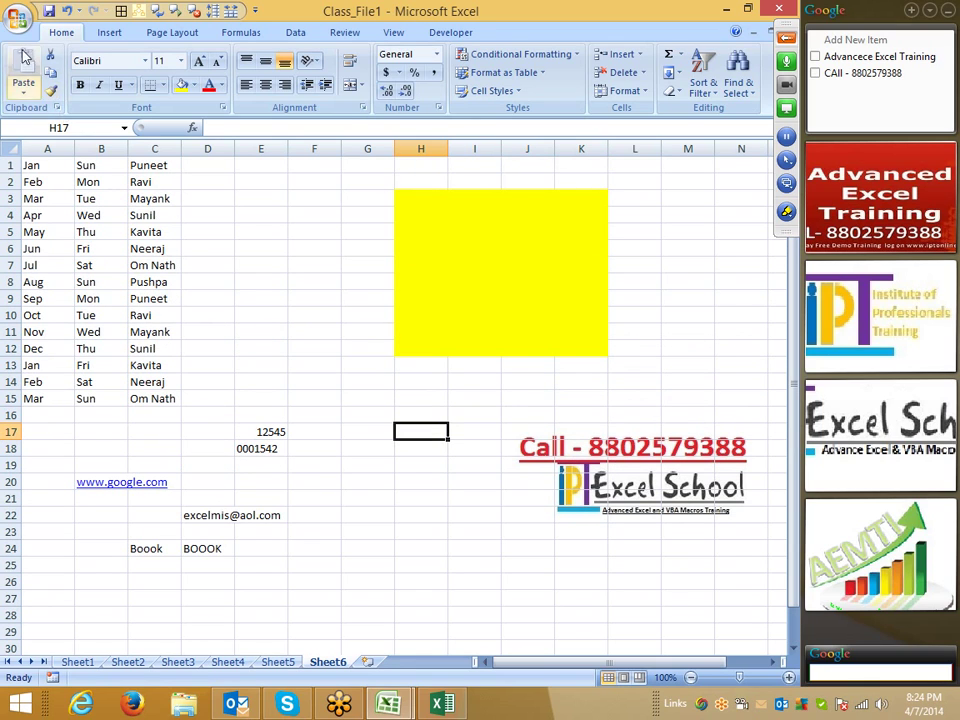
{"action": "left_click", "coordinate": [18, 18]}
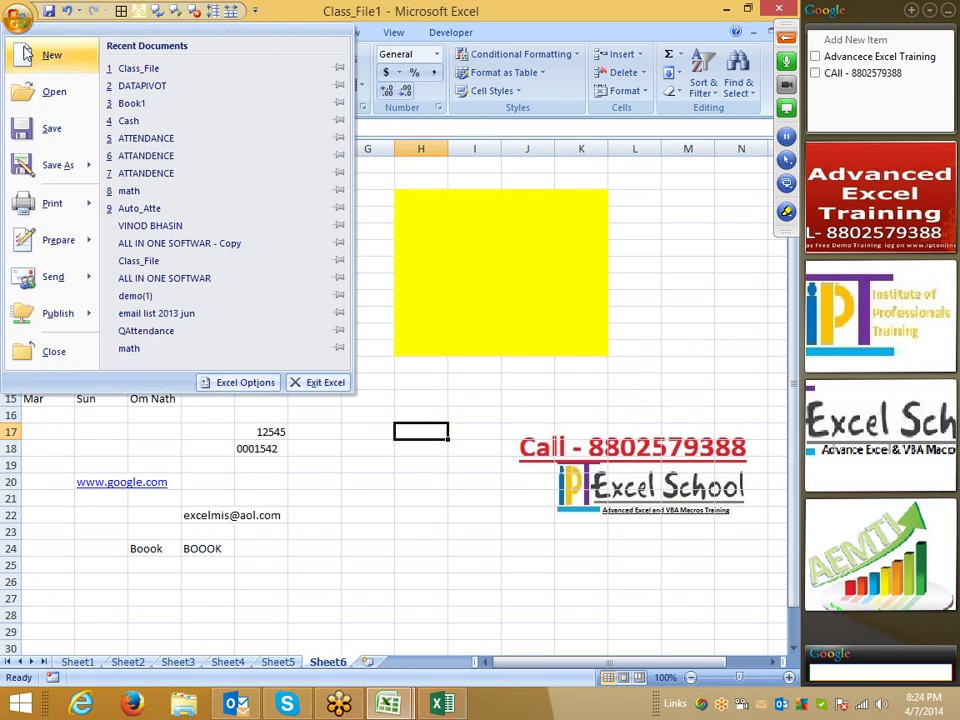
{"action": "left_click", "coordinate": [235, 384]}
{"action": "left_click", "coordinate": [80, 121]}
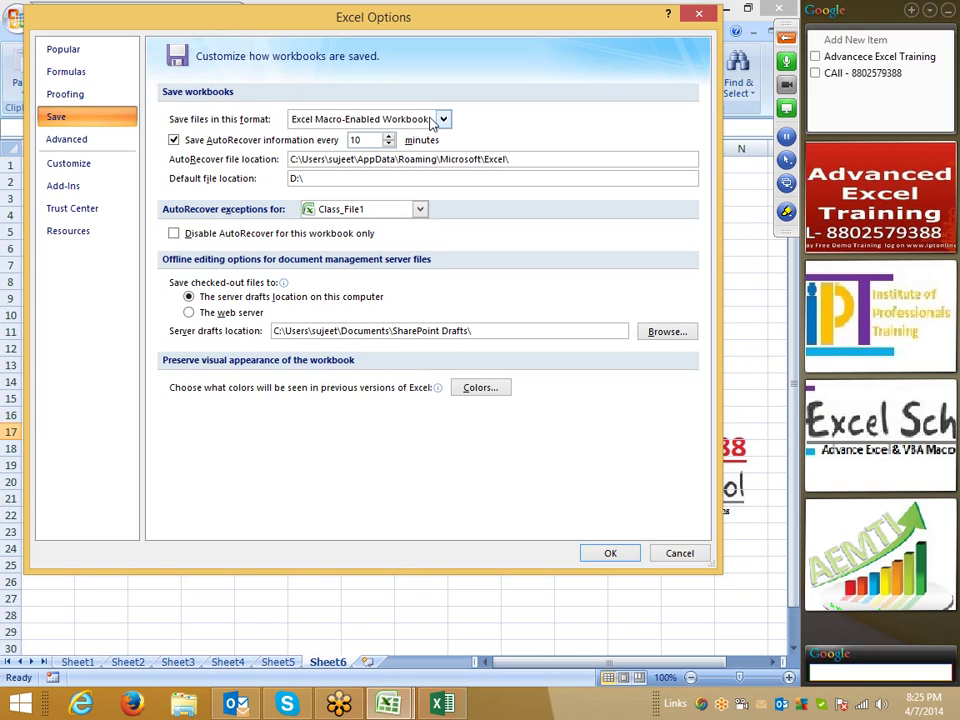
{"action": "left_click", "coordinate": [684, 554]}
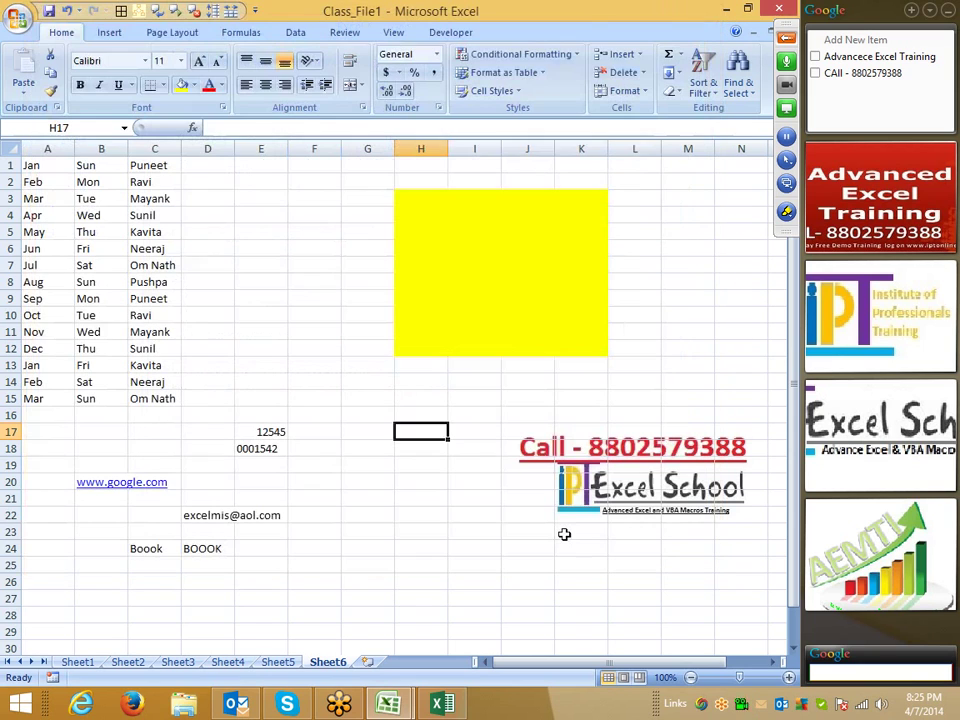
{"action": "key", "text": "F12"}
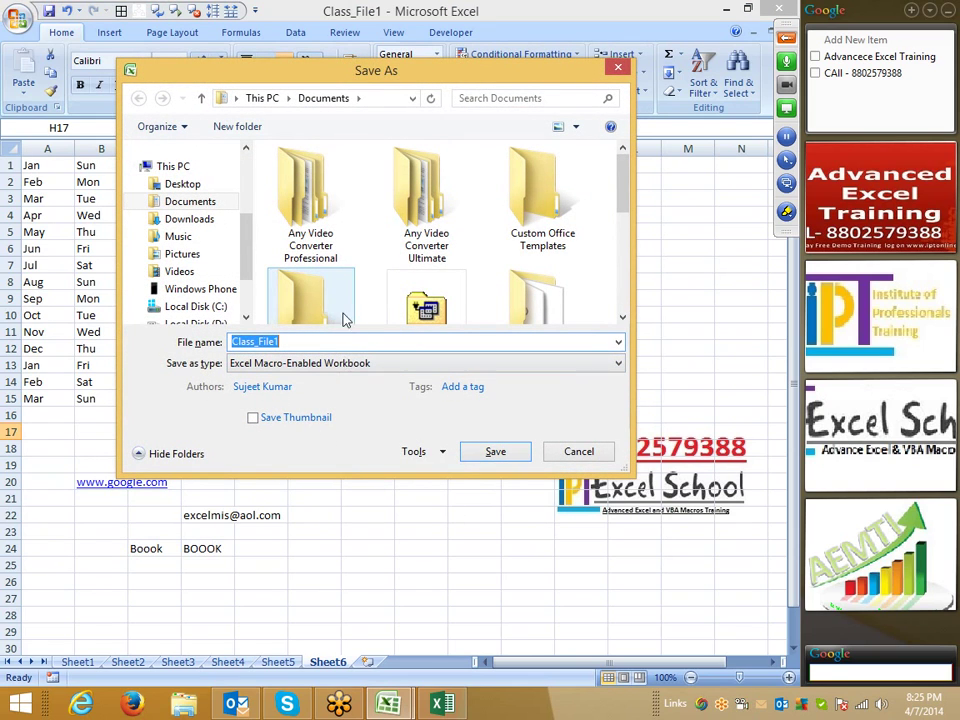
{"action": "left_click", "coordinate": [226, 325]}
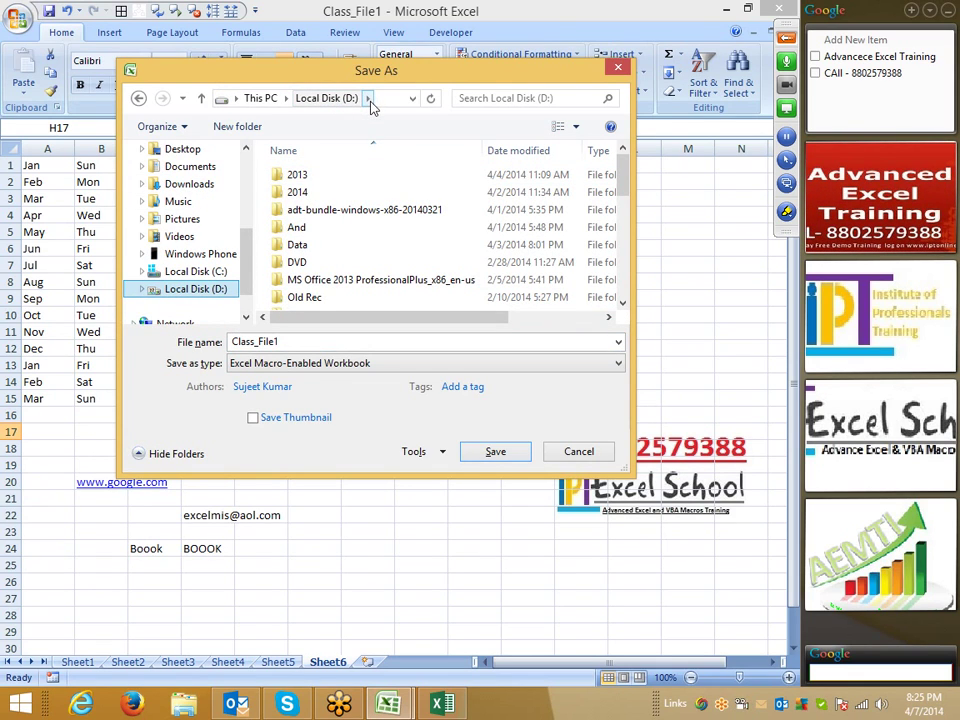
{"action": "key", "text": "Escape"}
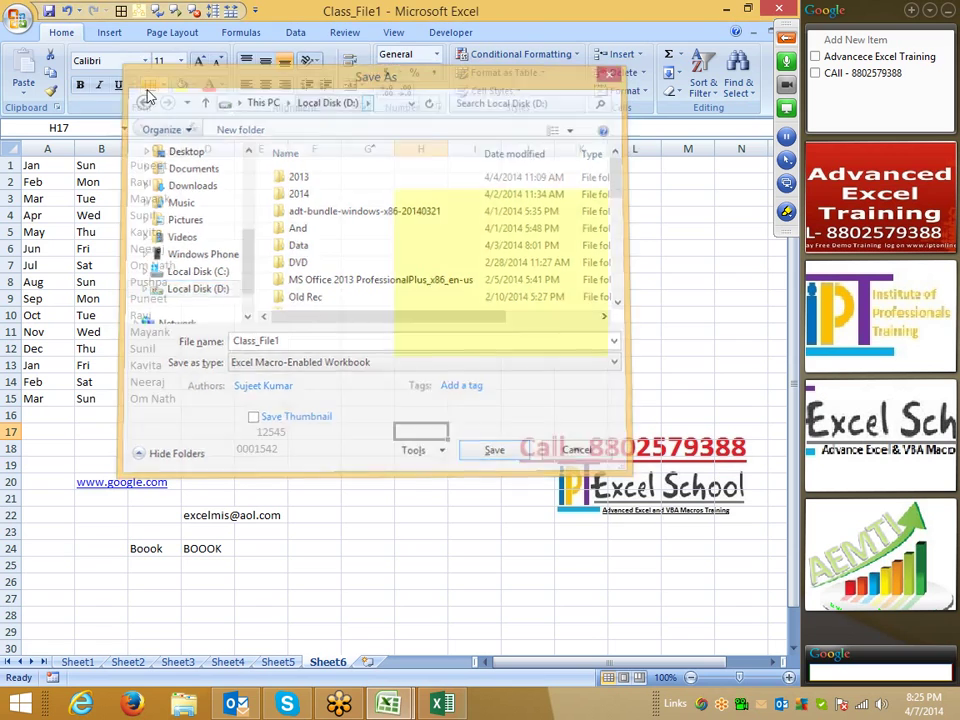
- Open the Save options and select the D:\ default location and the AutoRecover location path
{"action": "left_click", "coordinate": [17, 18]}
{"action": "left_click", "coordinate": [230, 382]}
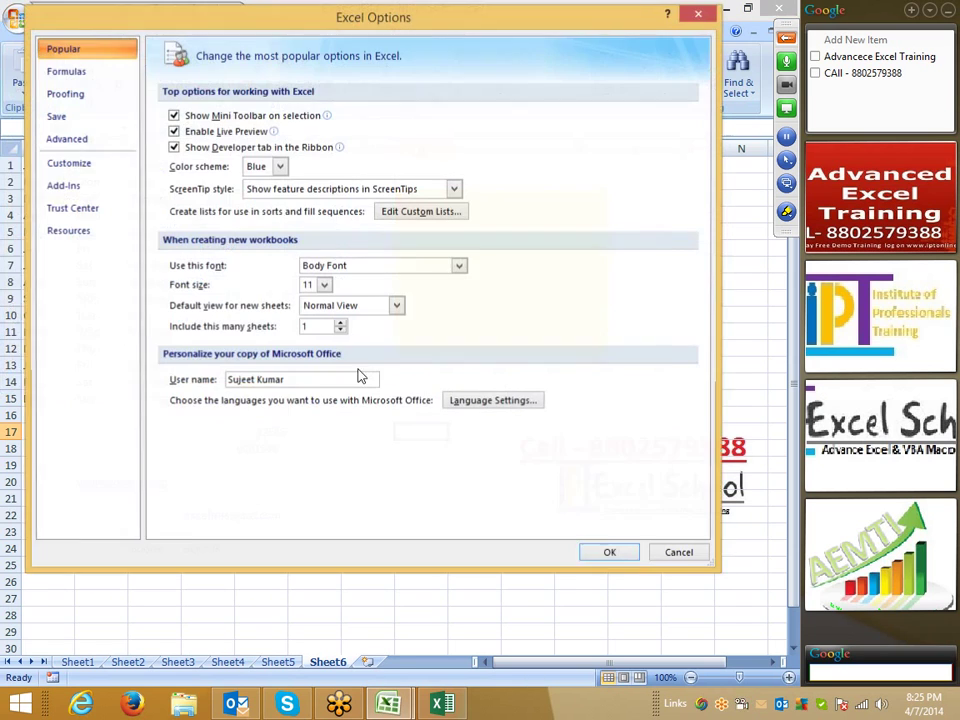
{"action": "left_click", "coordinate": [56, 116]}
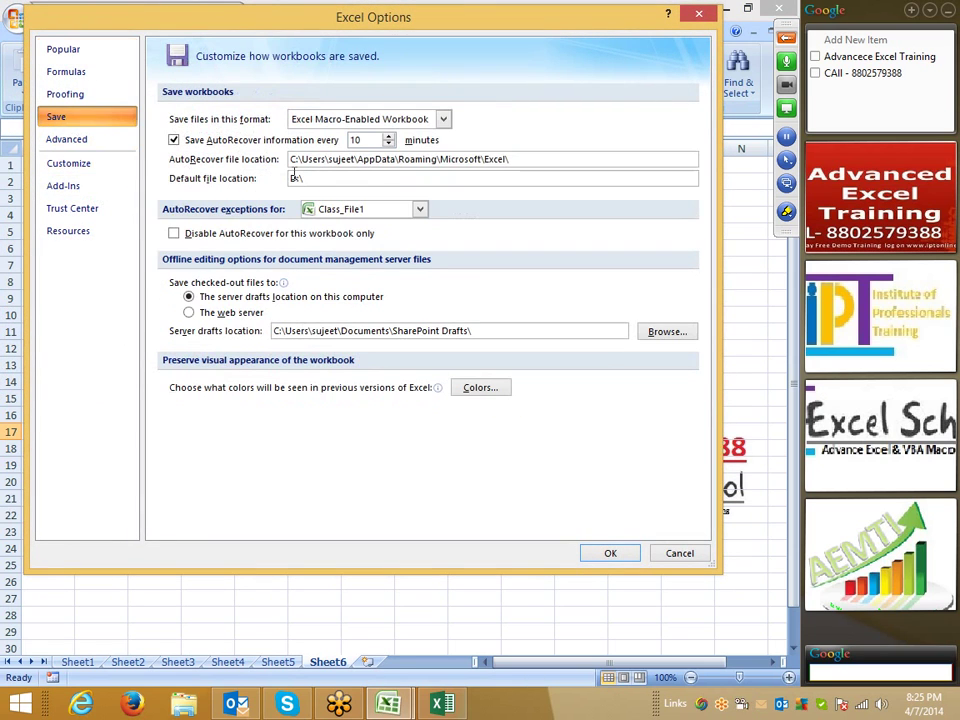
{"action": "left_click", "coordinate": [320, 178]}
{"action": "left_click_drag", "start_coordinate": [320, 178], "coordinate": [293, 178]}
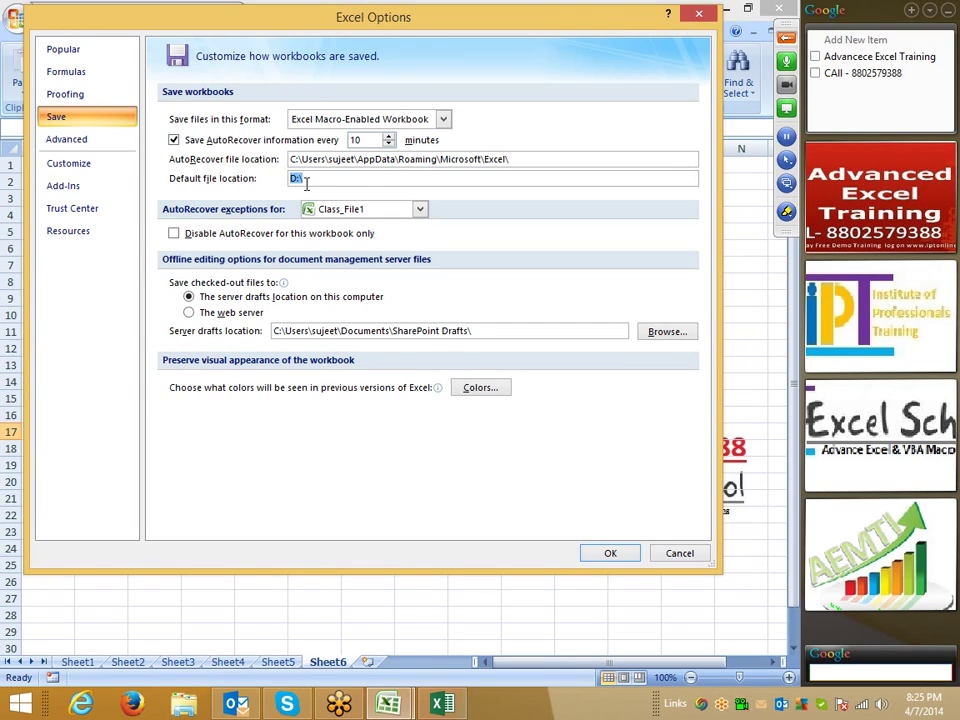
{"action": "left_click", "coordinate": [524, 162]}
{"action": "left_click_drag", "start_coordinate": [524, 162], "coordinate": [289, 160]}
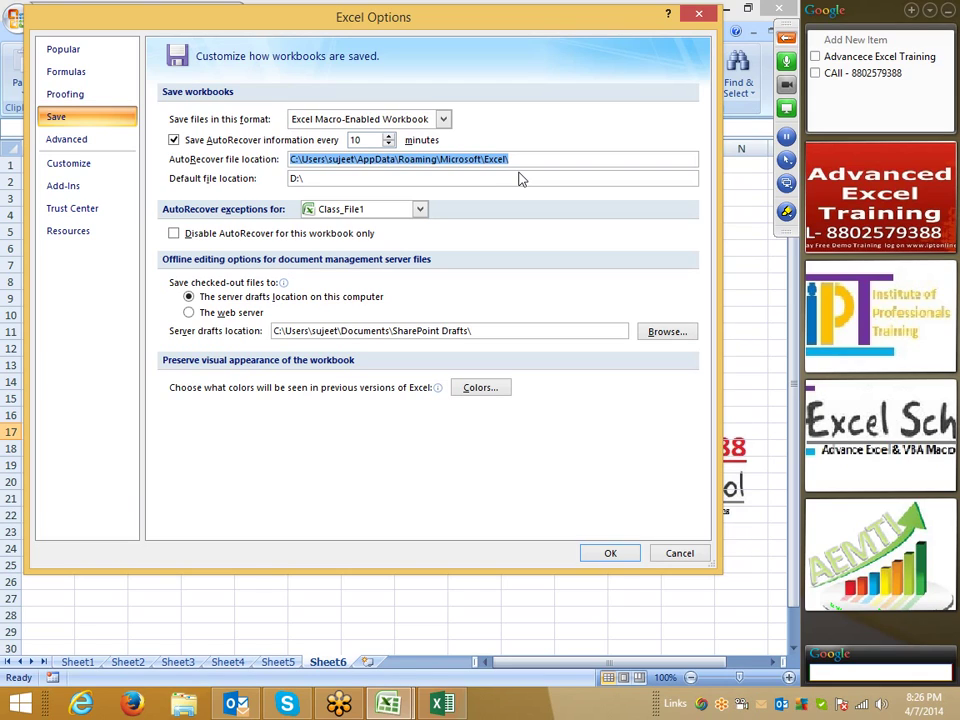
- On the Advanced page keep Enter moving Down, then scroll to the worksheet display options
{"action": "left_click", "coordinate": [64, 146]}
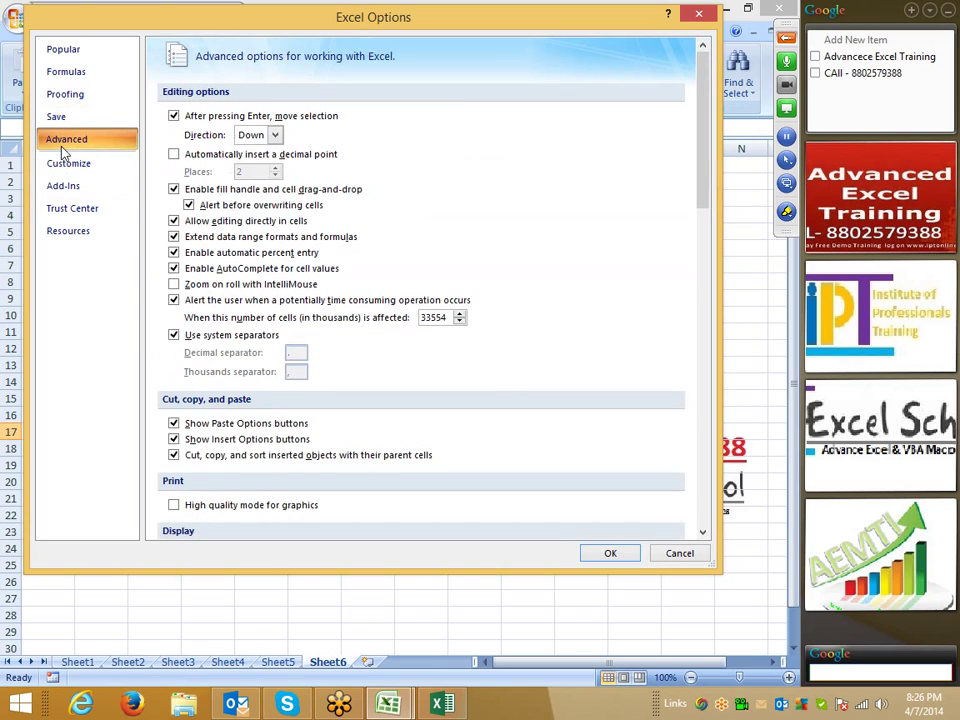
{"action": "left_click", "coordinate": [246, 138]}
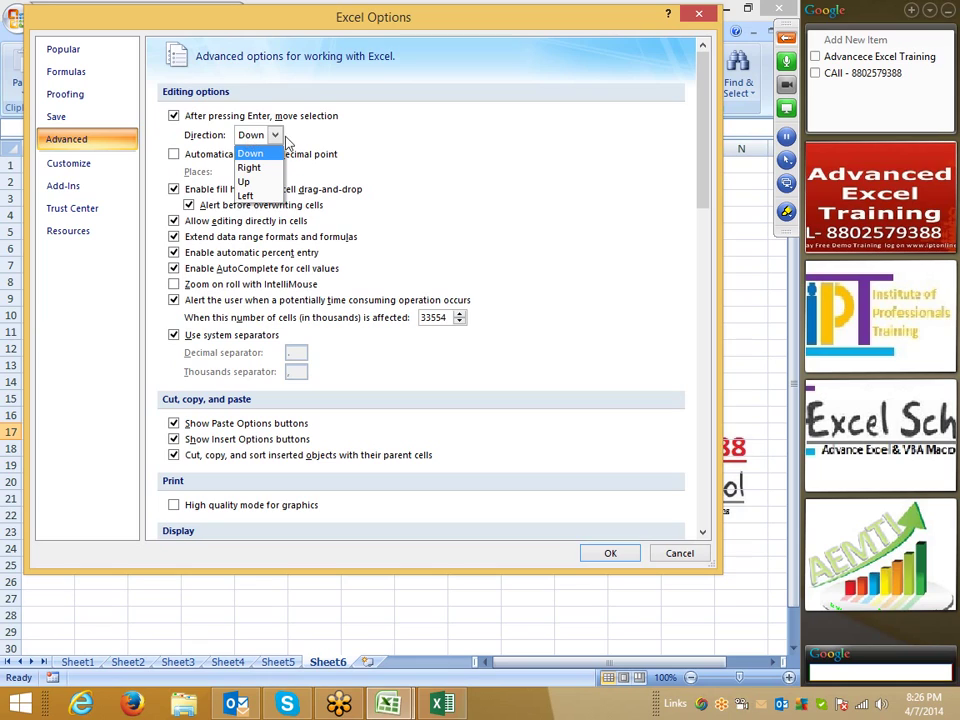
{"action": "left_click", "coordinate": [380, 144]}
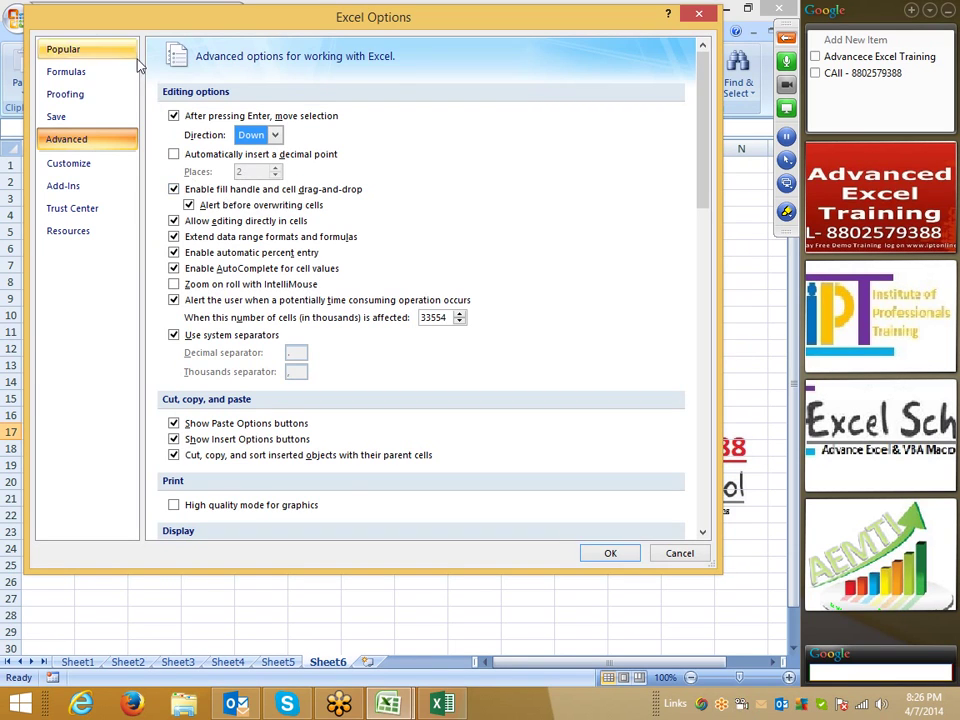
{"action": "left_click_drag", "start_coordinate": [150, 20], "coordinate": [283, 38]}
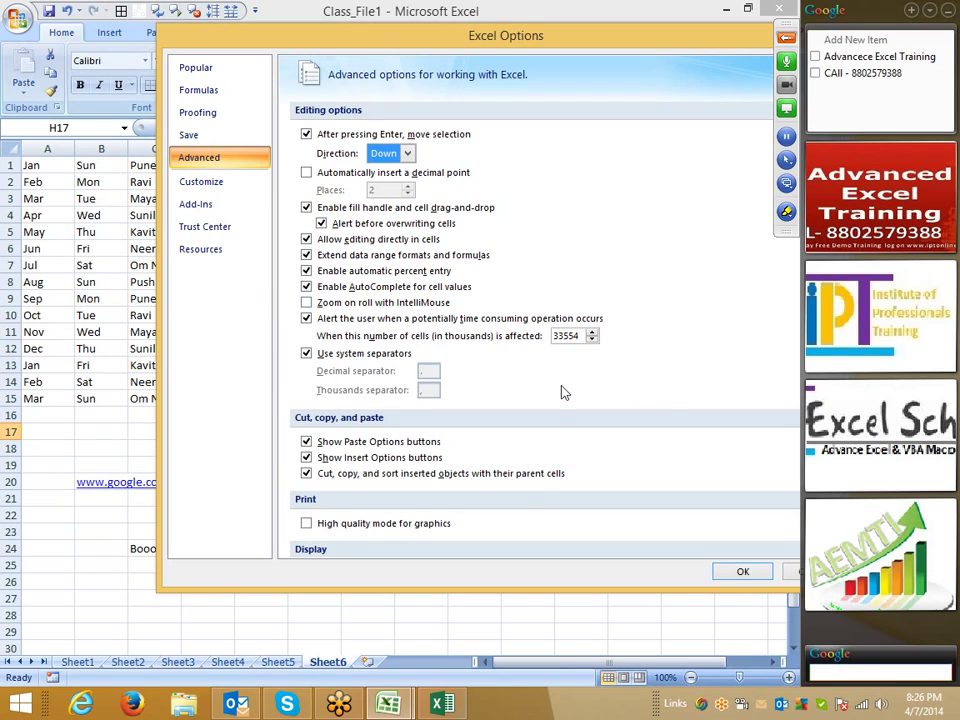
{"action": "scroll", "coordinate": [664, 424], "scroll_direction": "down", "scroll_amount": 5}
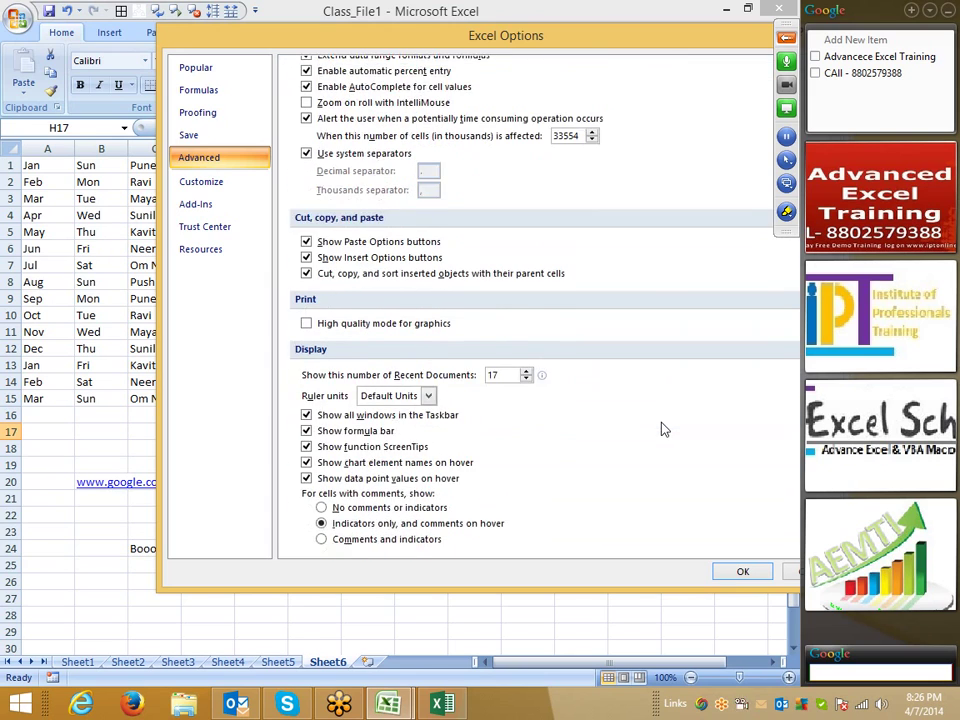
{"action": "mouse_move", "coordinate": [388, 704]}
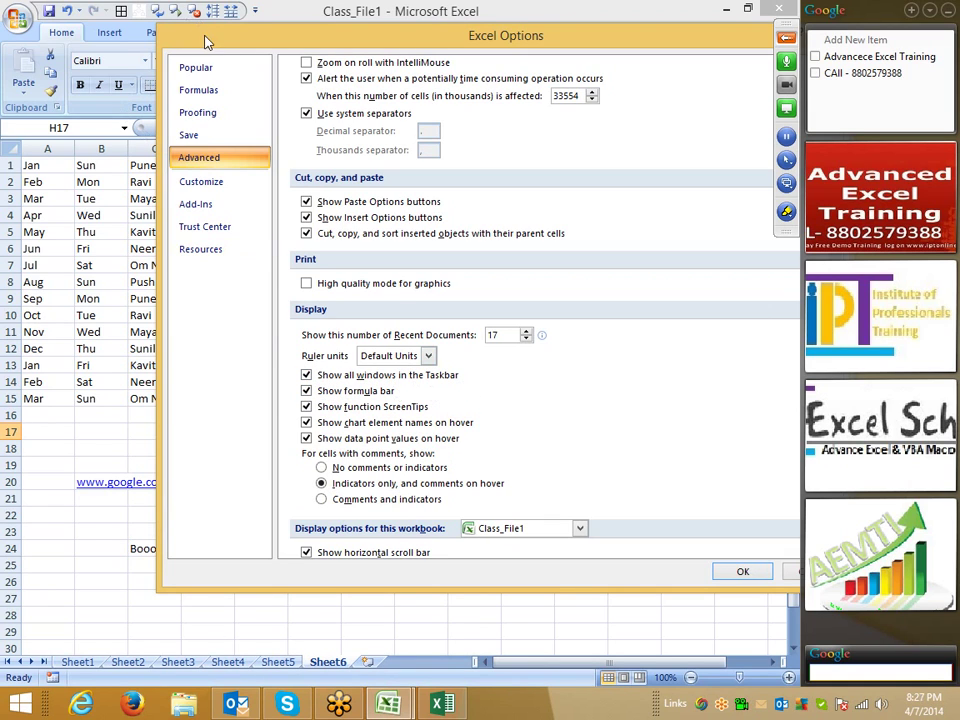
{"action": "left_click_drag", "start_coordinate": [208, 41], "coordinate": [130, 40]}
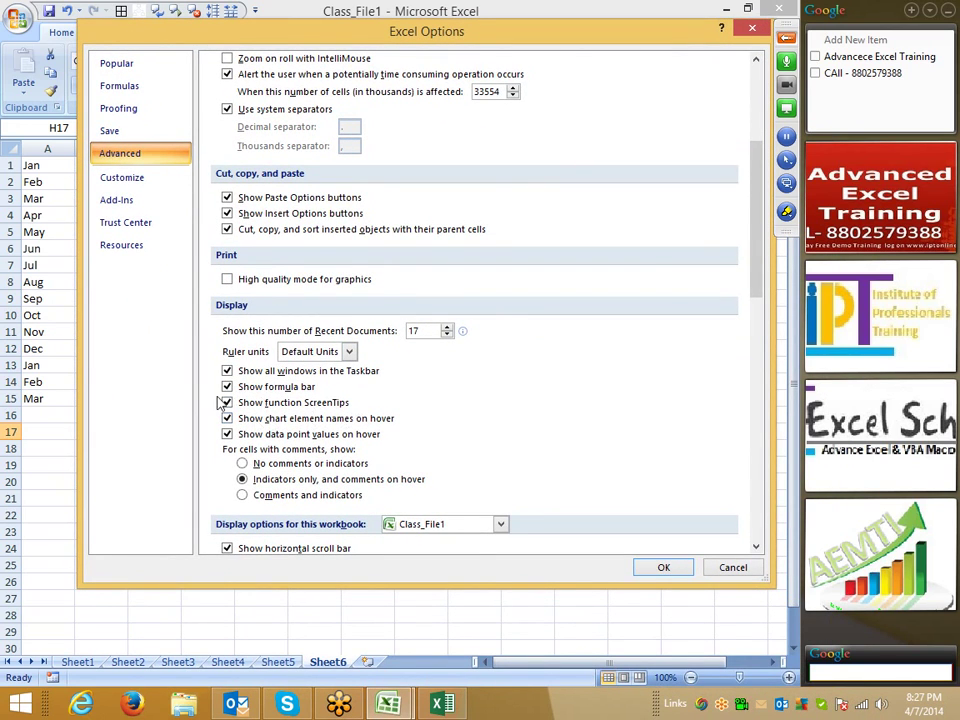
{"action": "scroll", "coordinate": [432, 430], "scroll_direction": "down", "scroll_amount": 7}
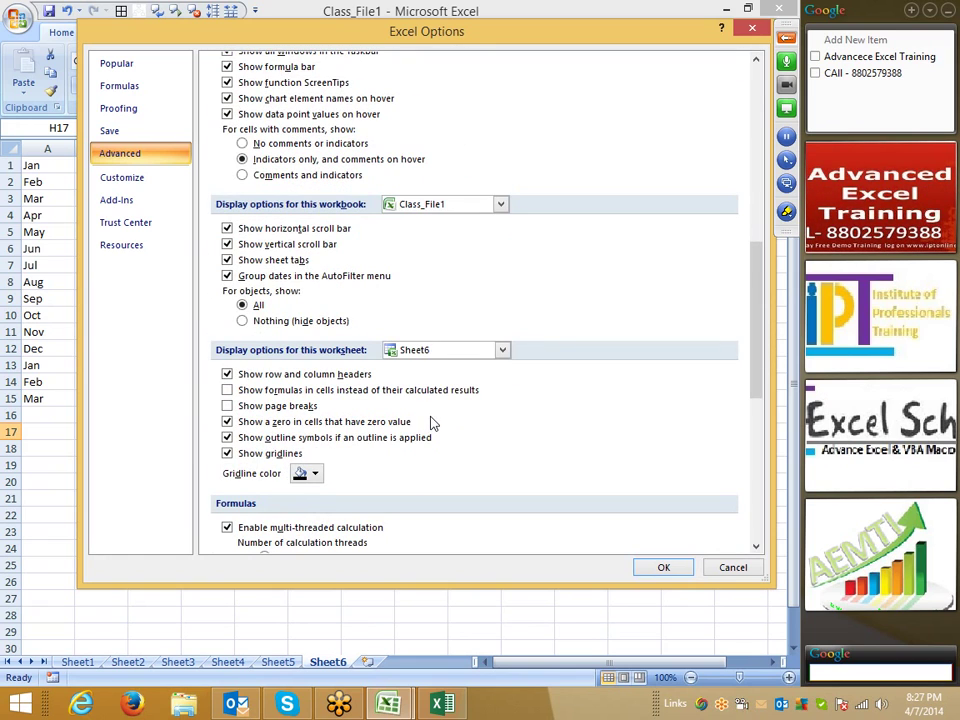
- Set blue gridlines for Sheet6 of Class_File1 and confirm the options
{"action": "left_click_drag", "start_coordinate": [470, 38], "coordinate": [345, 20]}
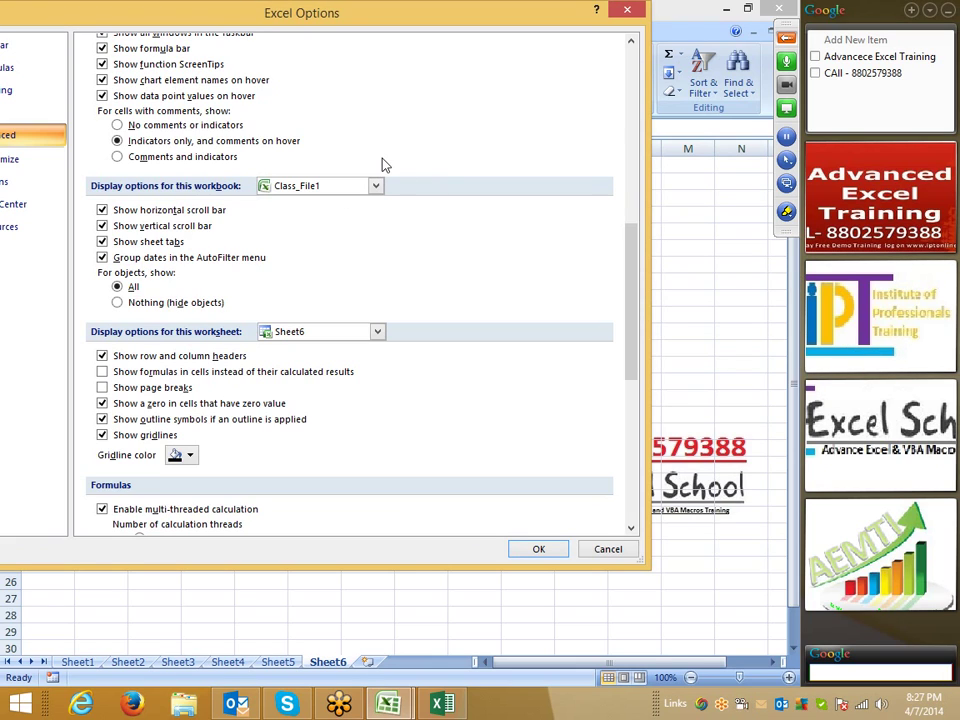
{"action": "left_click", "coordinate": [318, 194]}
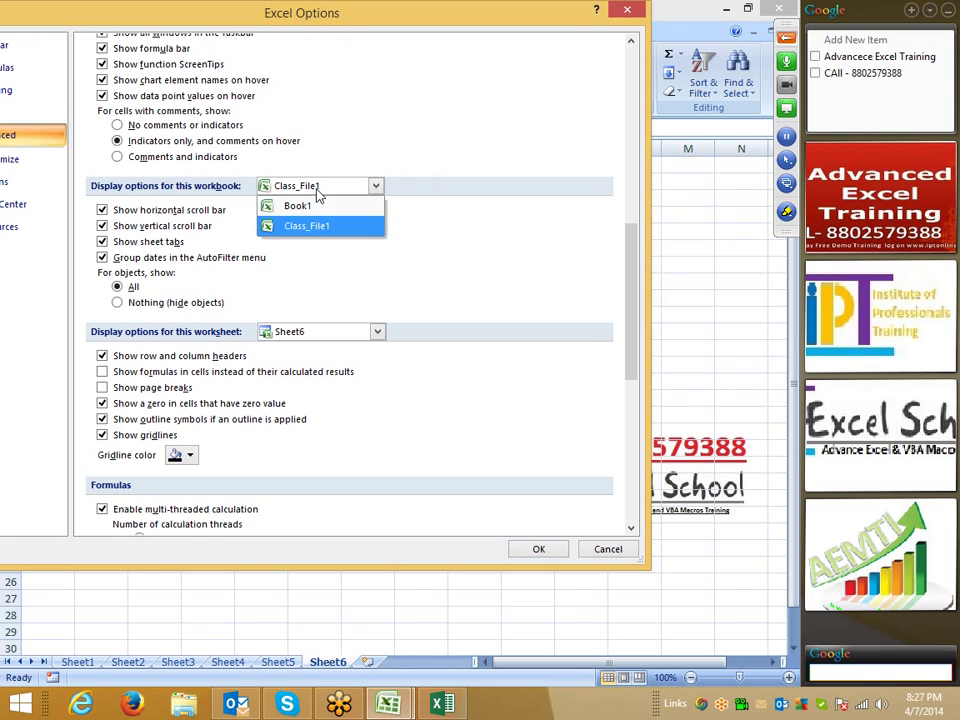
{"action": "left_click", "coordinate": [490, 258]}
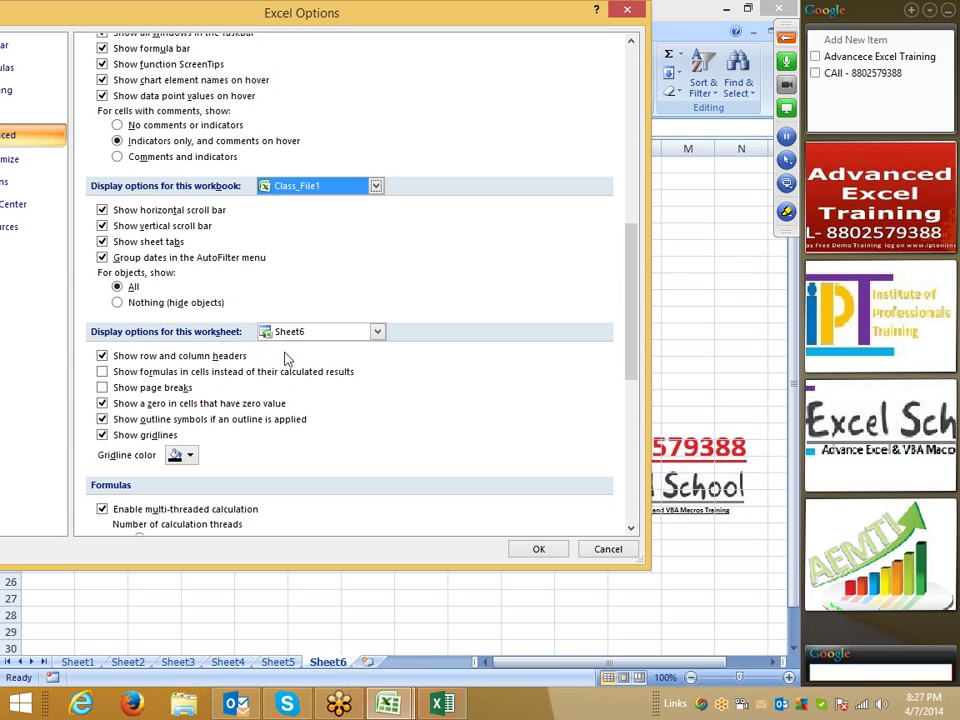
{"action": "left_click", "coordinate": [291, 332]}
{"action": "left_click", "coordinate": [465, 397]}
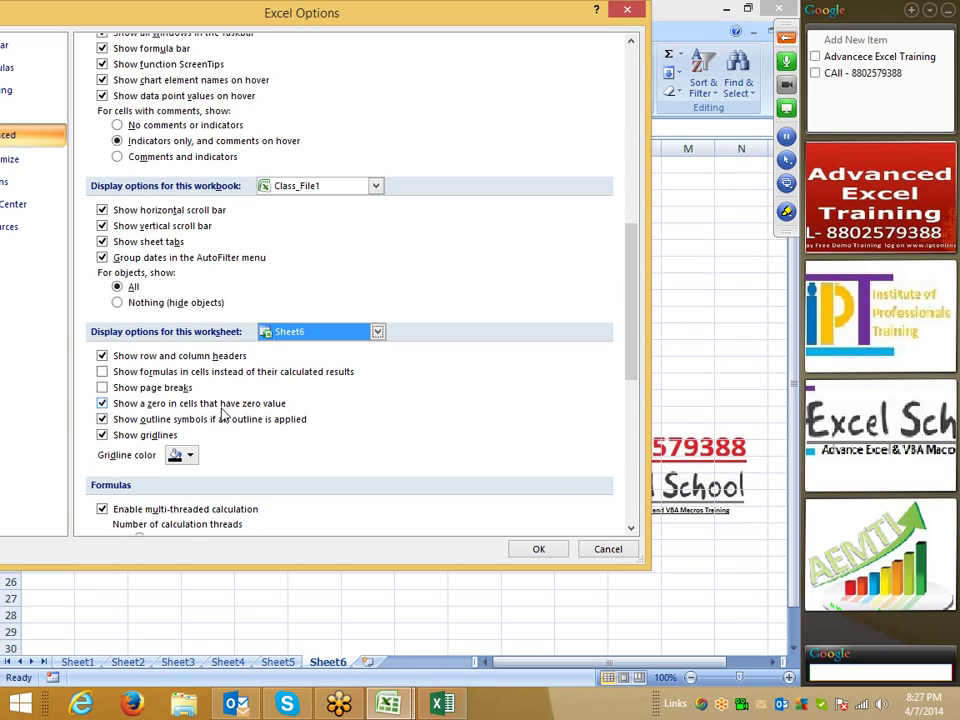
{"action": "left_click", "coordinate": [189, 455]}
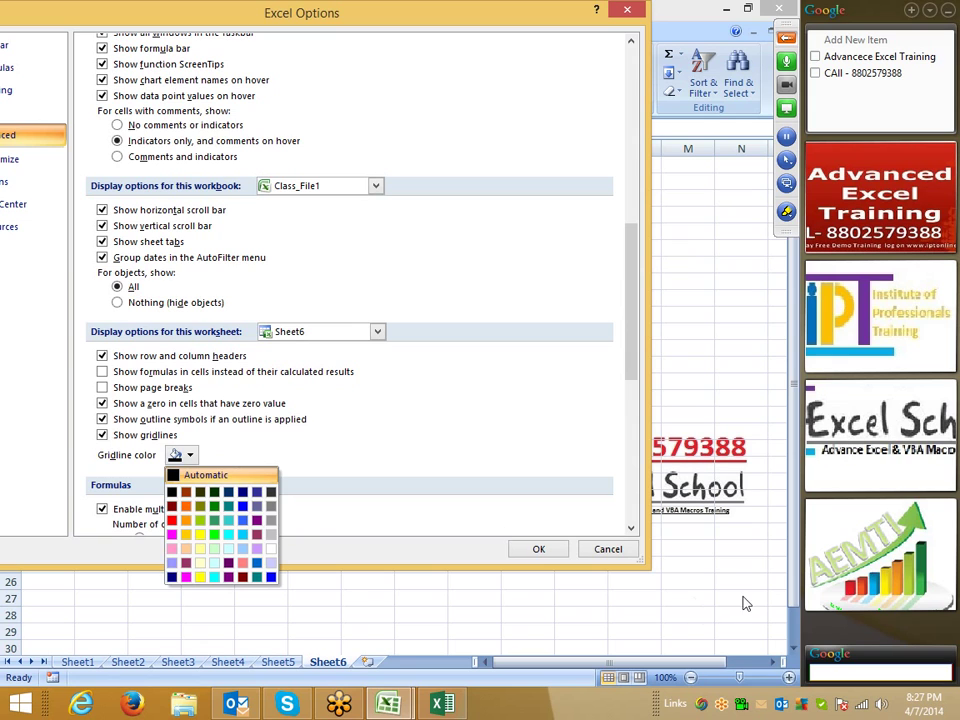
{"action": "left_click", "coordinate": [272, 577]}
{"action": "left_click", "coordinate": [557, 550]}
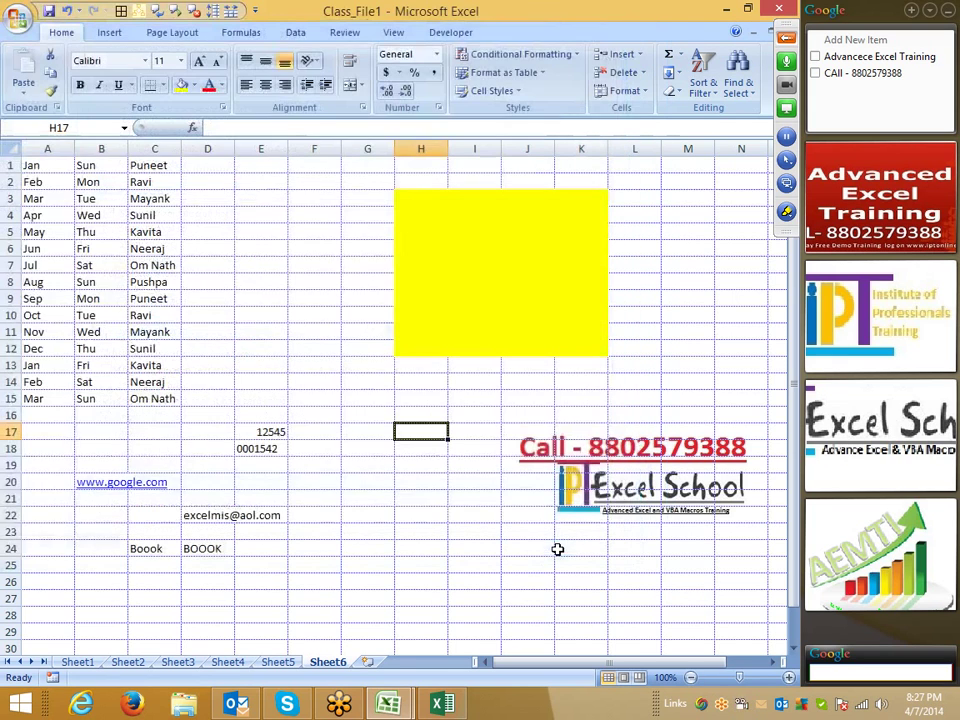
- Select cells I24, I25, G17 and E7, then bring Excel Options up again
{"action": "left_click", "coordinate": [466, 546]}
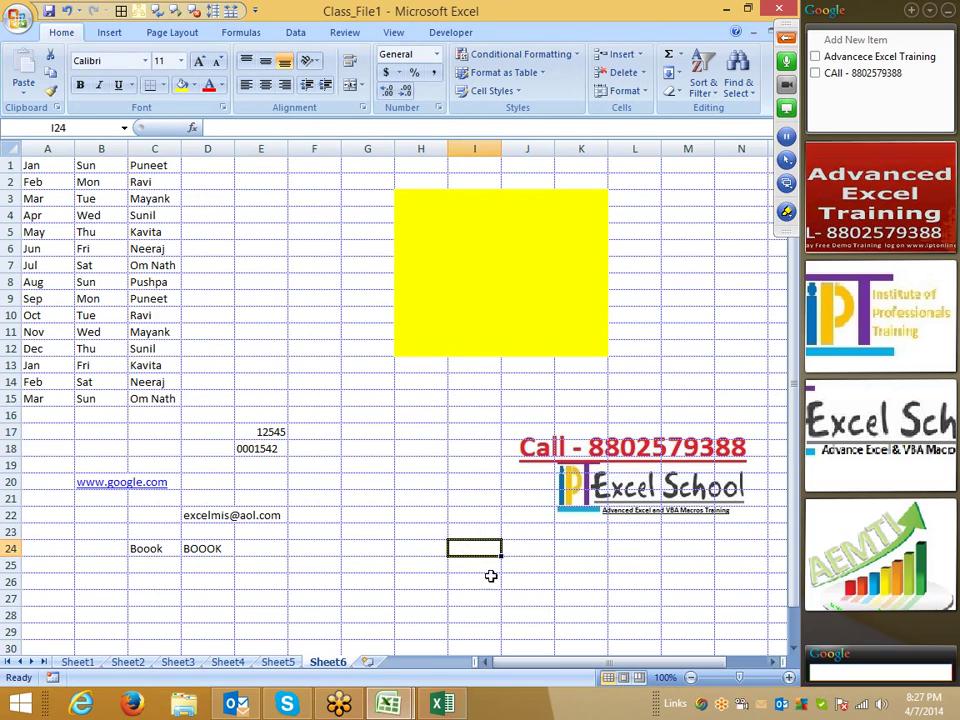
{"action": "left_click", "coordinate": [488, 568]}
{"action": "left_click", "coordinate": [370, 433]}
{"action": "left_click", "coordinate": [283, 262]}
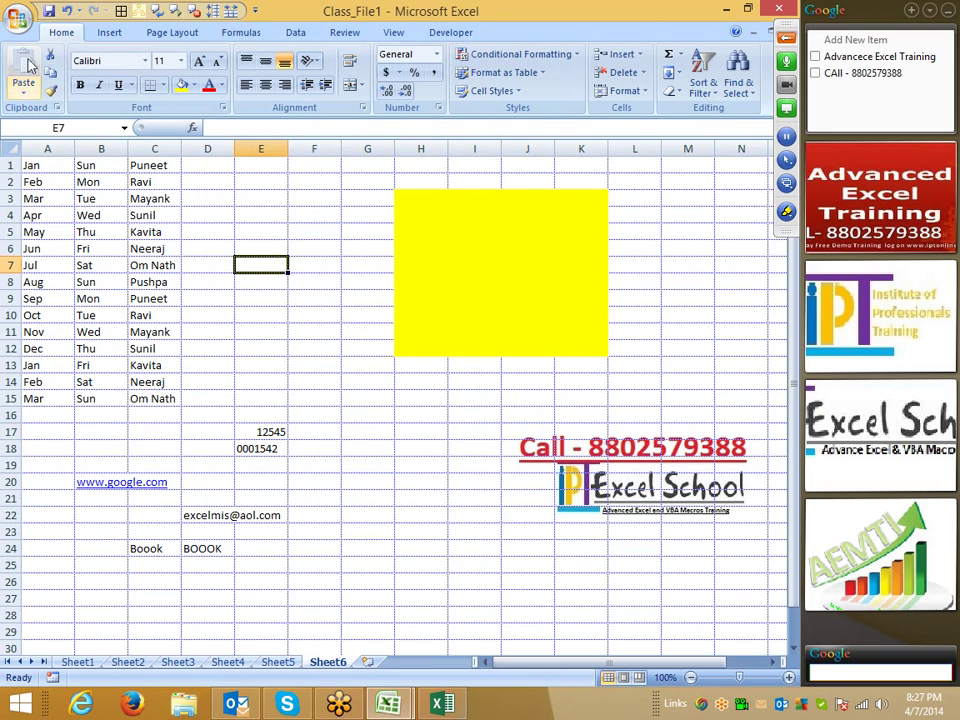
{"action": "left_click", "coordinate": [20, 20]}
{"action": "left_click", "coordinate": [236, 385]}
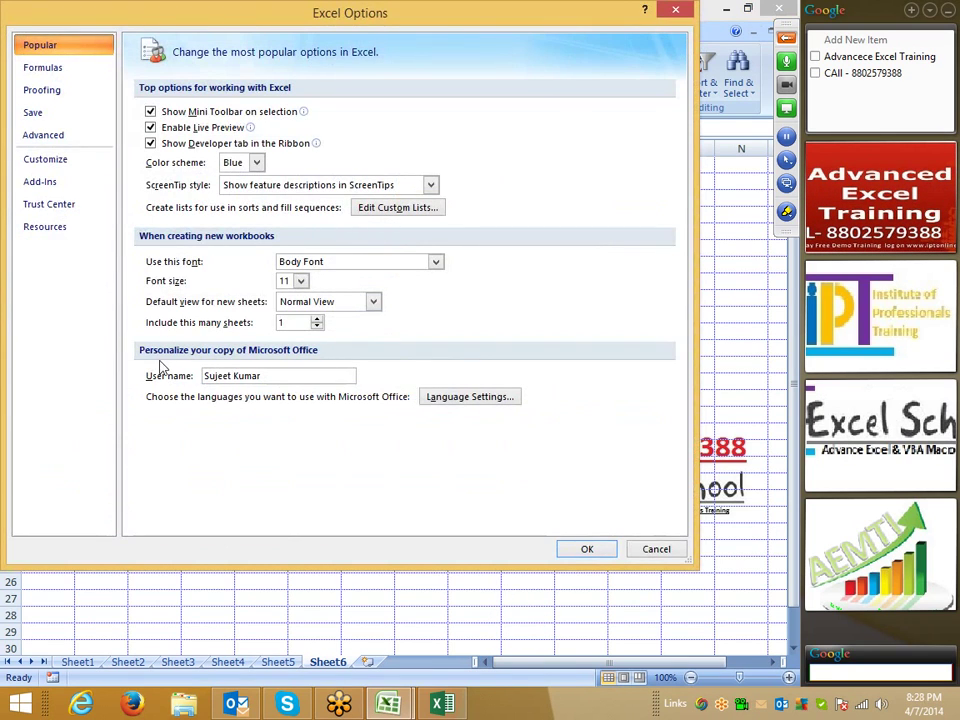
- Under Customize, list All Commands and browse from 3-D Effects down to Change Layout
{"action": "left_click", "coordinate": [66, 164]}
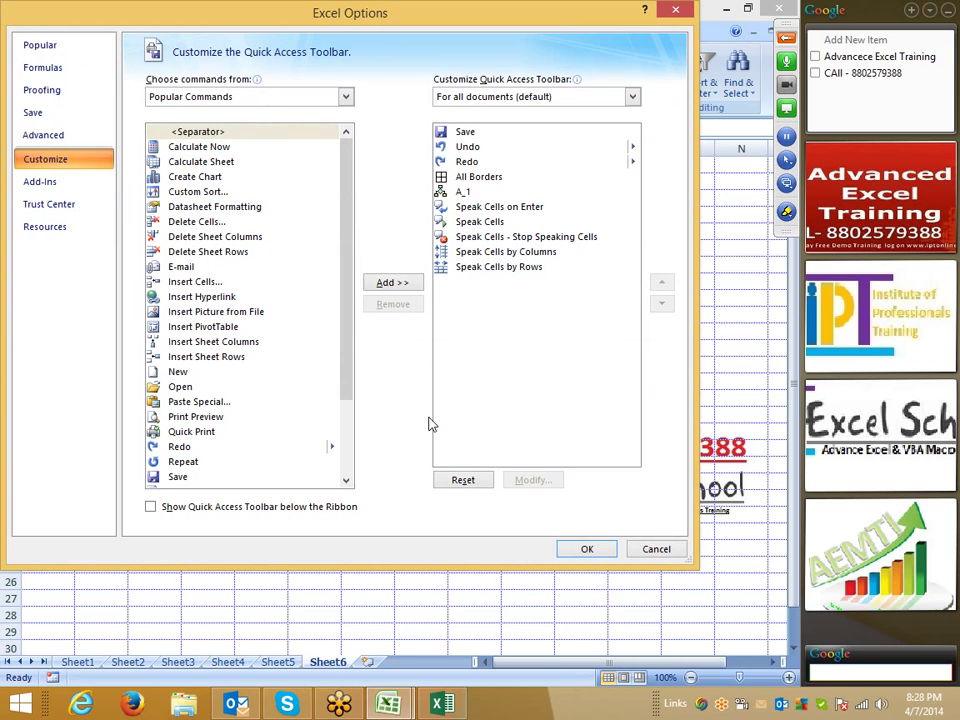
{"action": "left_click_drag", "start_coordinate": [262, 28], "coordinate": [241, 29]}
{"action": "left_click", "coordinate": [229, 97]}
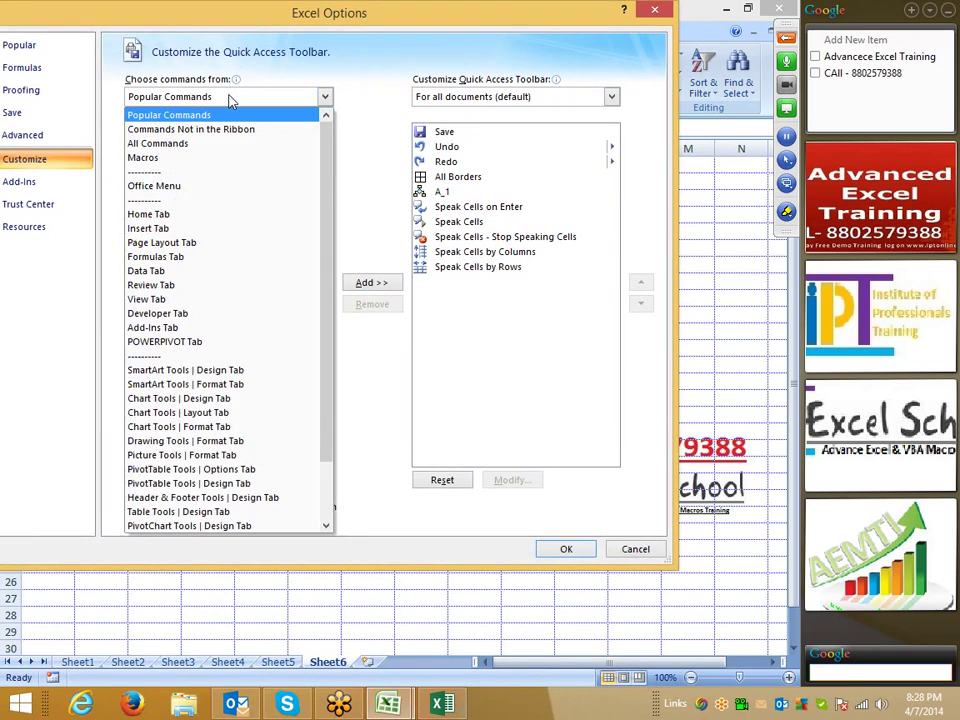
{"action": "left_click", "coordinate": [211, 146]}
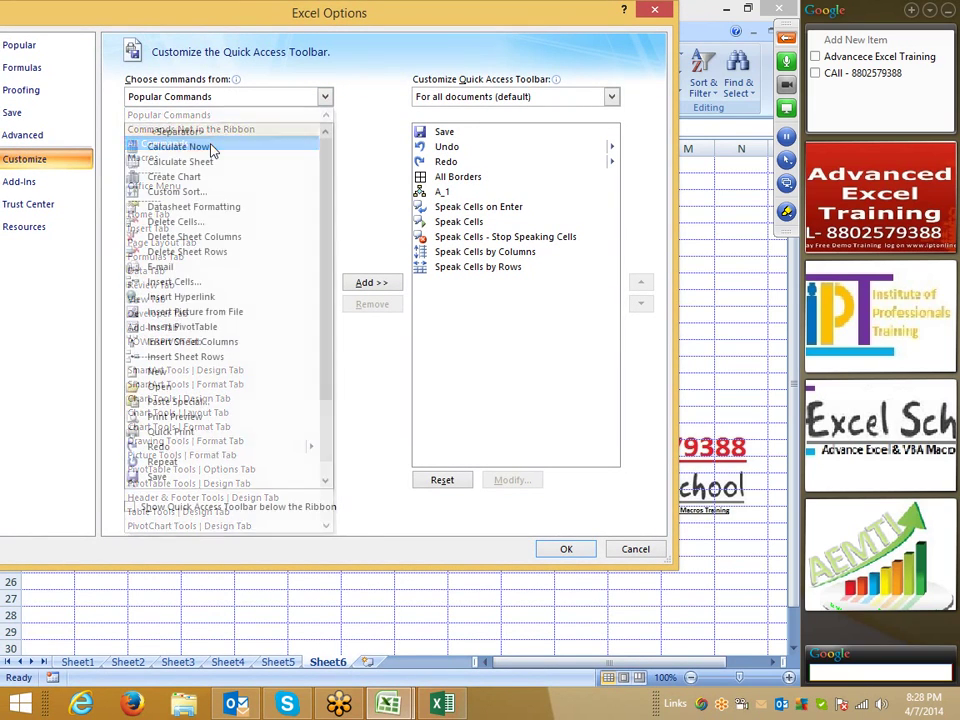
{"action": "left_click", "coordinate": [205, 221]}
{"action": "scroll", "coordinate": [231, 326], "scroll_direction": "down", "scroll_amount": 10}
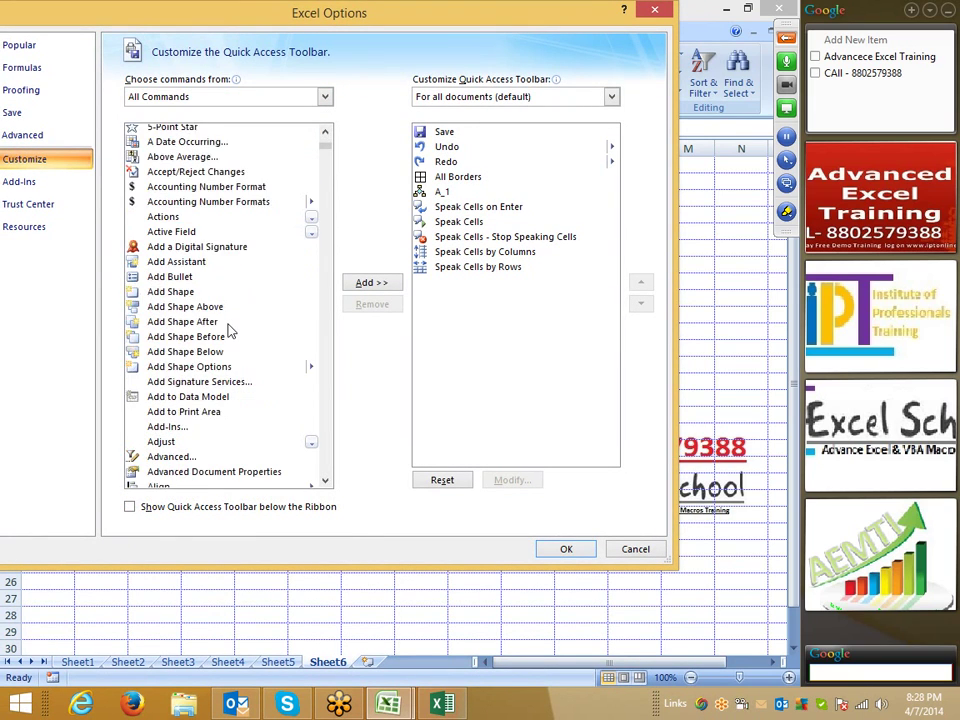
{"action": "scroll", "coordinate": [228, 333], "scroll_direction": "down", "scroll_amount": 20}
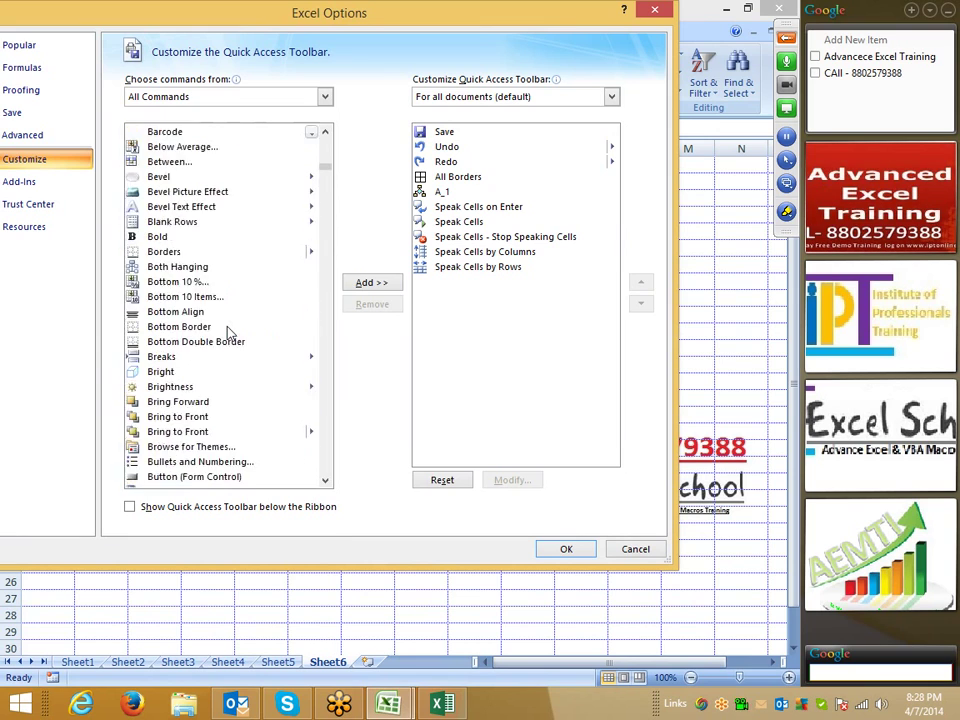
{"action": "scroll", "coordinate": [228, 333], "scroll_direction": "down", "scroll_amount": 3}
{"action": "scroll", "coordinate": [228, 333], "scroll_direction": "down", "scroll_amount": 2}
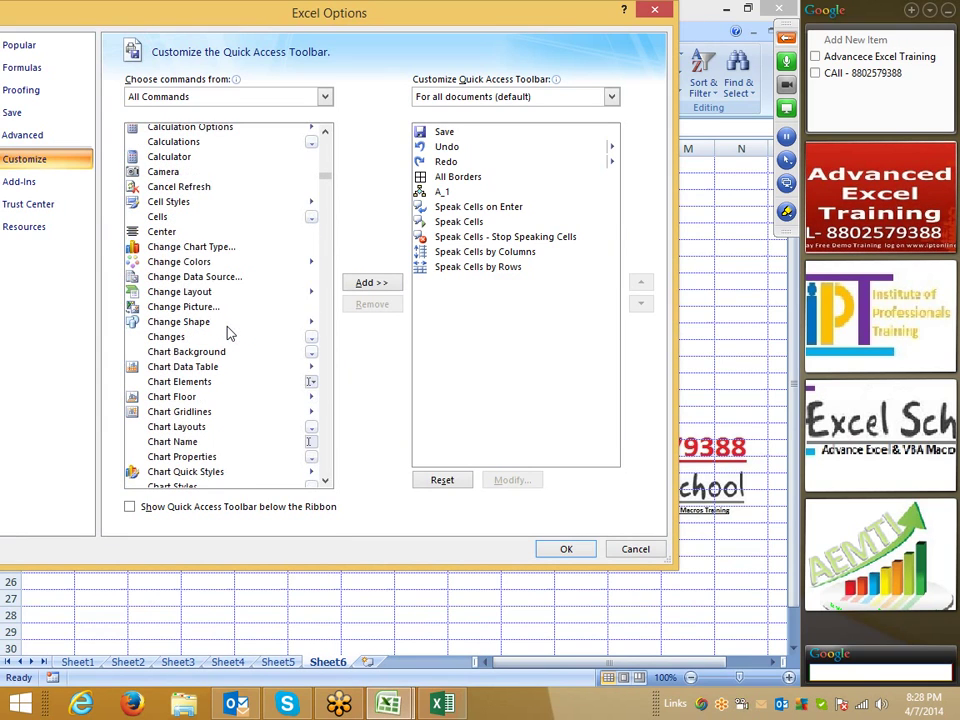
{"action": "left_click", "coordinate": [248, 292]}
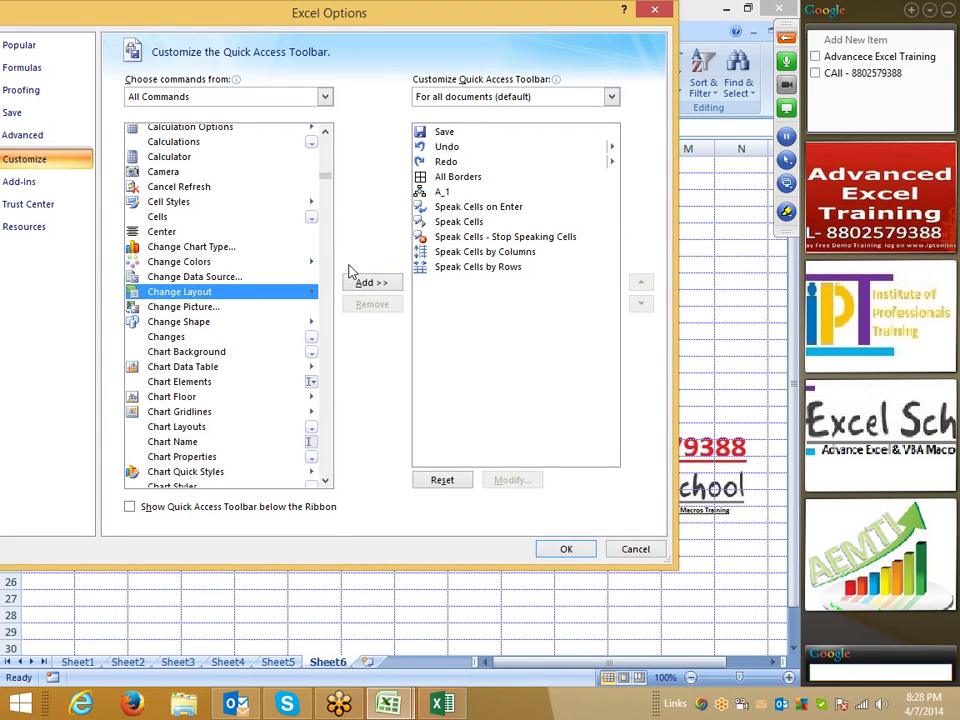
- Move the options window down and work with the Quick Access Toolbar command controls
{"action": "left_click_drag", "start_coordinate": [287, 16], "coordinate": [280, 153]}
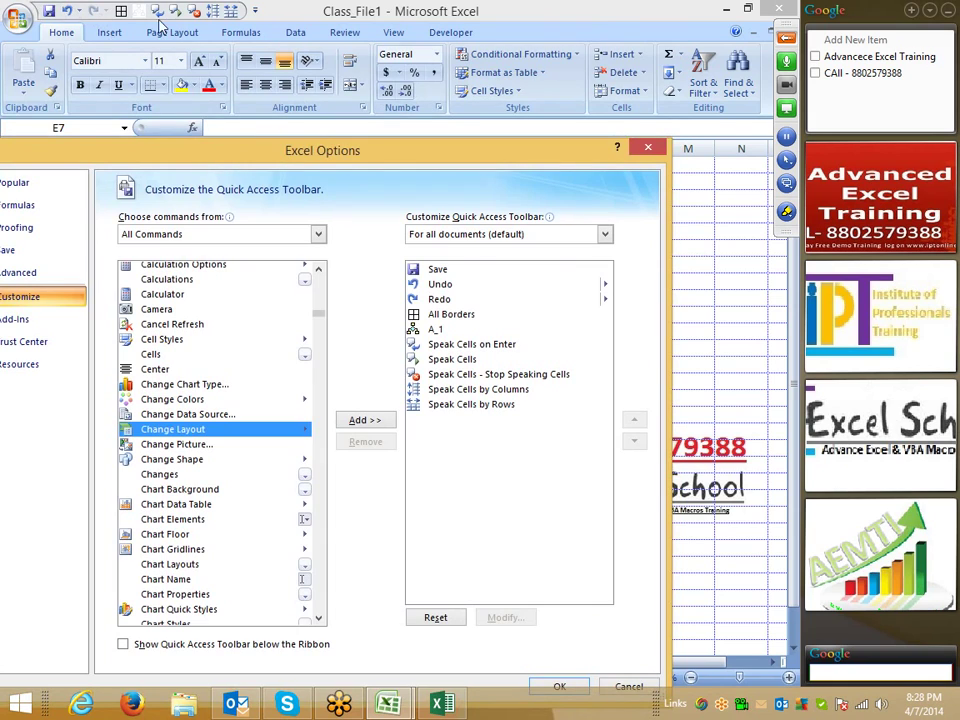
{"action": "left_click", "coordinate": [786, 218]}
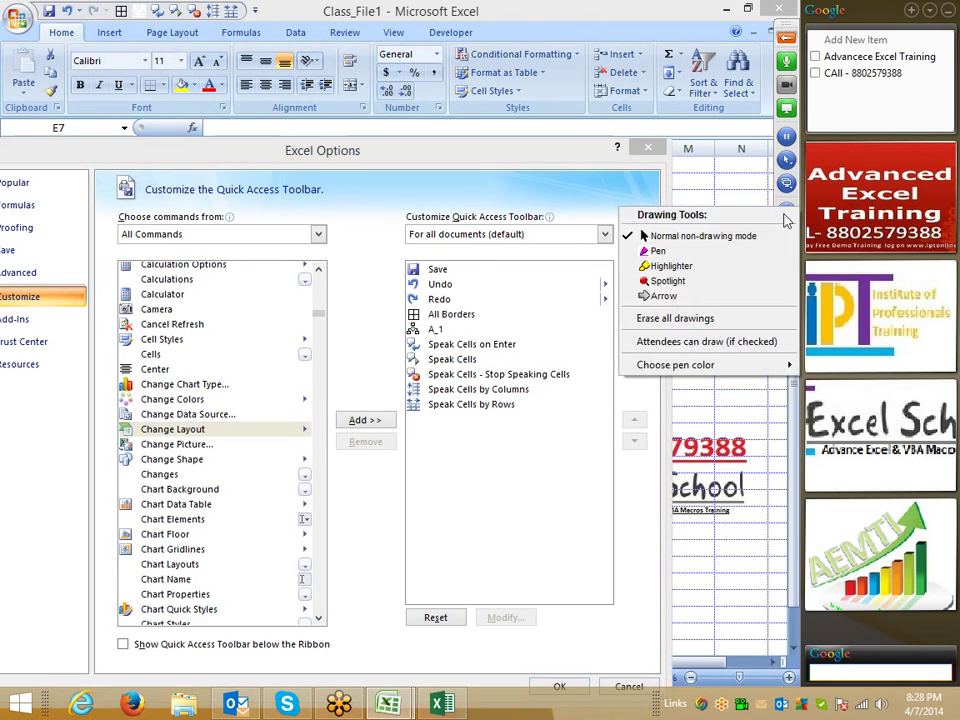
{"action": "left_click", "coordinate": [735, 251]}
{"action": "mouse_move", "coordinate": [95, 14]}
{"action": "left_mouse_down"}
{"action": "mouse_move", "coordinate": [250, 14]}
{"action": "mouse_move", "coordinate": [140, 2]}
{"action": "mouse_move", "coordinate": [95, 10]}
{"action": "left_mouse_up"}
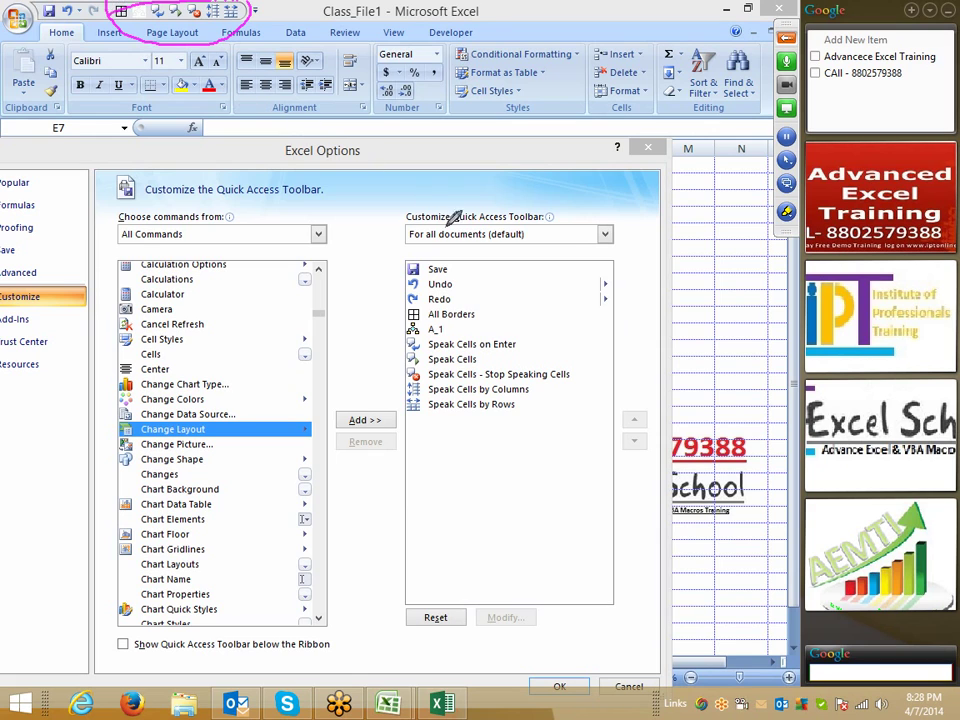
{"action": "right_click", "coordinate": [368, 298]}
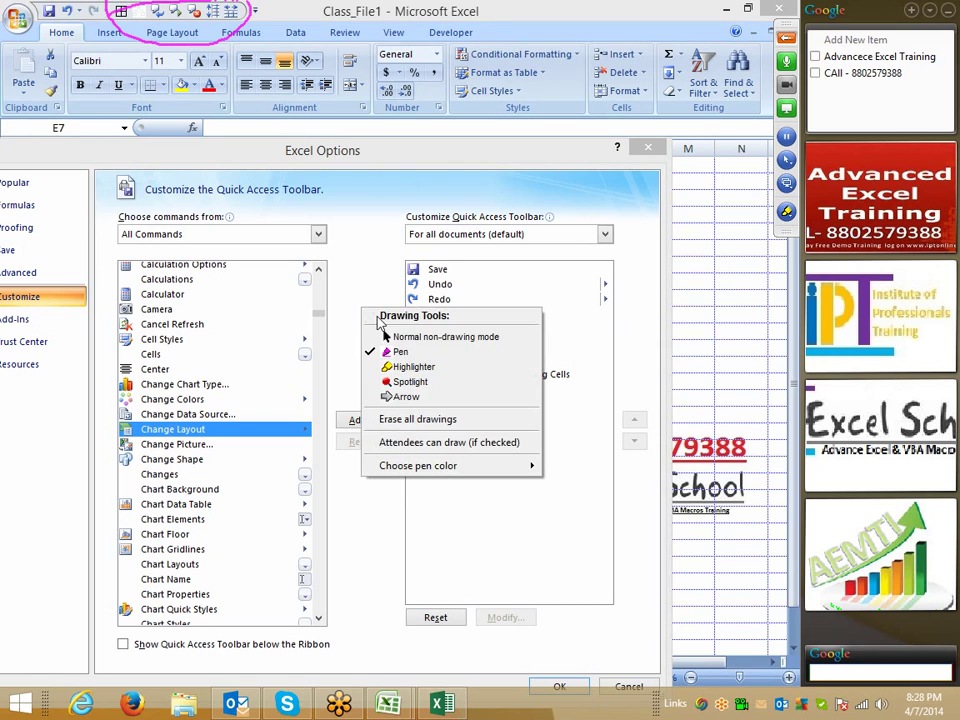
{"action": "left_click", "coordinate": [383, 336]}
- Close Excel Options, go to Sheet5 and select C2:G15
{"action": "left_click", "coordinate": [562, 687]}
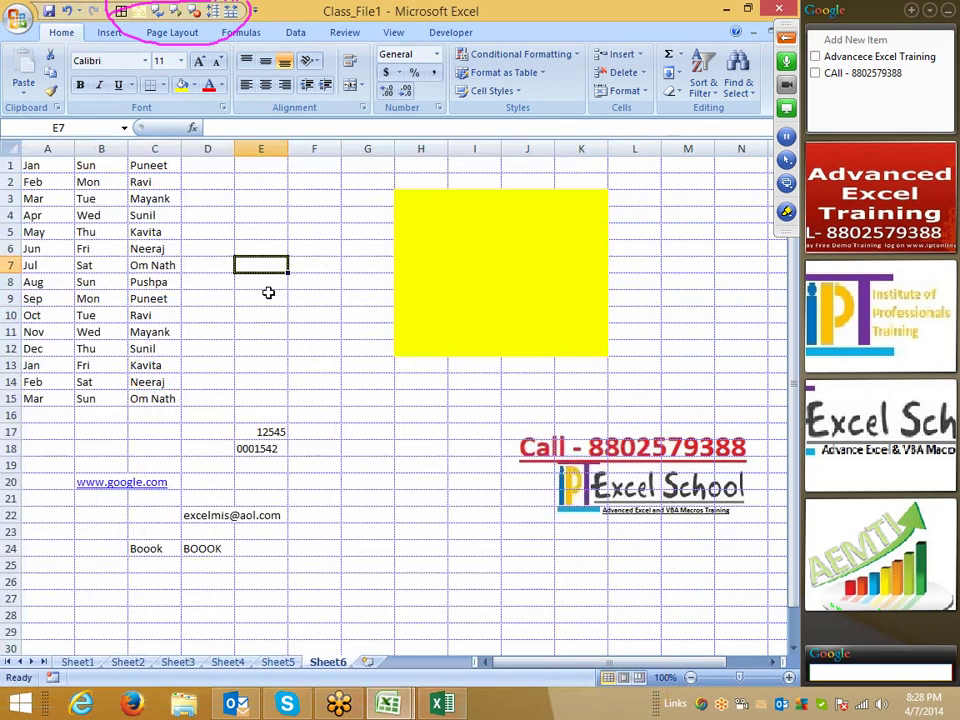
{"action": "scroll", "coordinate": [270, 420], "scroll_direction": "down", "scroll_amount": 2}
{"action": "left_click", "coordinate": [272, 661]}
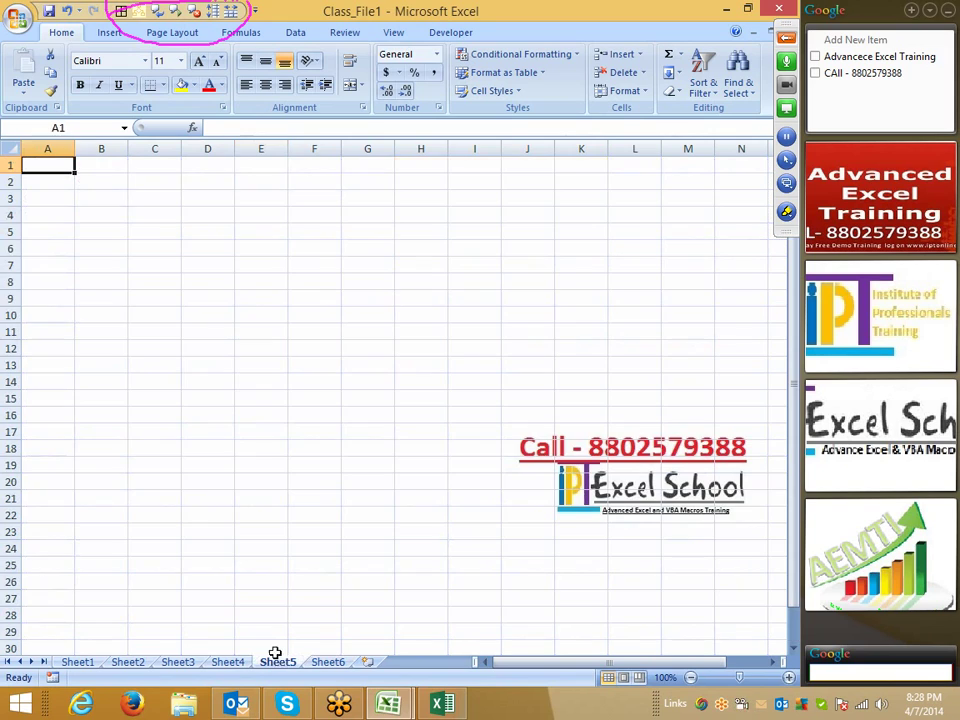
{"action": "left_click_drag", "start_coordinate": [141, 182], "coordinate": [379, 396]}
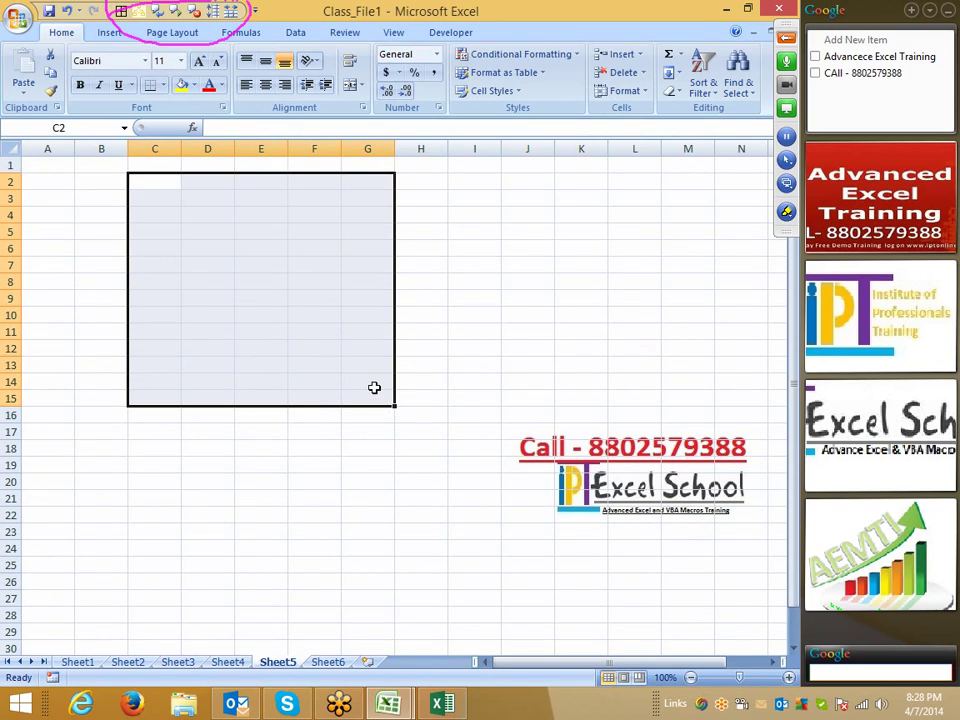
- Cancel a stray entry and apply All Borders from the Quick Access Toolbar via Alt key tips
{"action": "left_click", "coordinate": [163, 85]}
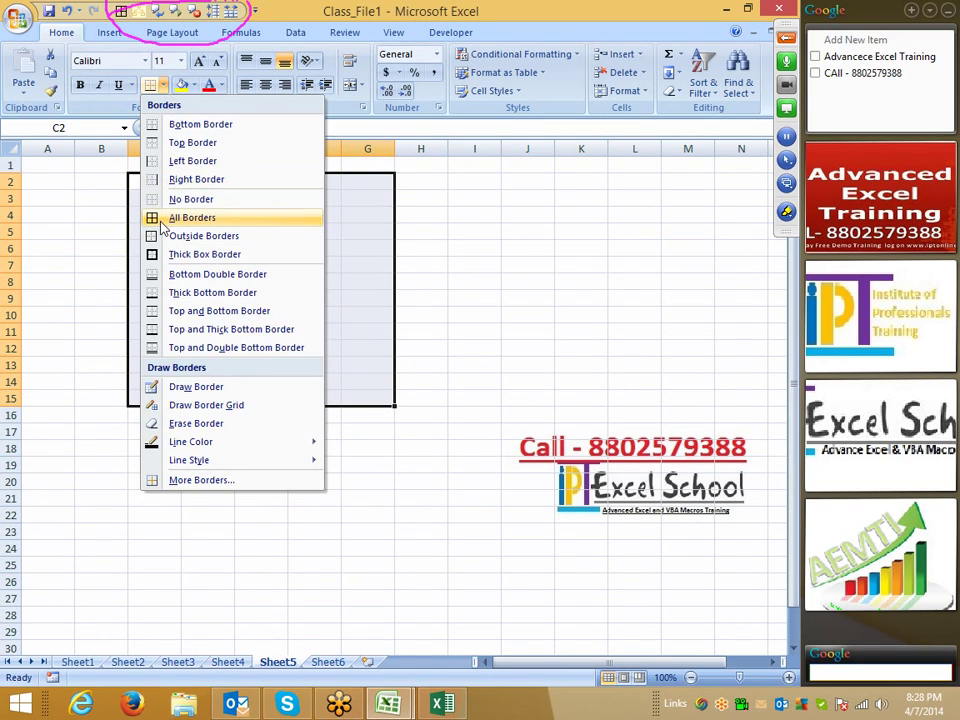
{"action": "left_click", "coordinate": [474, 210]}
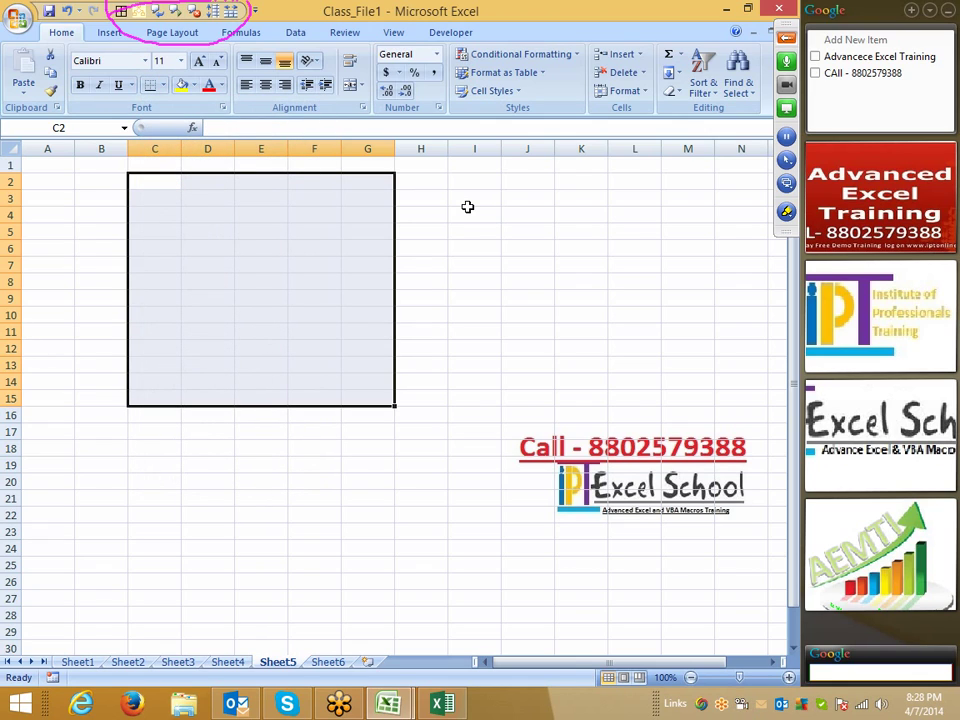
{"action": "type", "text": "♦"}
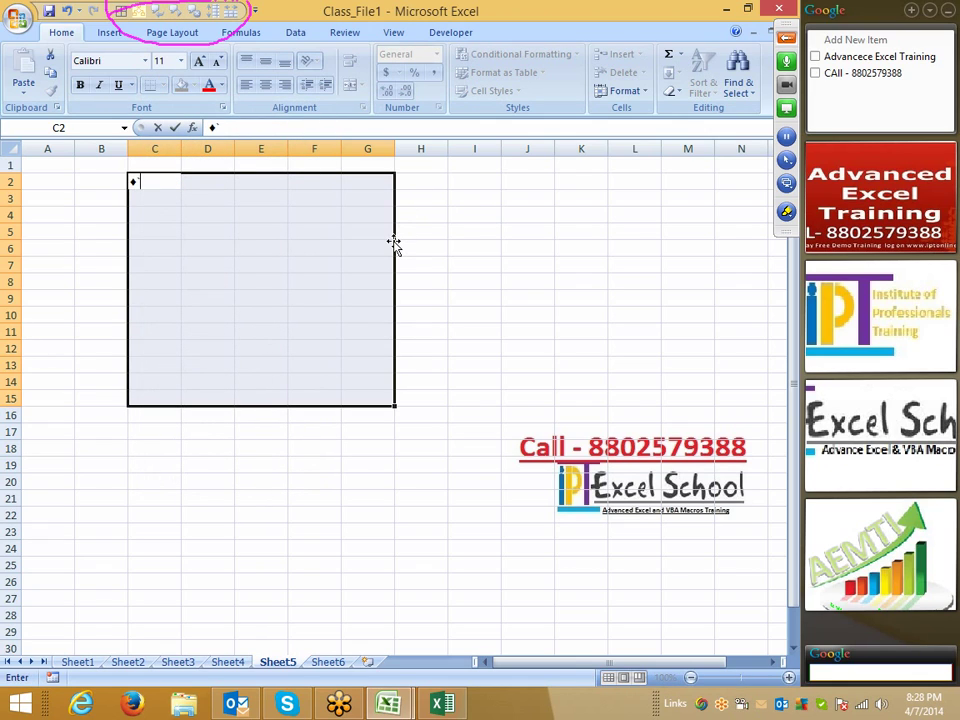
{"action": "key", "text": "Escape"}
{"action": "key", "text": "alt"}
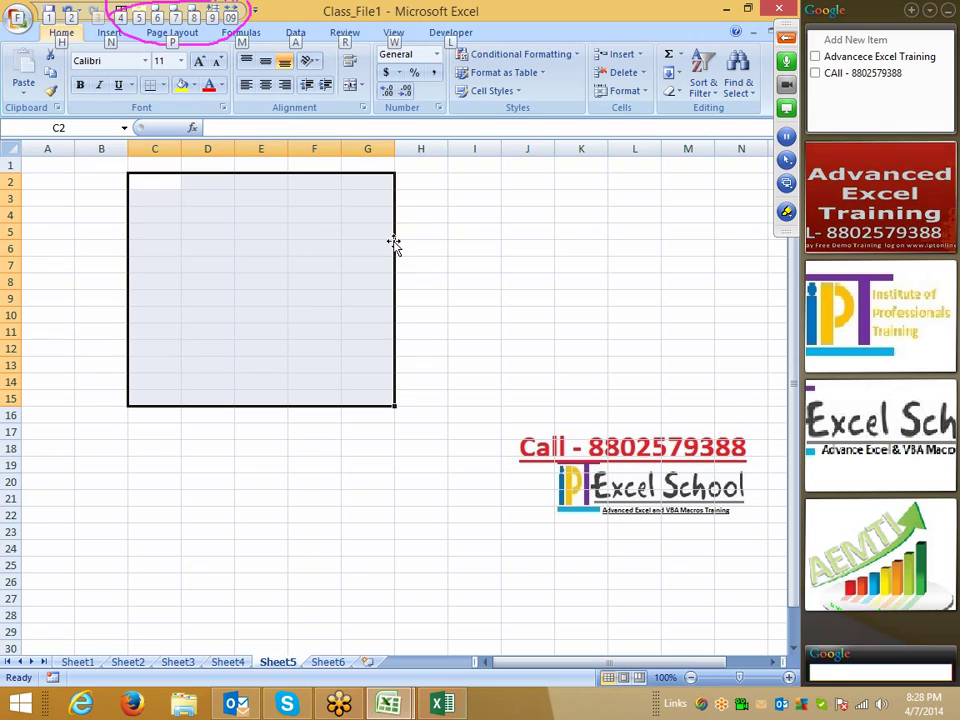
{"action": "left_click", "coordinate": [124, 17]}
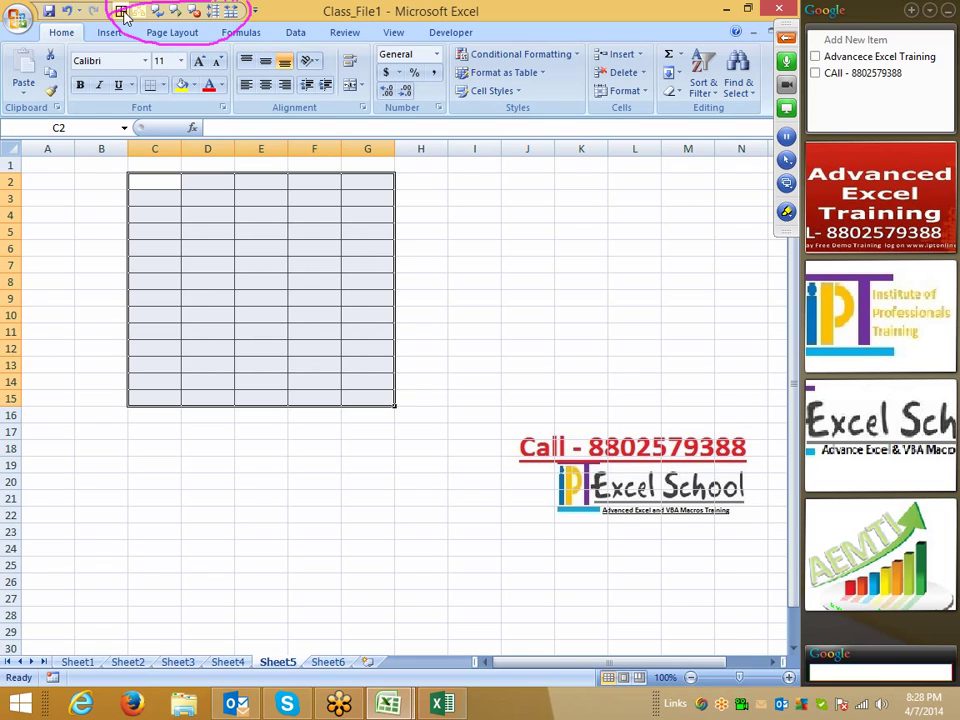
{"action": "left_click", "coordinate": [16, 19]}
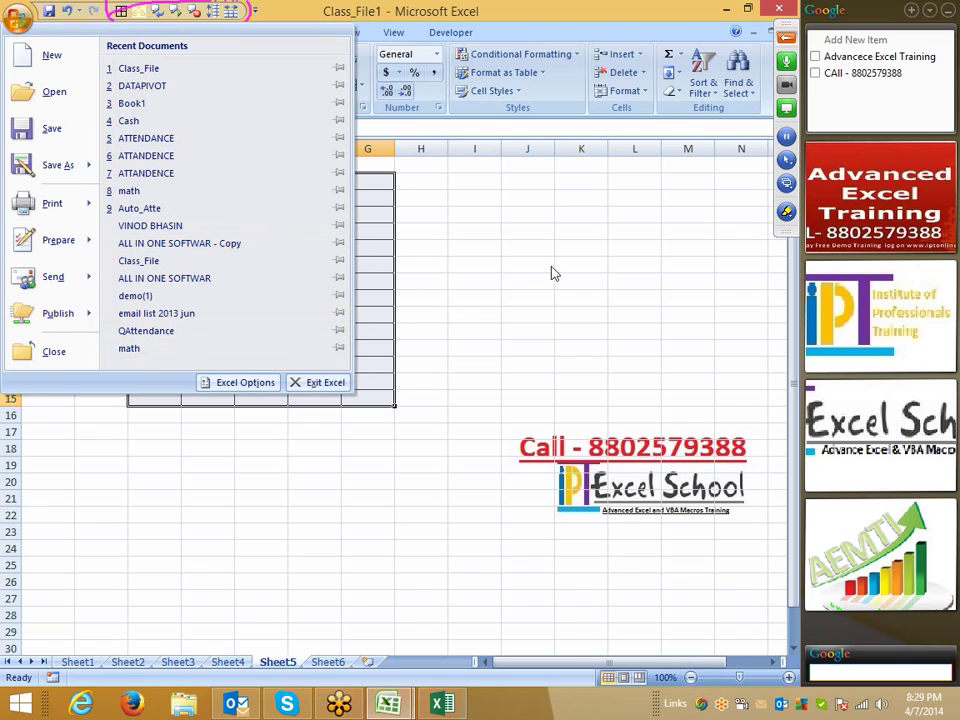
{"action": "left_click", "coordinate": [473, 270]}
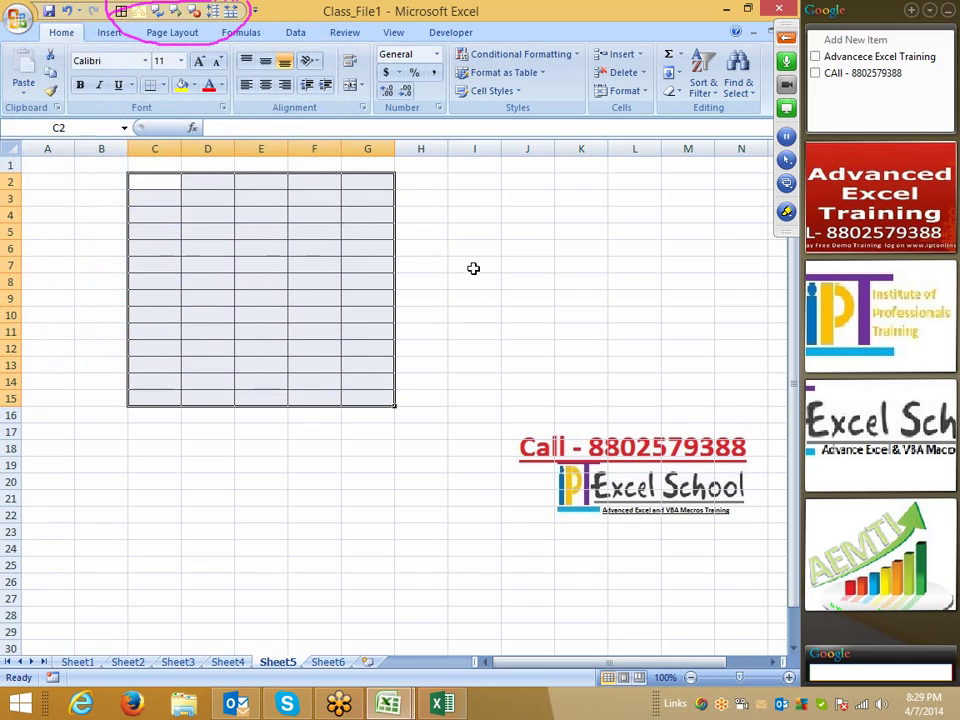